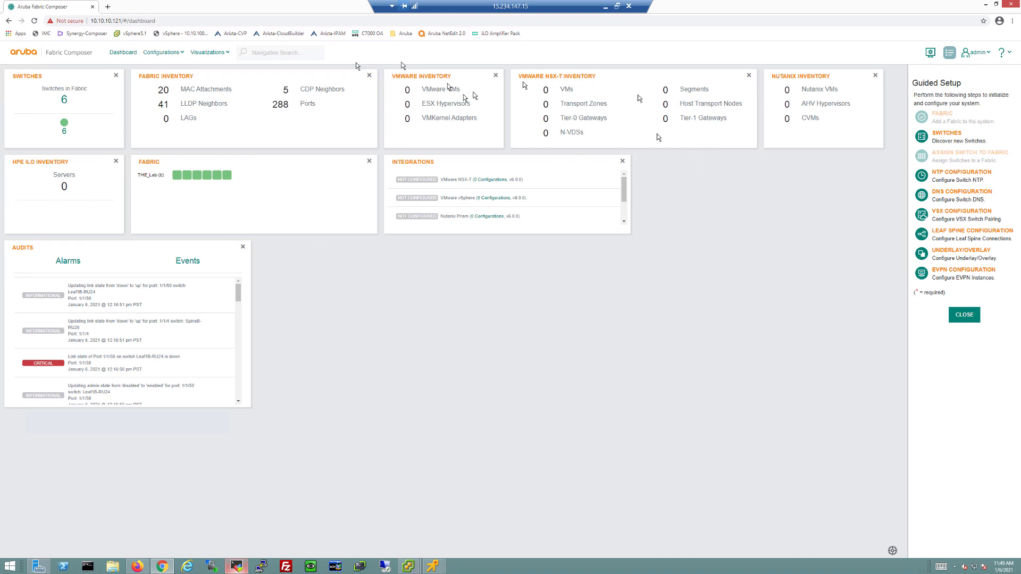
Go to the HPE iLO Amplifier integrations page under Configurations
{"action": "left_click", "coordinate": [148, 56]}
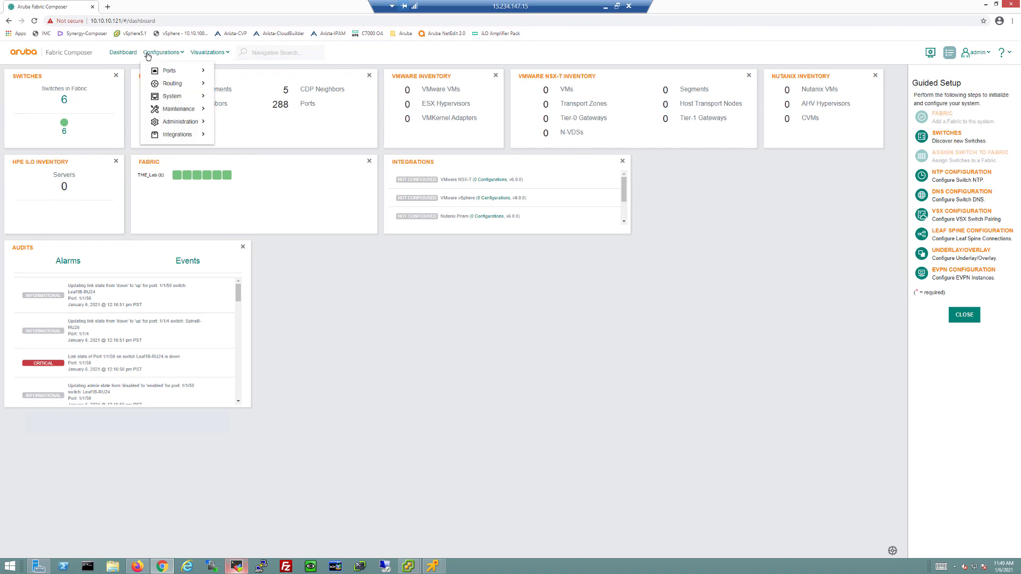
{"action": "mouse_move", "coordinate": [170, 134]}
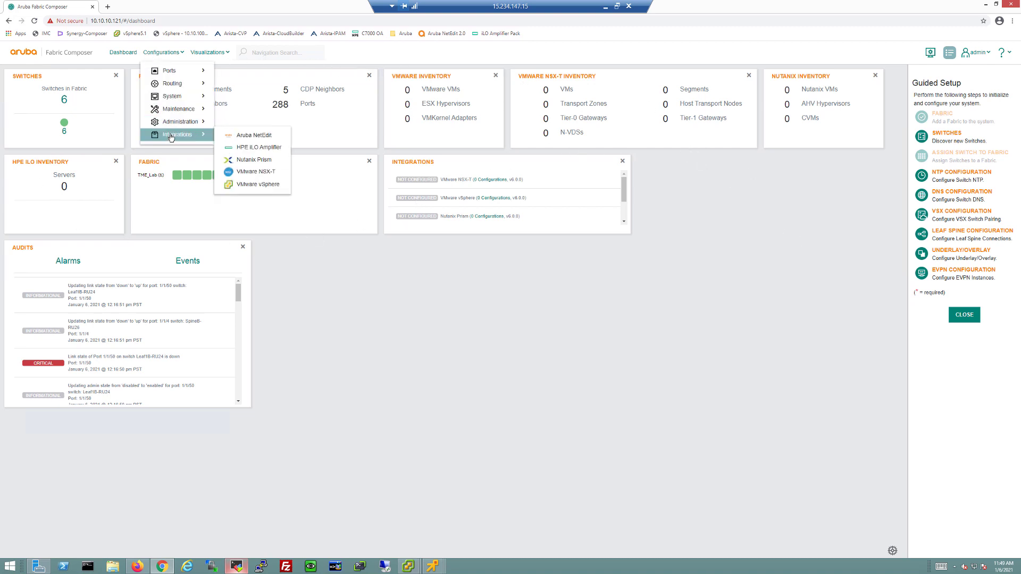
{"action": "left_click", "coordinate": [250, 148]}
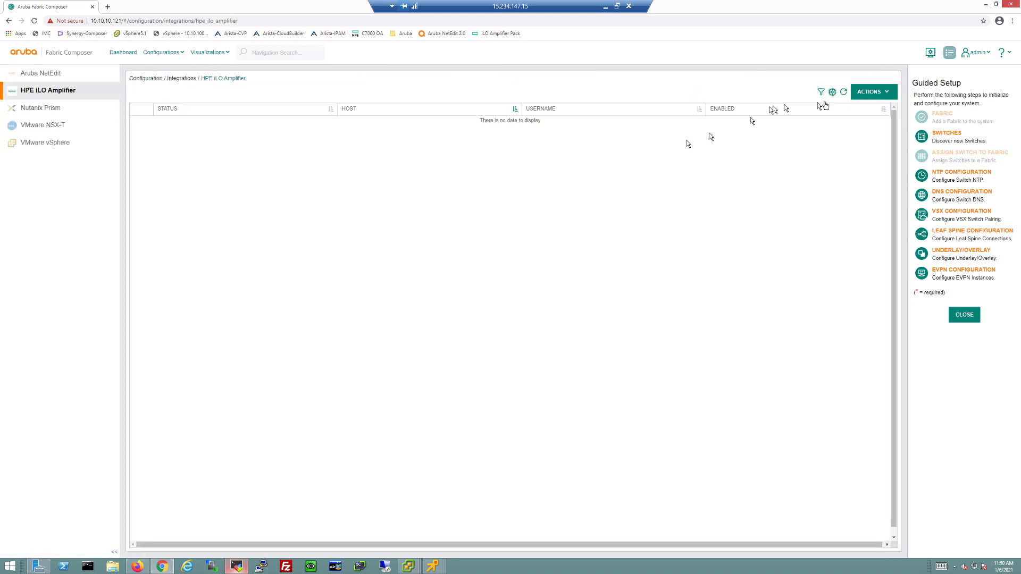
Add an HPE iLO Amplifier integration named iLOAMP for host 10.10.100.11 with the admin credentials
{"action": "left_click", "coordinate": [871, 92]}
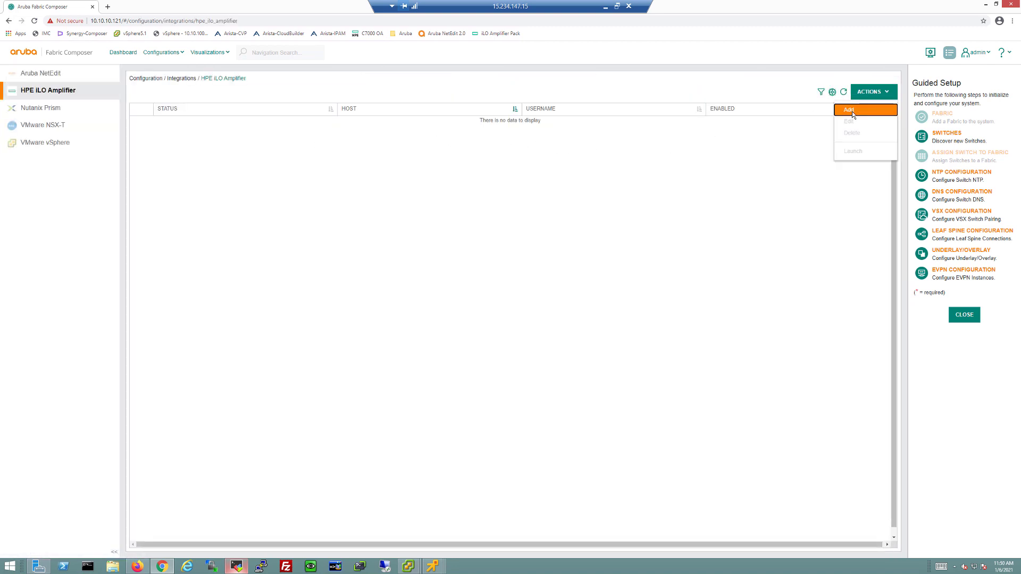
{"action": "left_click", "coordinate": [850, 110]}
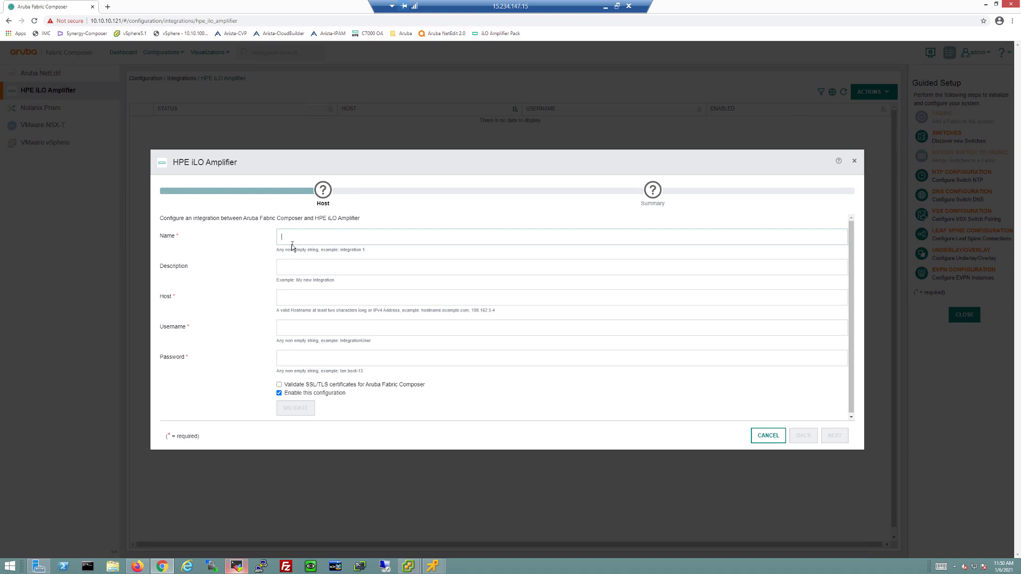
{"action": "type", "text": "iLOAMP"}
{"action": "left_click", "coordinate": [317, 298]}
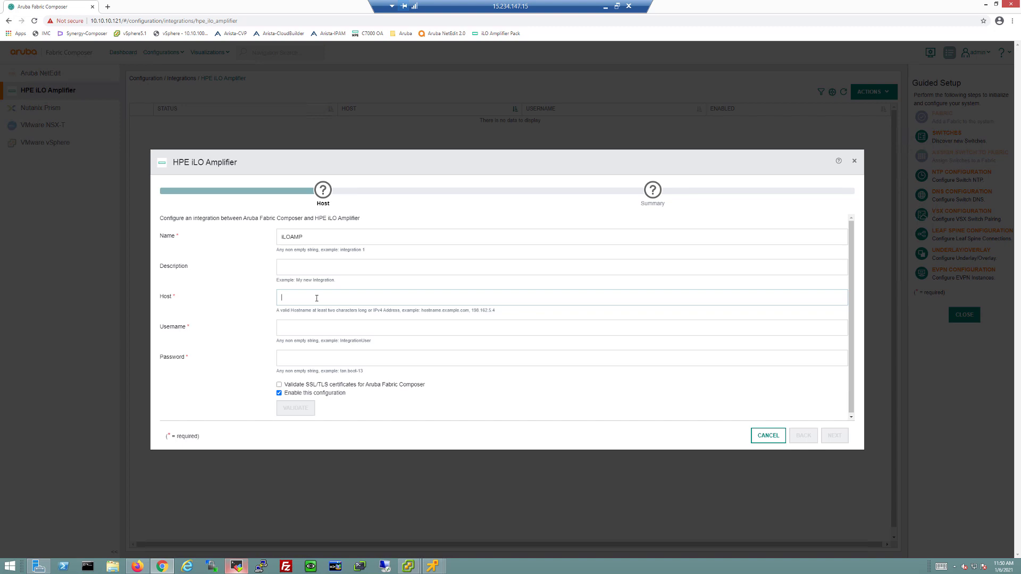
{"action": "type", "text": "10.10.100.11"}
{"action": "key", "text": "Tab"}
{"action": "type", "text": "adm"}
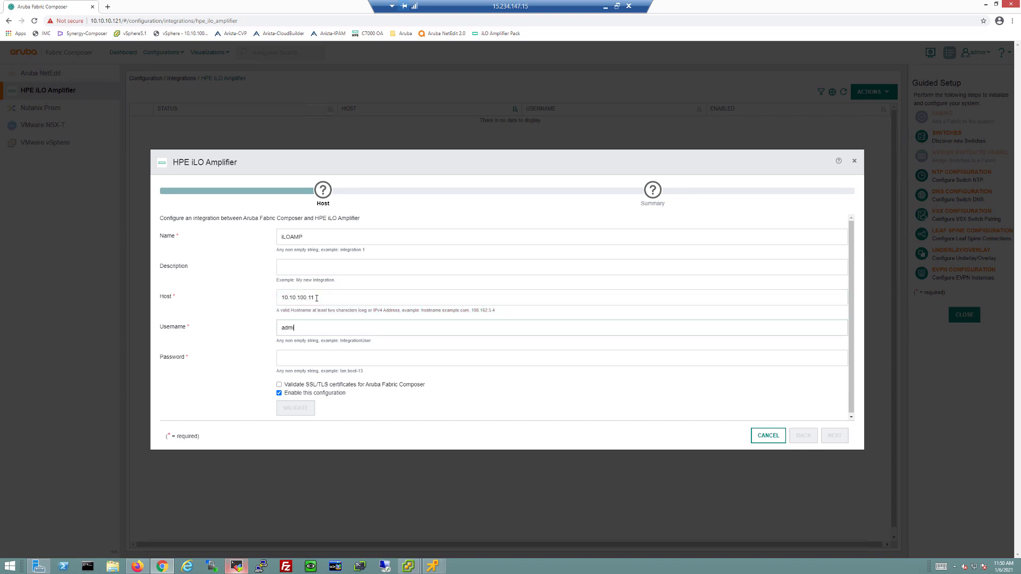
{"action": "type", "text": "a"}
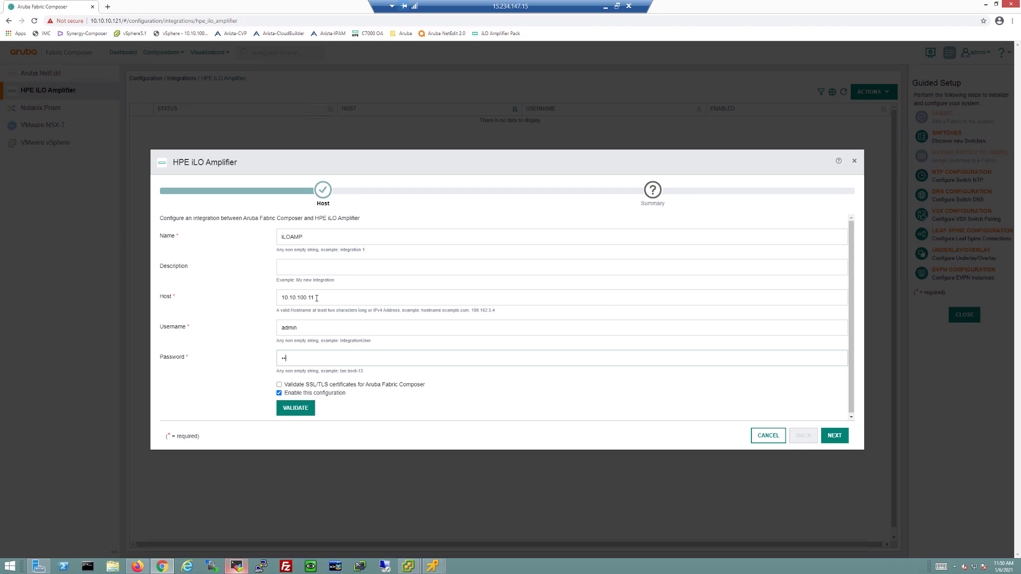
{"action": "type", "text": "ruba123"}
{"action": "left_click", "coordinate": [831, 439]}
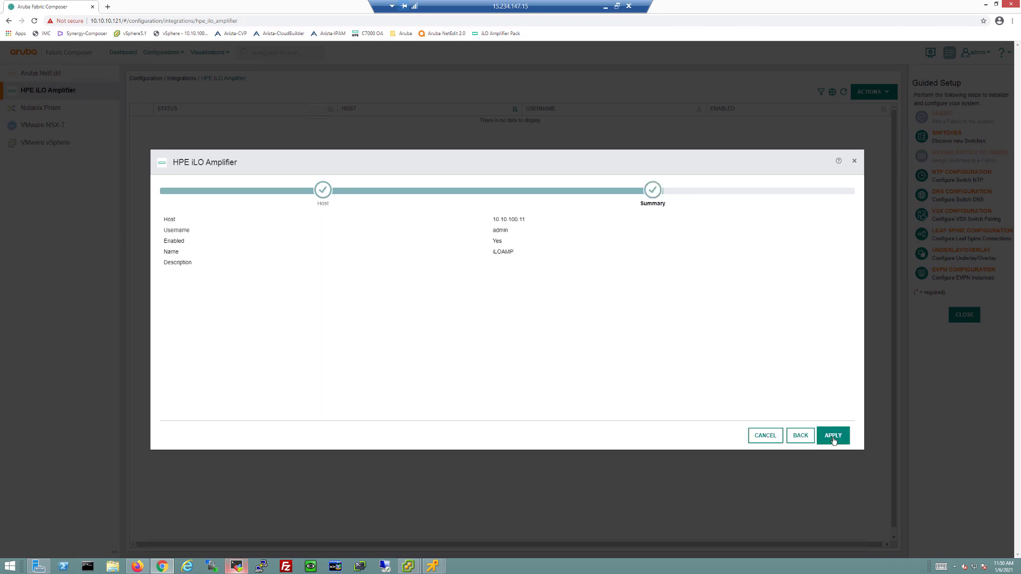
{"action": "left_click", "coordinate": [833, 441]}
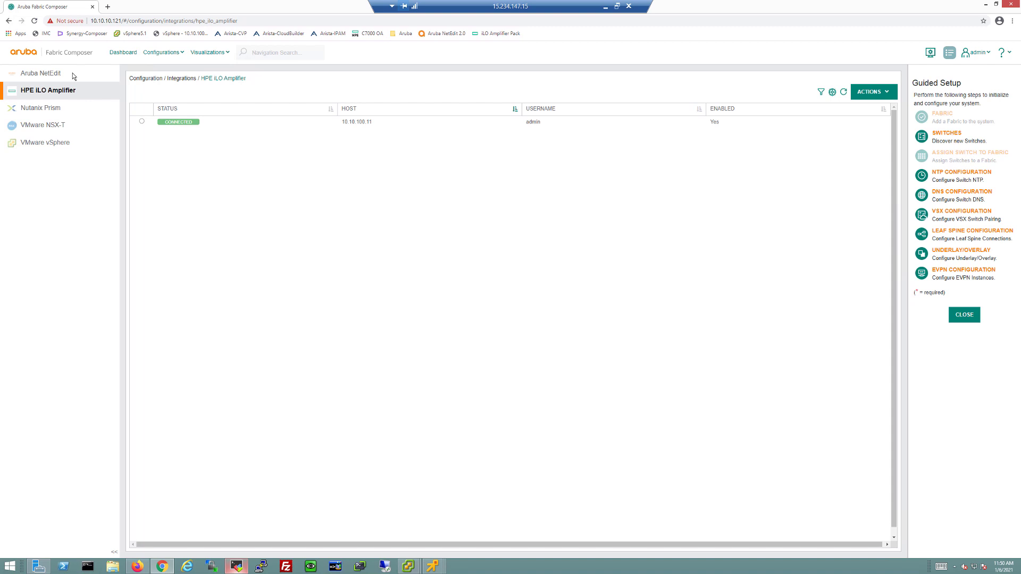
Start a new VMware vSphere integration named vCenter with host 10.10.100.100
{"action": "left_click", "coordinate": [63, 144]}
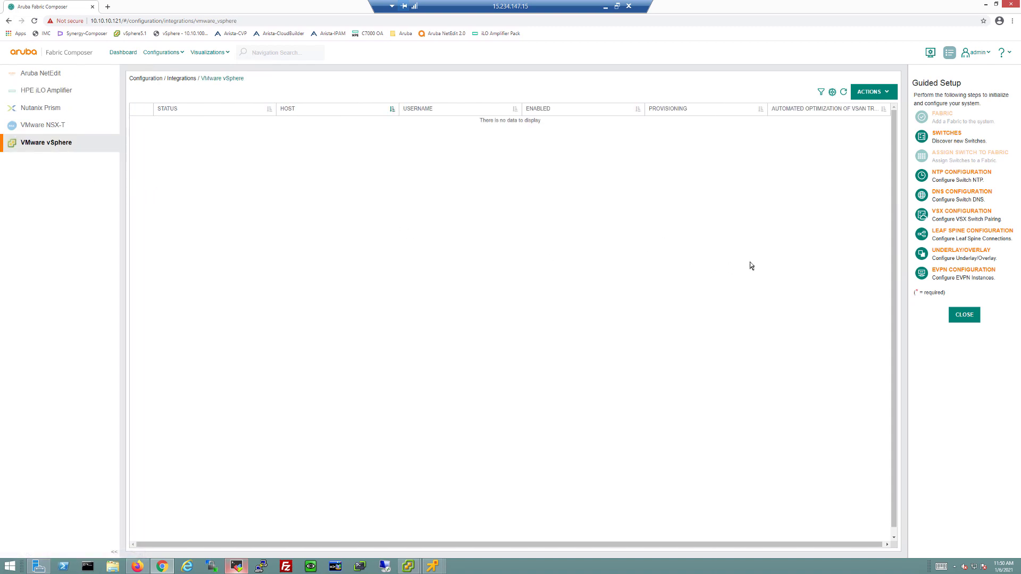
{"action": "left_click", "coordinate": [867, 94]}
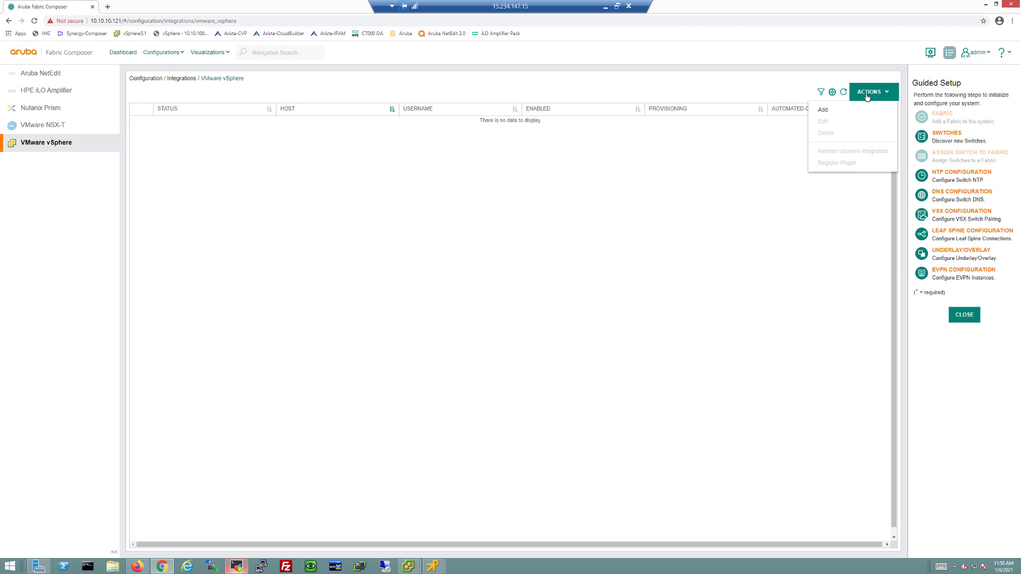
{"action": "left_click", "coordinate": [831, 110]}
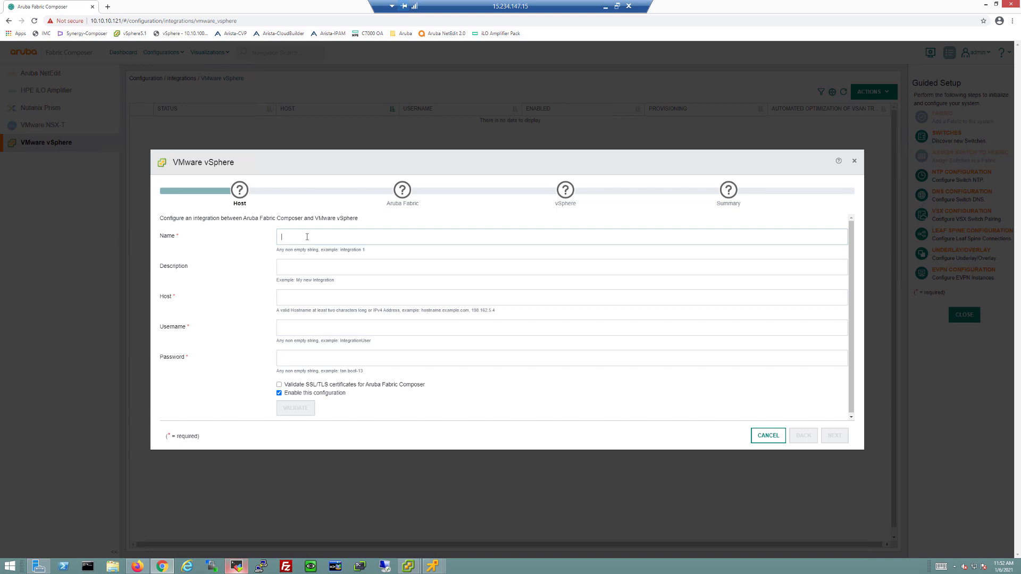
{"action": "type", "text": "vCenter"}
{"action": "left_click", "coordinate": [348, 297]}
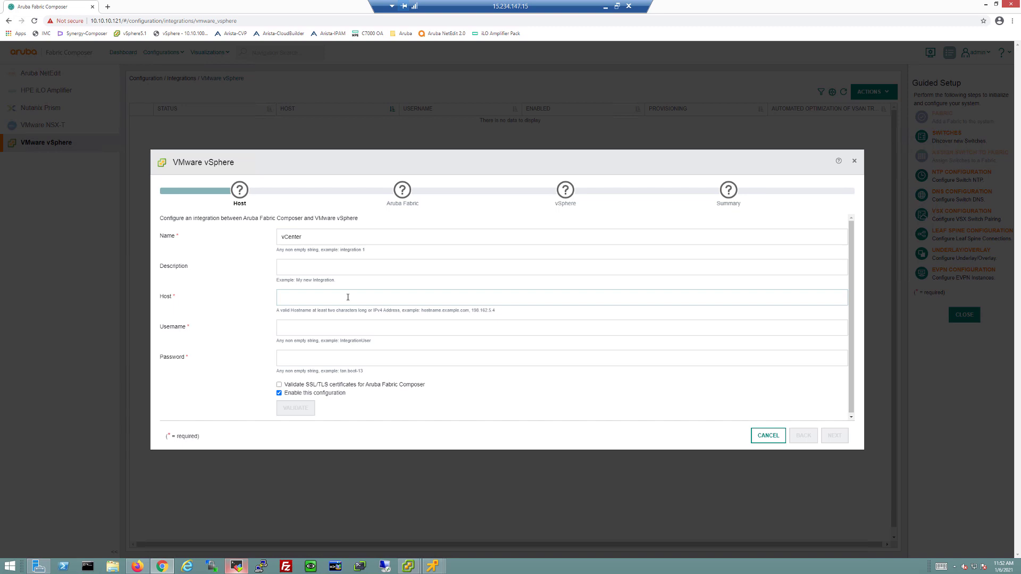
{"action": "type", "text": "10.10.100"}
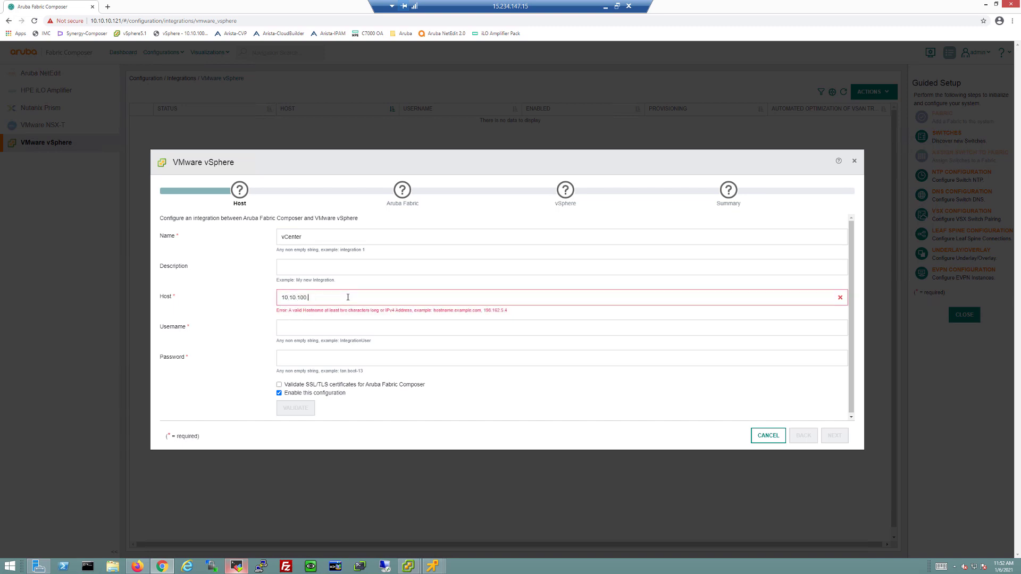
{"action": "type", "text": ".100"}
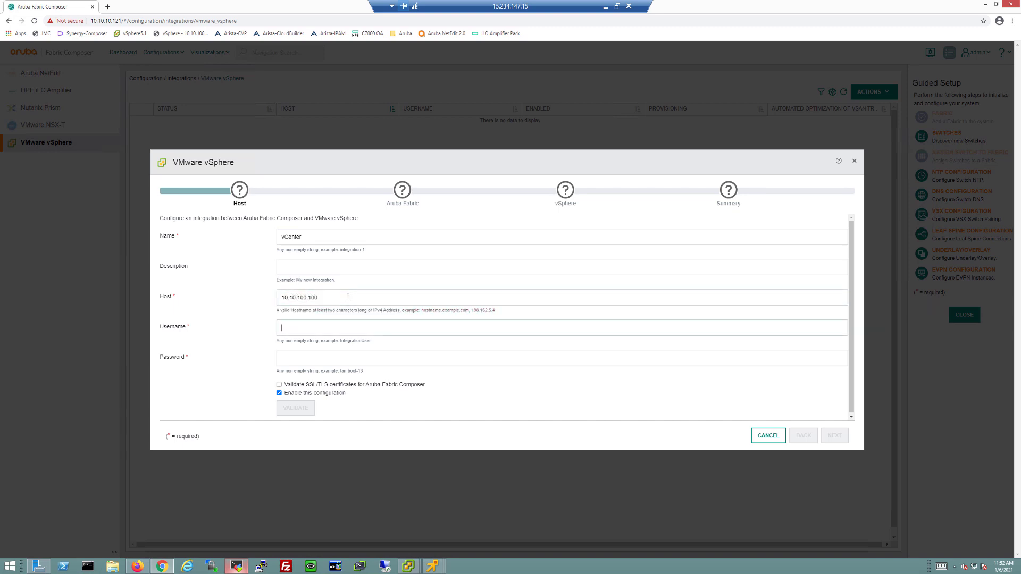
Enter the administrator username and password for the vCenter integration
{"action": "key", "text": "ctrl+v"}
{"action": "key", "text": "Delete"}
{"action": "type", "text": "local"}
{"action": "key", "text": "Tab"}
{"action": "type", "text": "a"}
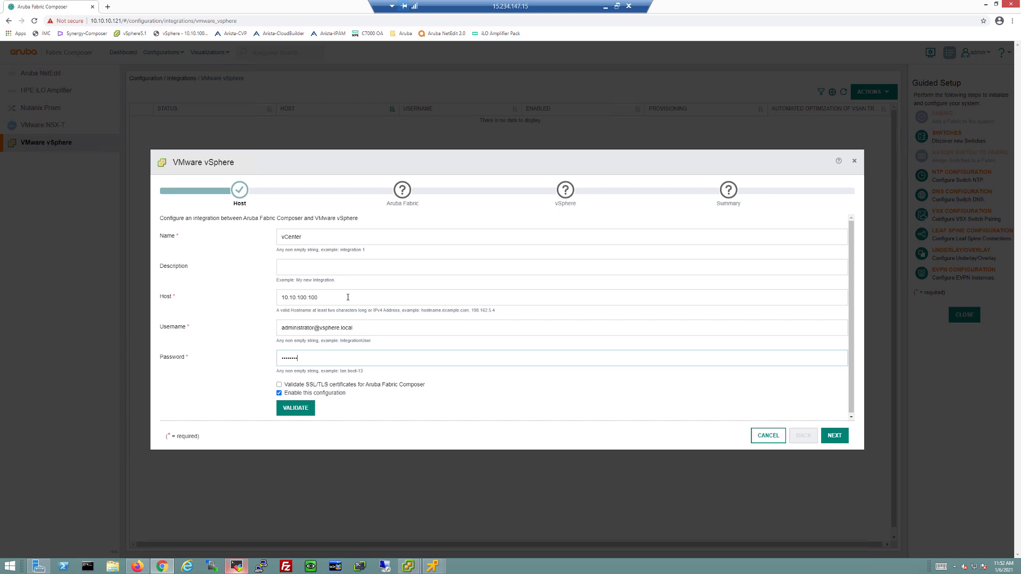
Enable automated VLAN provisioning for directly connected hosts with VLAN range 10-200
{"action": "left_click", "coordinate": [833, 437]}
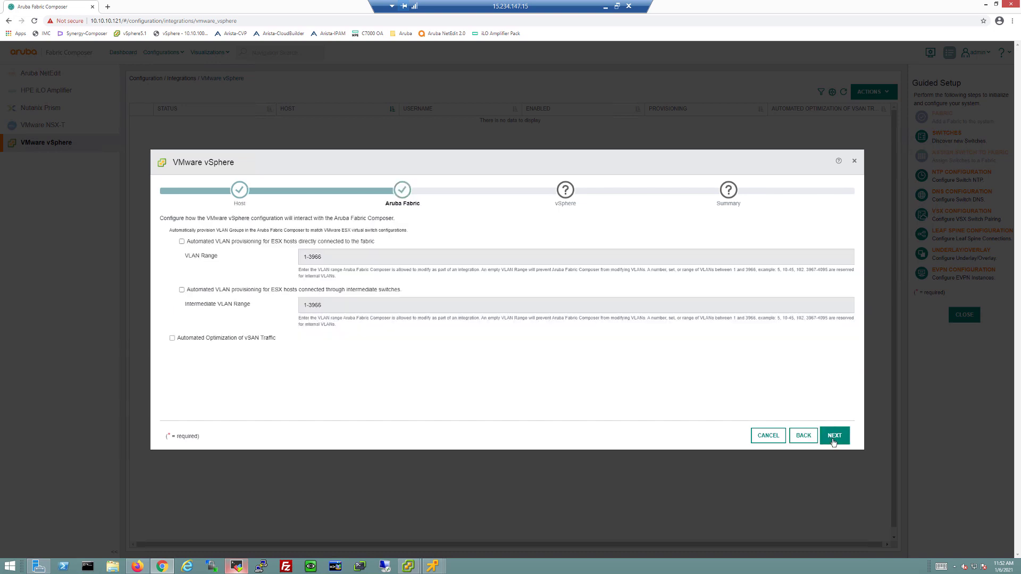
{"action": "left_click", "coordinate": [182, 242]}
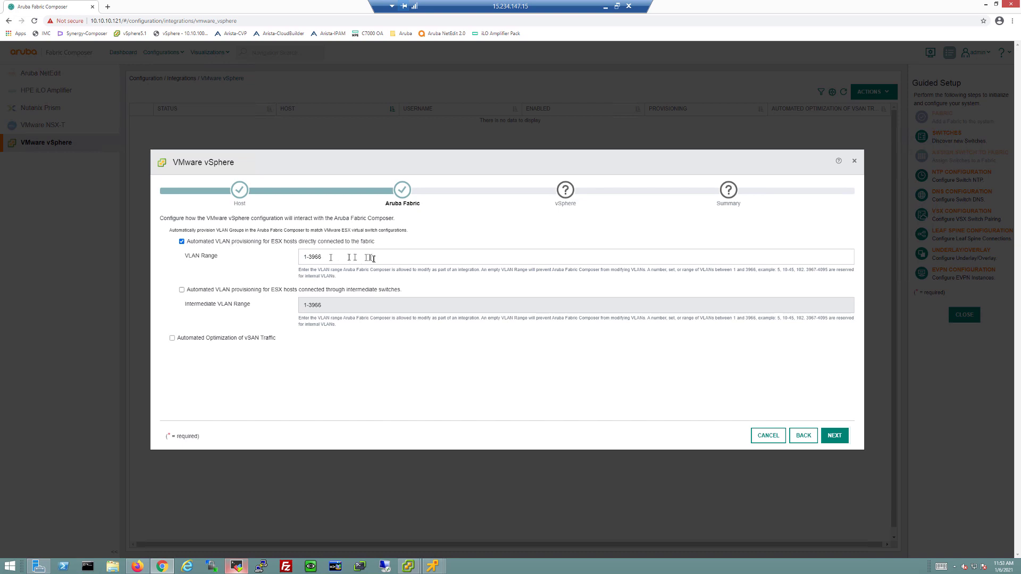
{"action": "left_click_drag", "start_coordinate": [372, 258], "coordinate": [285, 261]}
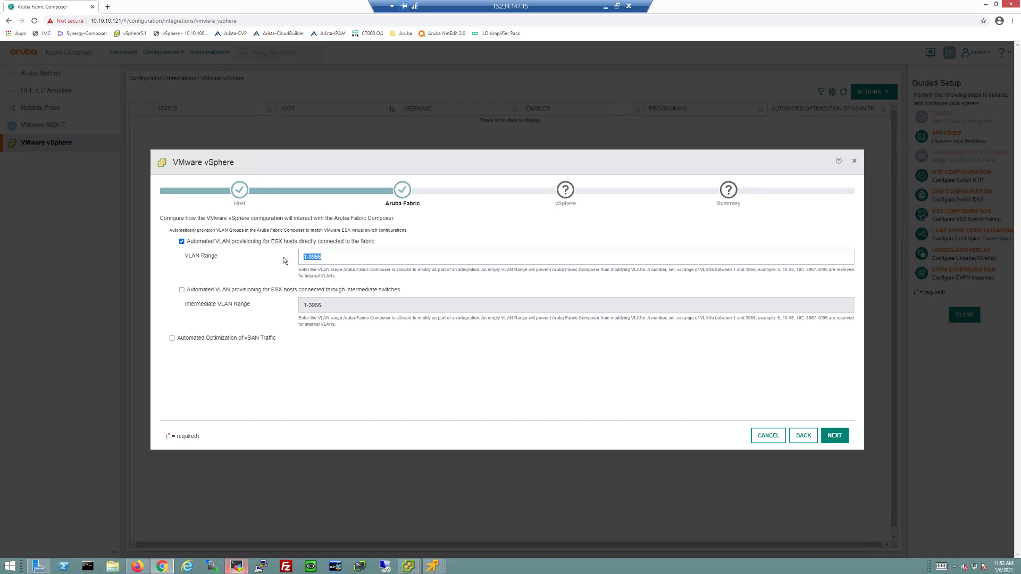
{"action": "type", "text": "10-"}
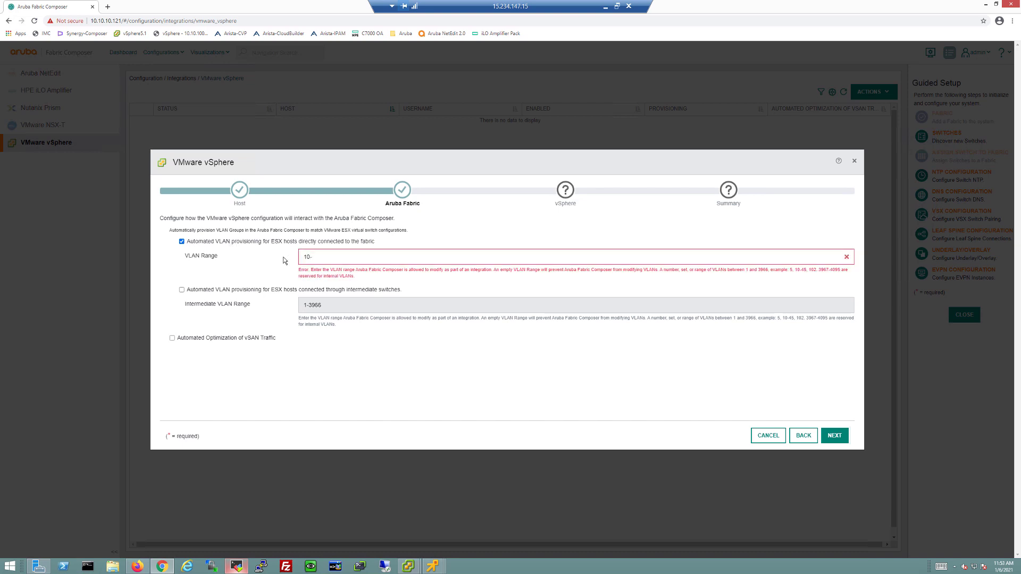
{"action": "type", "text": "200"}
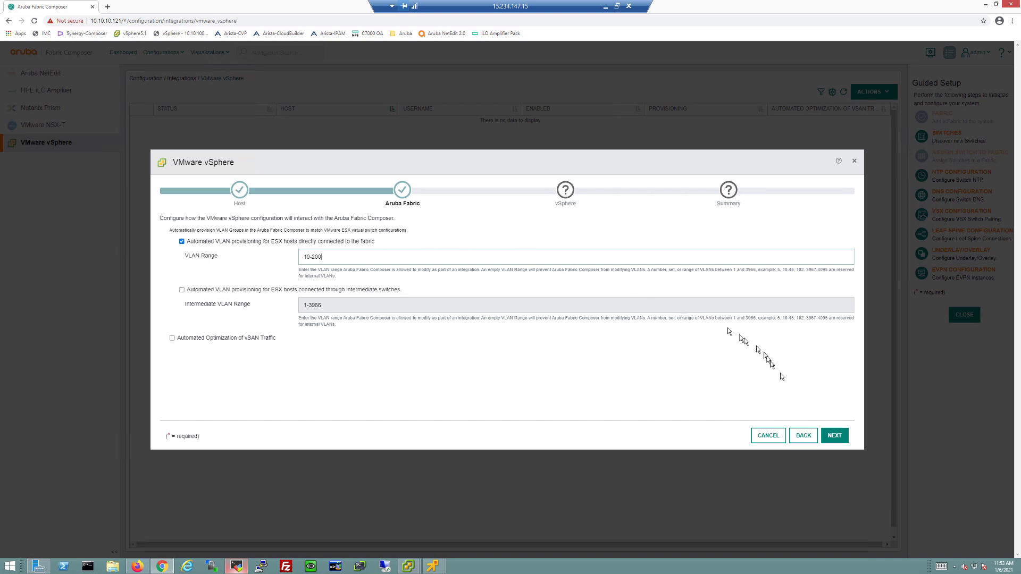
Turn on discovery protocols and apply the vCenter integration
{"action": "left_click", "coordinate": [831, 437]}
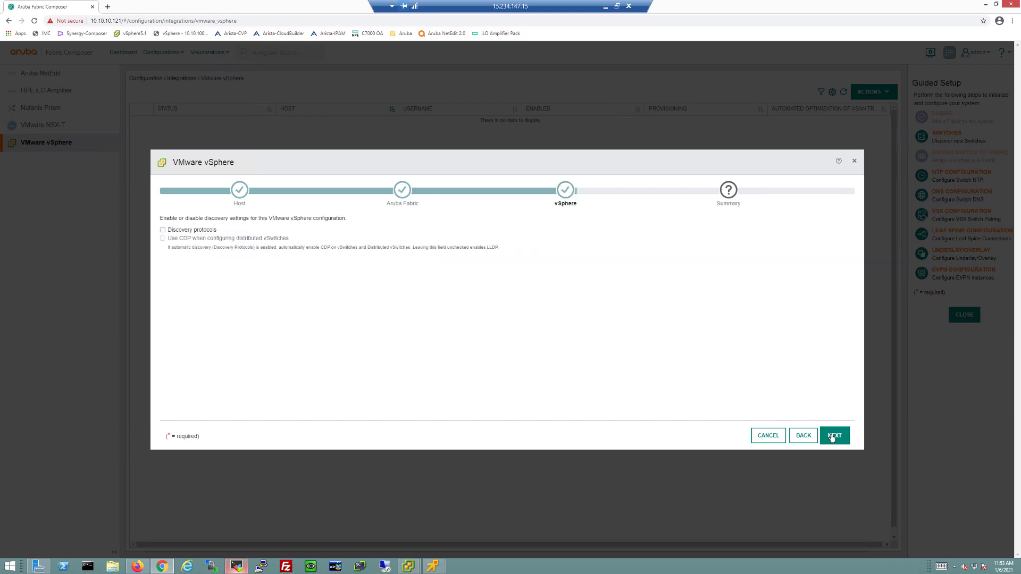
{"action": "left_click", "coordinate": [162, 230]}
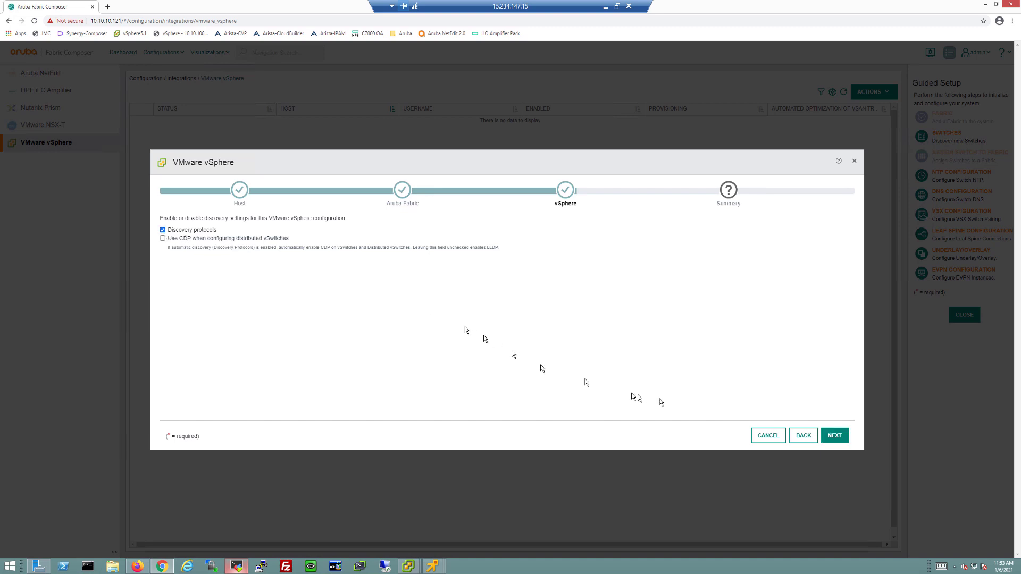
{"action": "left_click", "coordinate": [828, 436]}
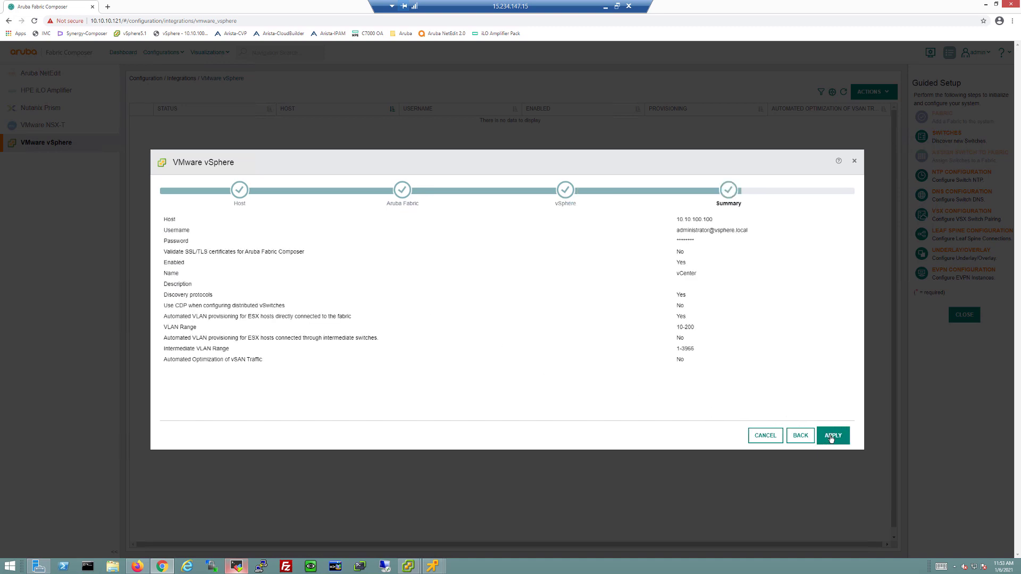
{"action": "left_click", "coordinate": [831, 437]}
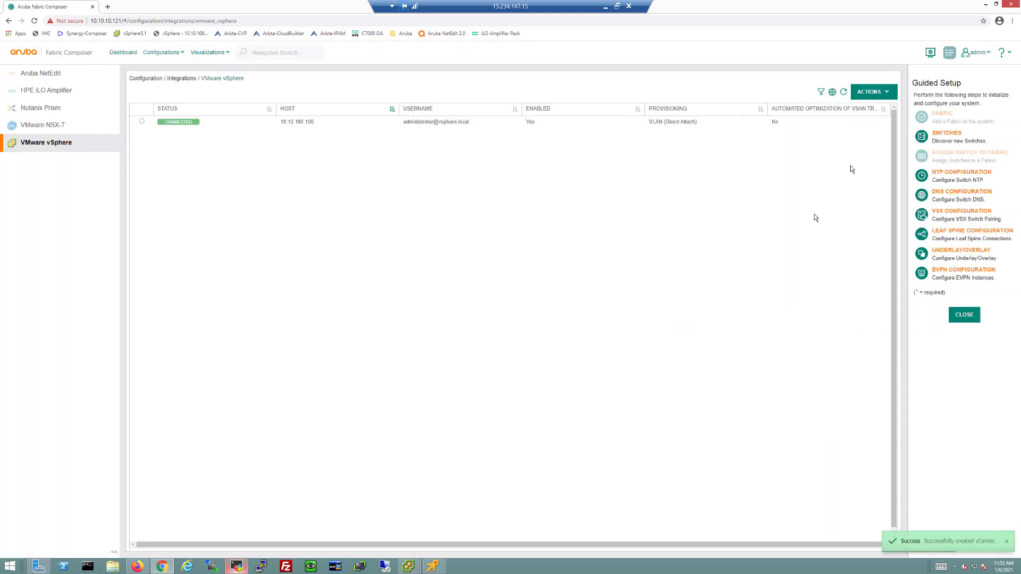
Start a vSphere integration named SVT for host 10.10.8.102 with the administrator credentials
{"action": "left_click", "coordinate": [875, 94]}
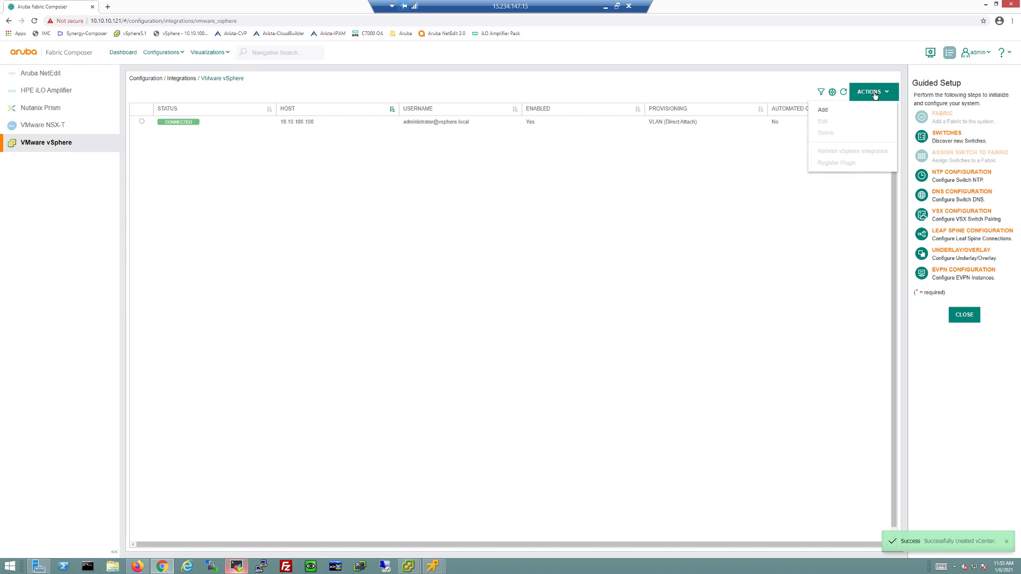
{"action": "left_click", "coordinate": [832, 110]}
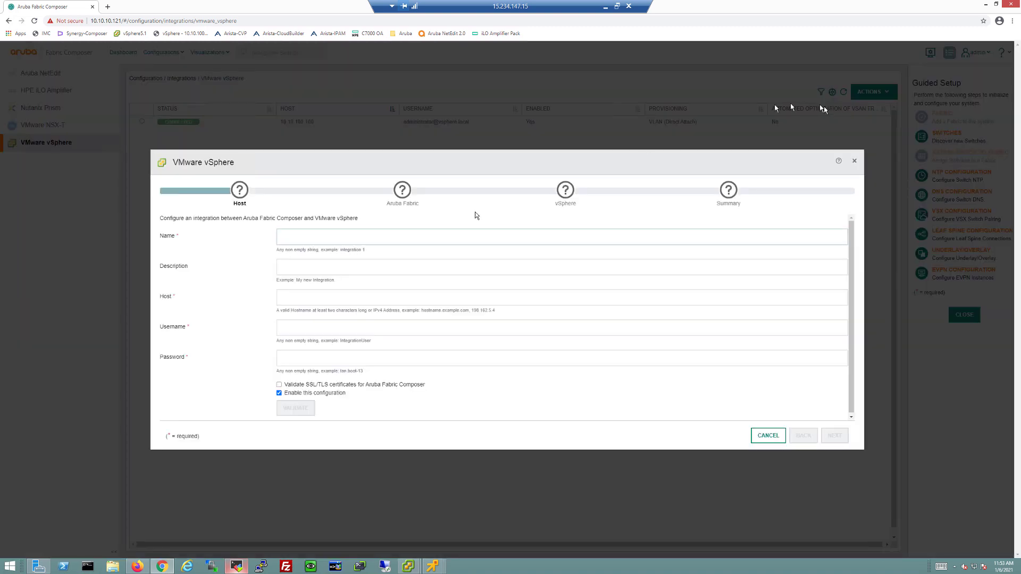
{"action": "type", "text": "SVT"}
{"action": "left_click", "coordinate": [310, 297]}
{"action": "type", "text": "10.10.8.102"}
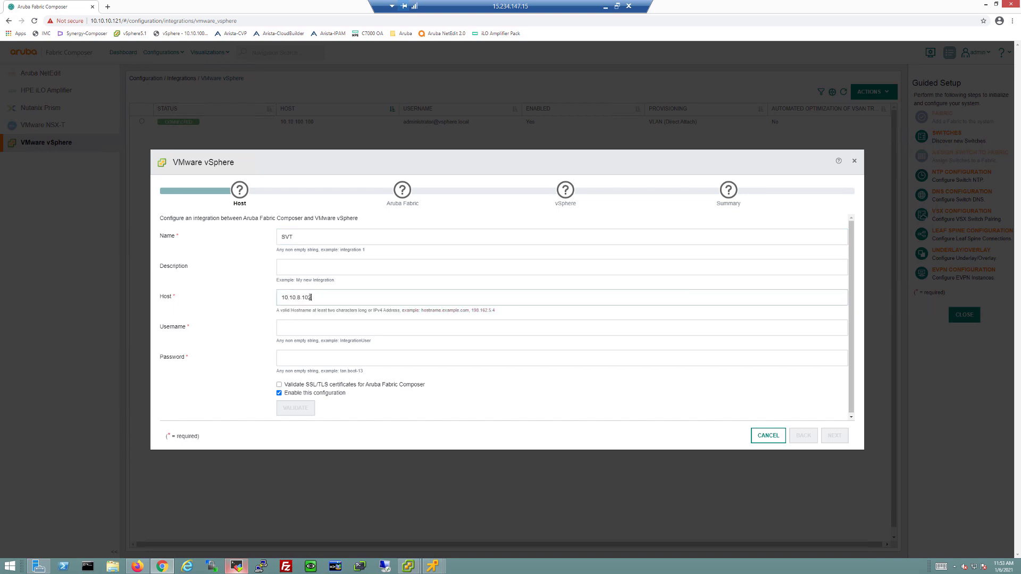
{"action": "key", "text": "Tab"}
{"action": "key", "text": "ctrl+v"}
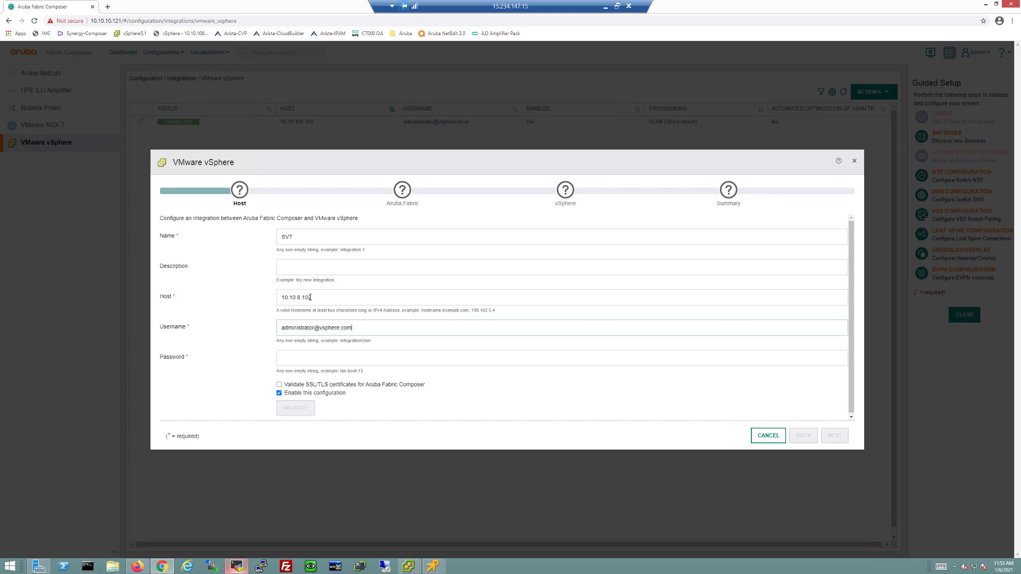
{"action": "key", "text": "BackSpace"}
{"action": "key", "text": "BackSpace"}
{"action": "type", "text": "local"}
{"action": "key", "text": "Tab"}
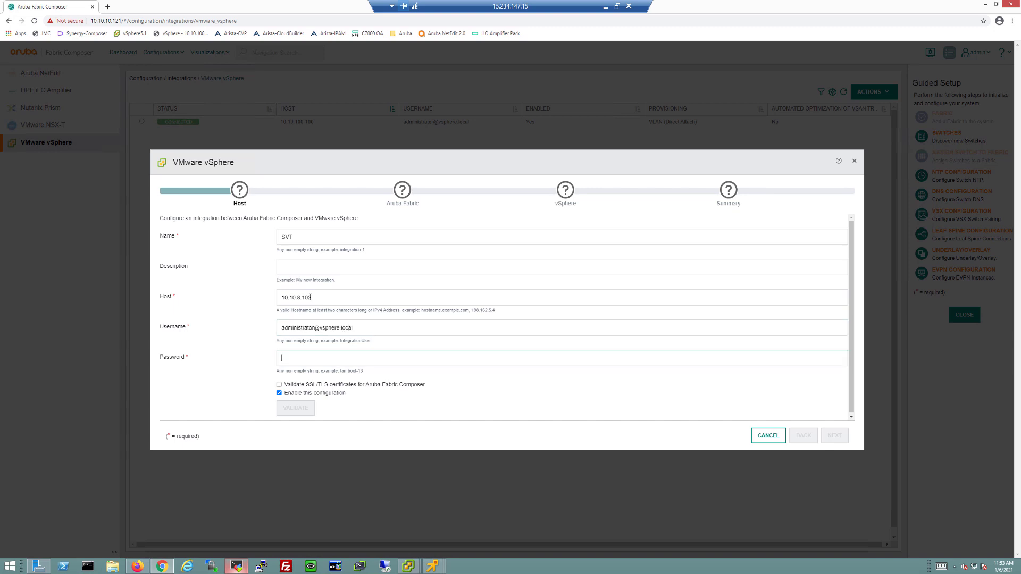
{"action": "type", "text": "*"}
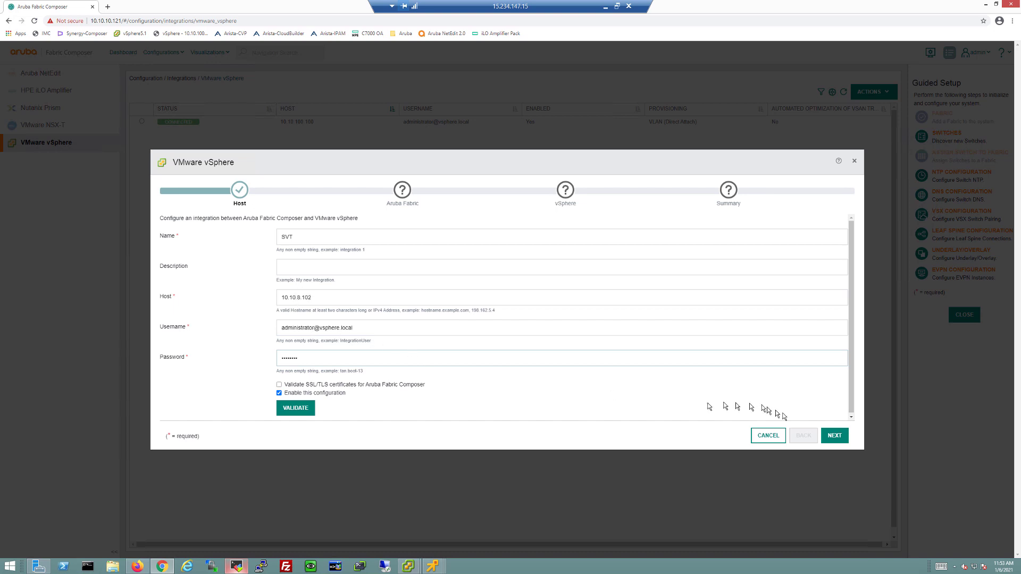
Enable VLAN provisioning for directly attached ESX hosts with VLAN range 10-2000
{"action": "left_click", "coordinate": [834, 436]}
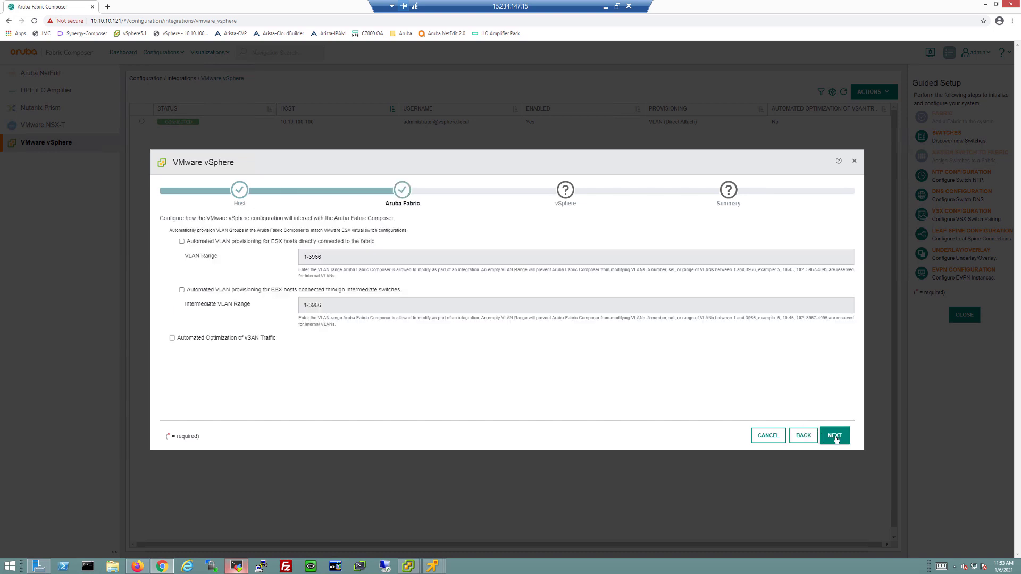
{"action": "left_click", "coordinate": [181, 242]}
{"action": "left_click_drag", "start_coordinate": [344, 261], "coordinate": [276, 258]}
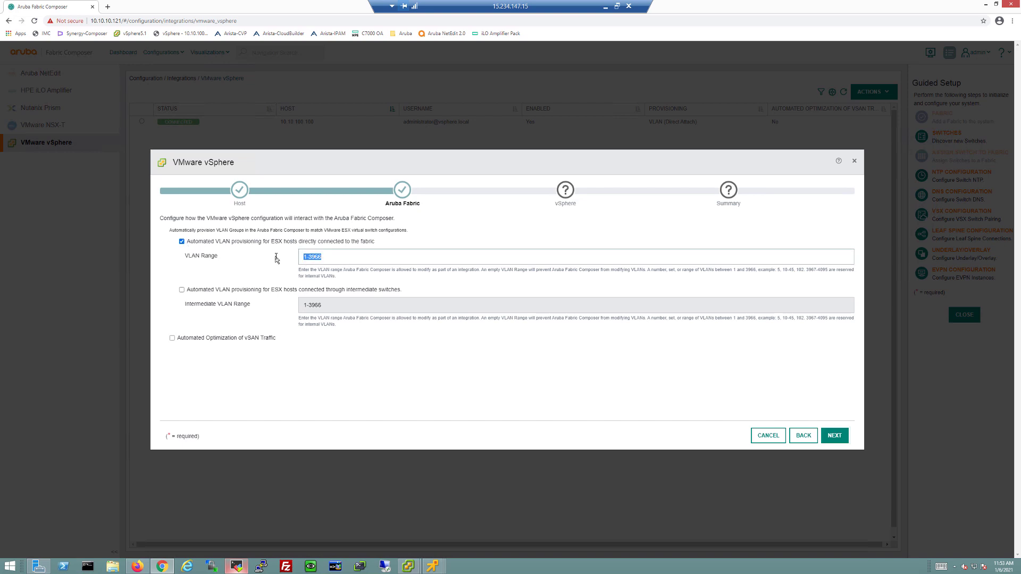
{"action": "type", "text": "10-2000"}
Enable discovery protocols using CDP and apply the SVT integration
{"action": "left_click", "coordinate": [831, 437]}
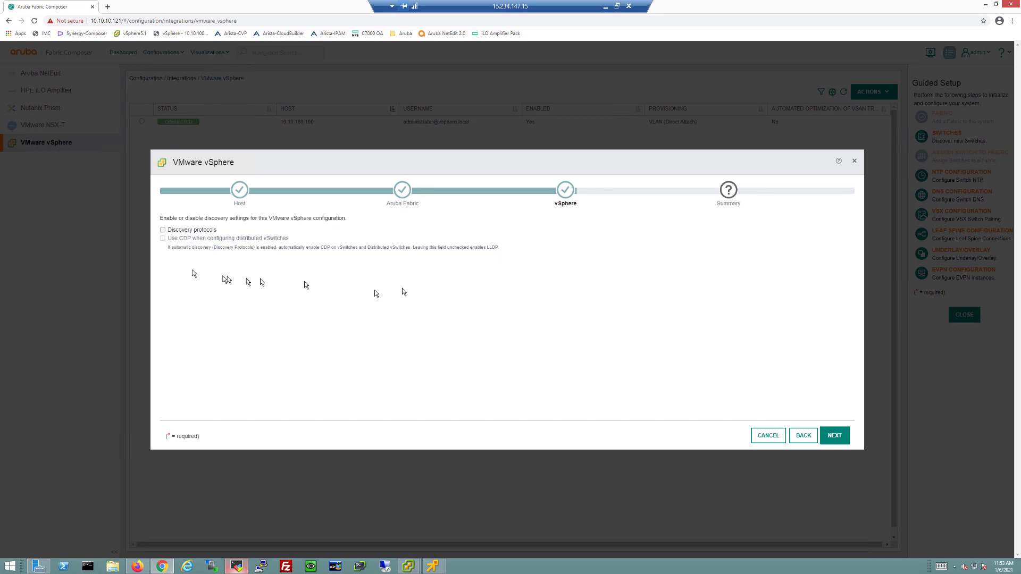
{"action": "left_click", "coordinate": [163, 231]}
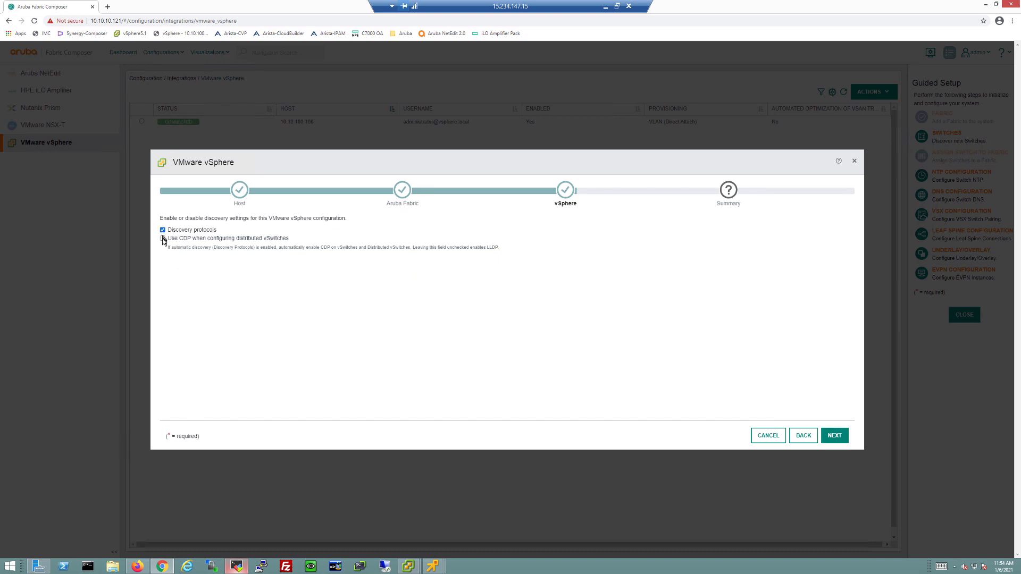
{"action": "left_click", "coordinate": [163, 239]}
{"action": "left_click", "coordinate": [841, 434]}
{"action": "left_click", "coordinate": [842, 435]}
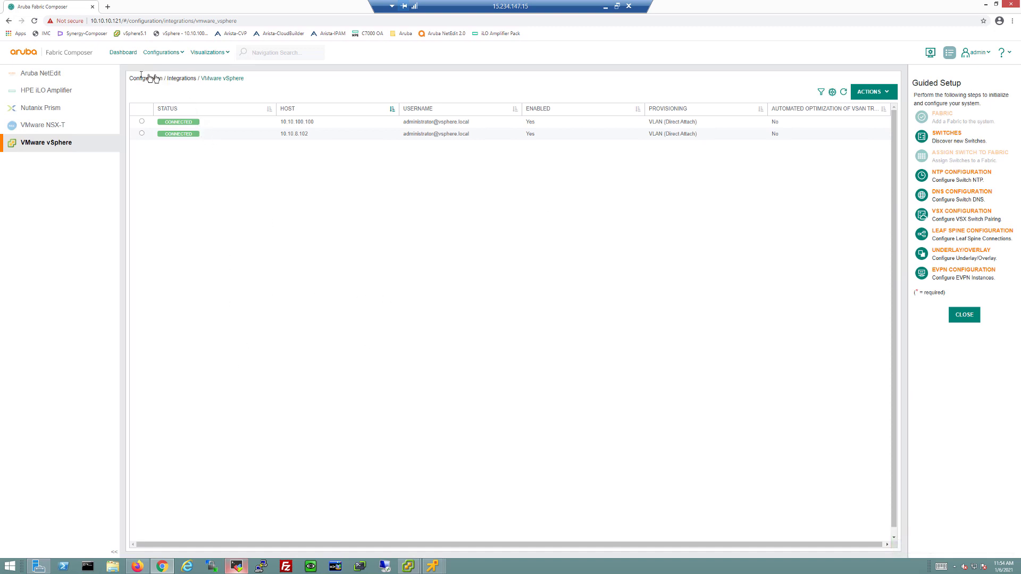
Return to the Fabric Composer dashboard to view the VM, hypervisor and integration summaries
{"action": "left_click", "coordinate": [128, 56]}
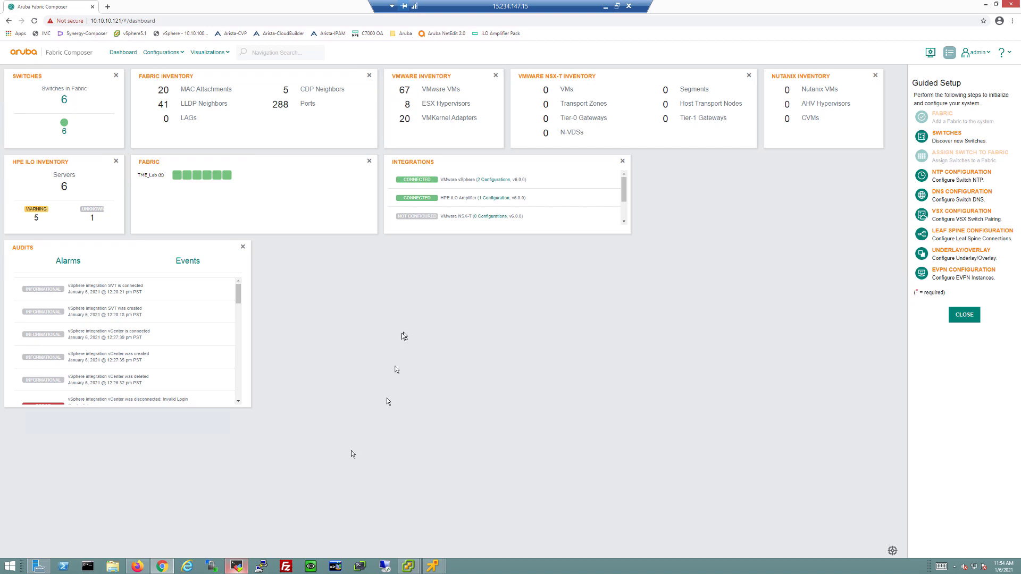
Run 'sho vlan' on Leaf2A-RU21 to confirm VLANs 10 and 20, then return to the dashboard
{"action": "left_click", "coordinate": [237, 567]}
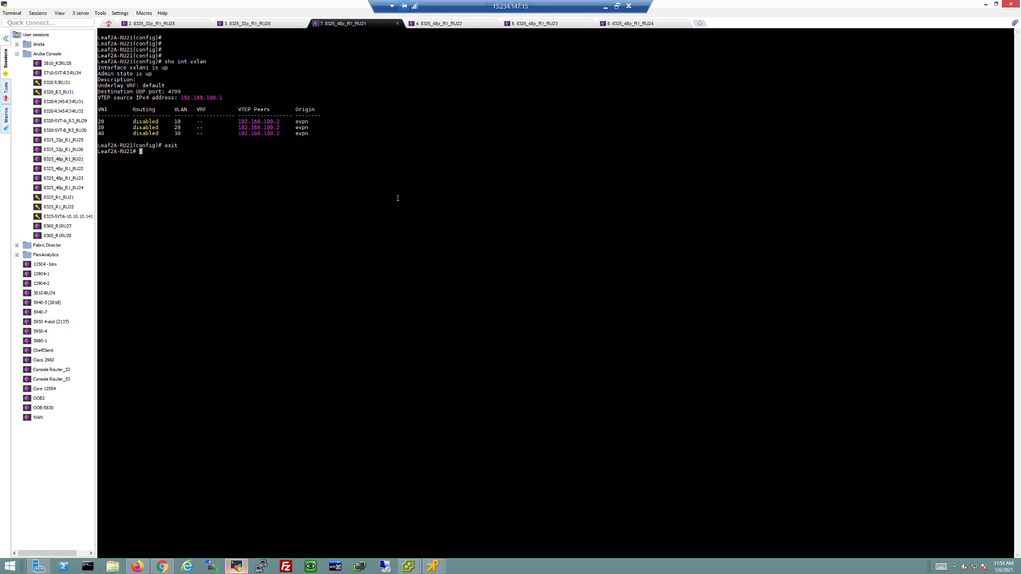
{"action": "key", "text": "Return"}
{"action": "key", "text": "Return"}
{"action": "key", "text": "Return"}
{"action": "key", "text": "Return"}
{"action": "key", "text": "Return"}
{"action": "key", "text": "Return"}
{"action": "key", "text": "Return"}
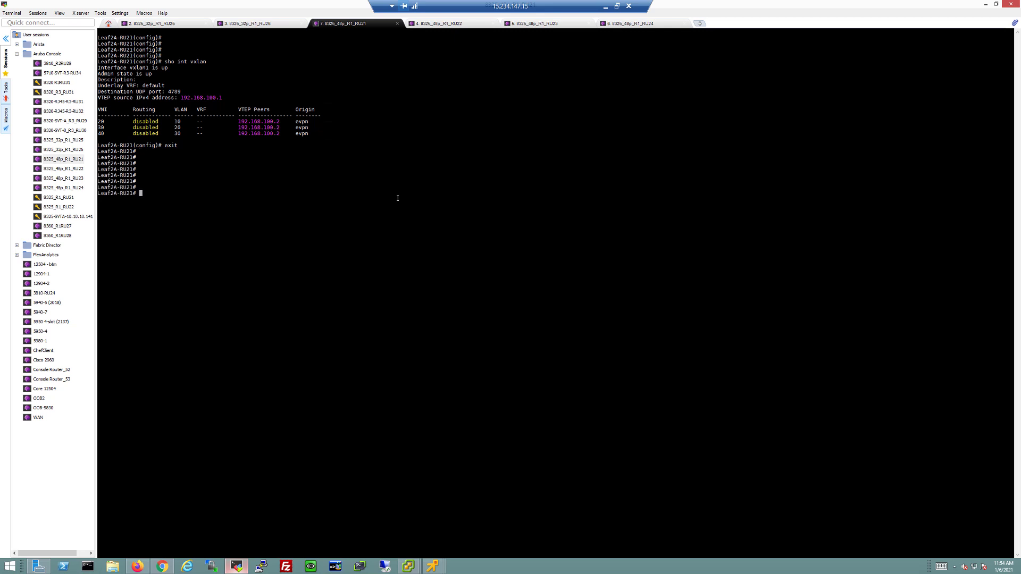
{"action": "type", "text": "sho vlan"}
{"action": "key", "text": "Return"}
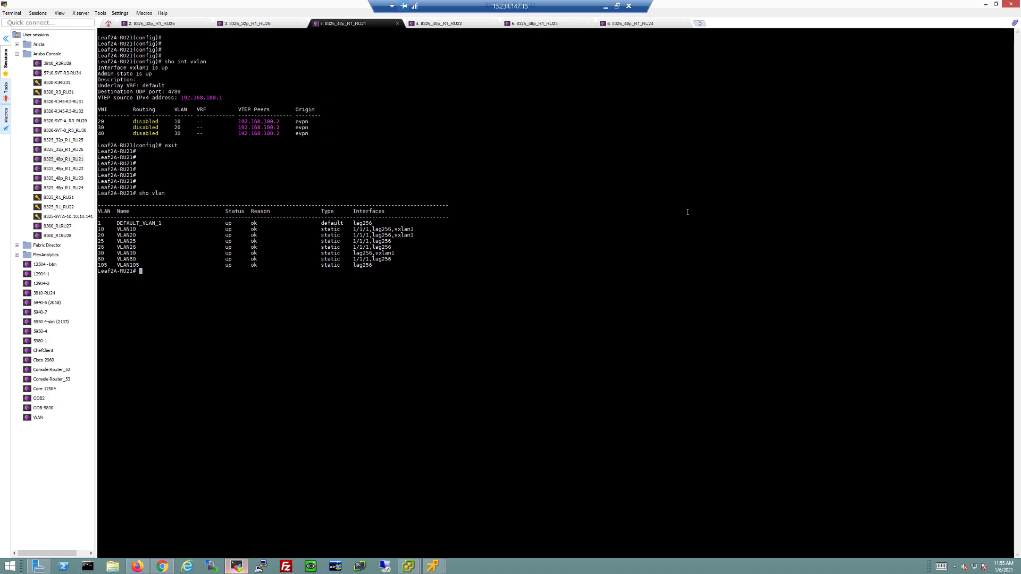
{"action": "key", "text": "alt+Tab"}
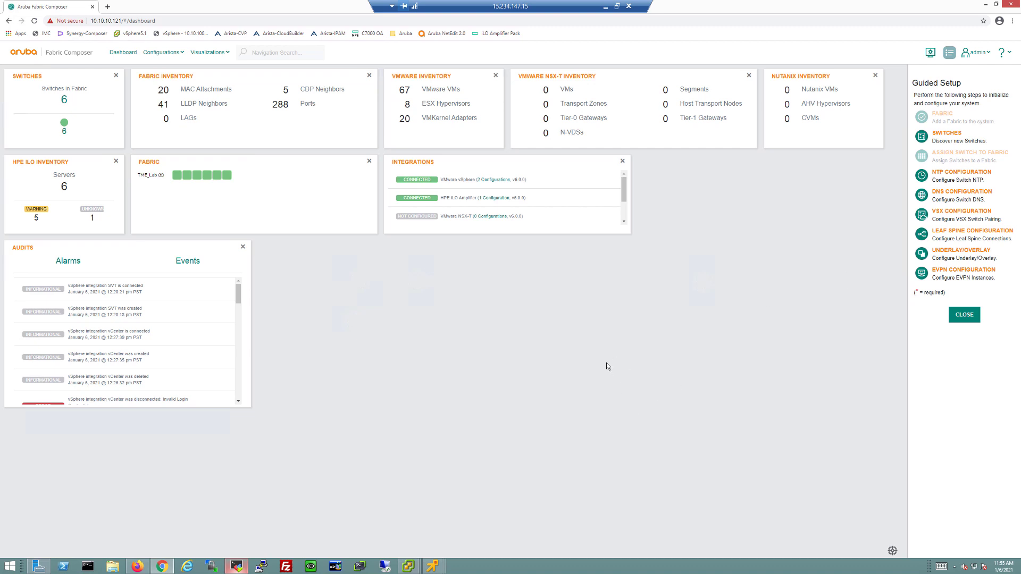
Open the Link Aggregation Groups page under Configurations > Ports for the TME_Lab fabric
{"action": "left_click", "coordinate": [206, 53]}
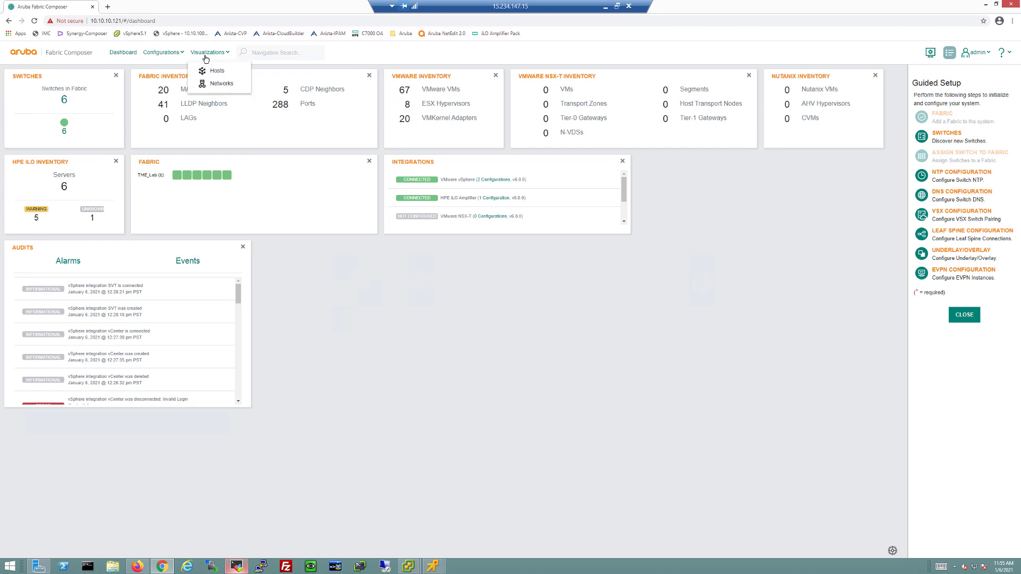
{"action": "left_click", "coordinate": [400, 467]}
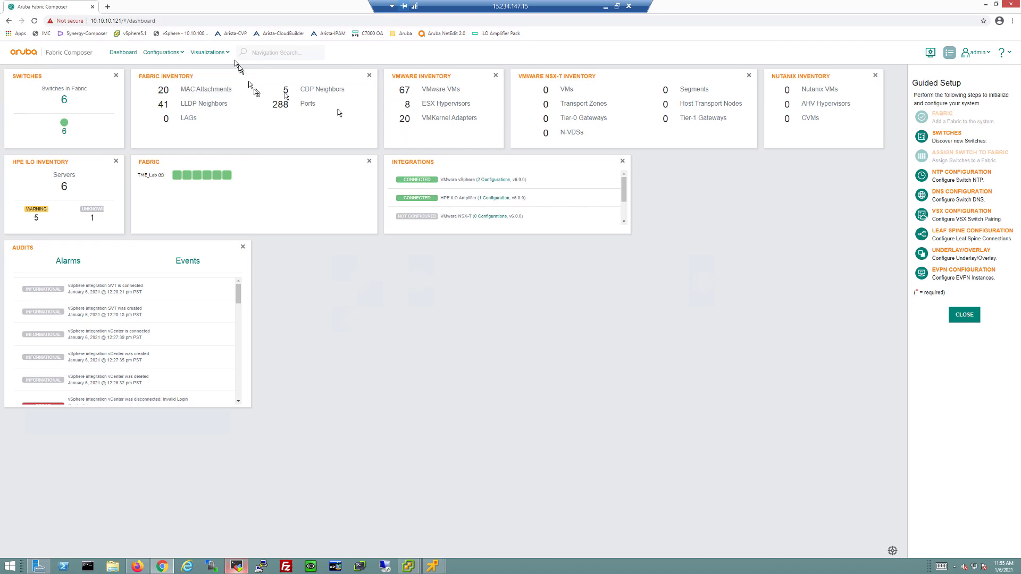
{"action": "left_click", "coordinate": [212, 52]}
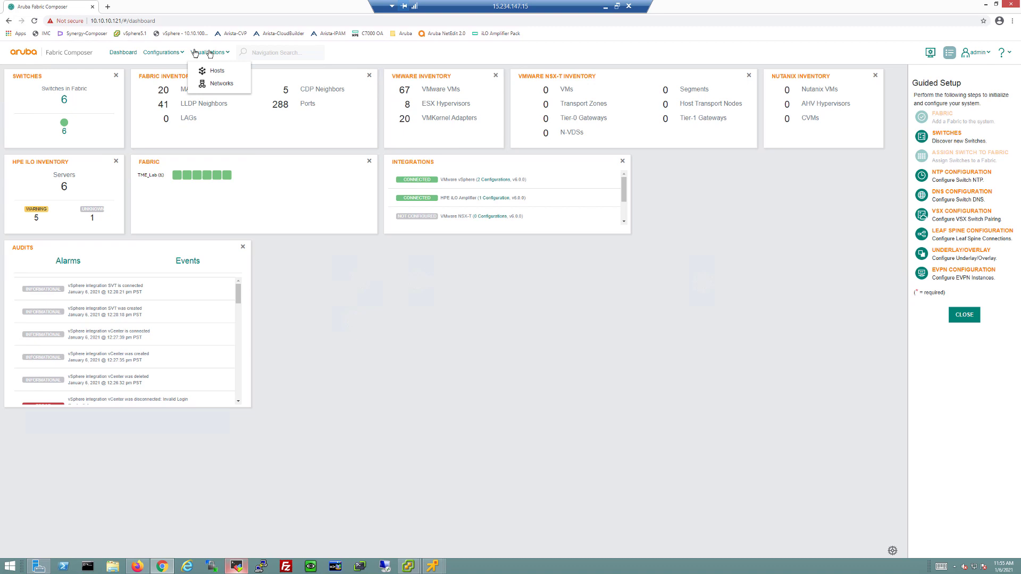
{"action": "left_click", "coordinate": [163, 53]}
{"action": "mouse_move", "coordinate": [169, 76]}
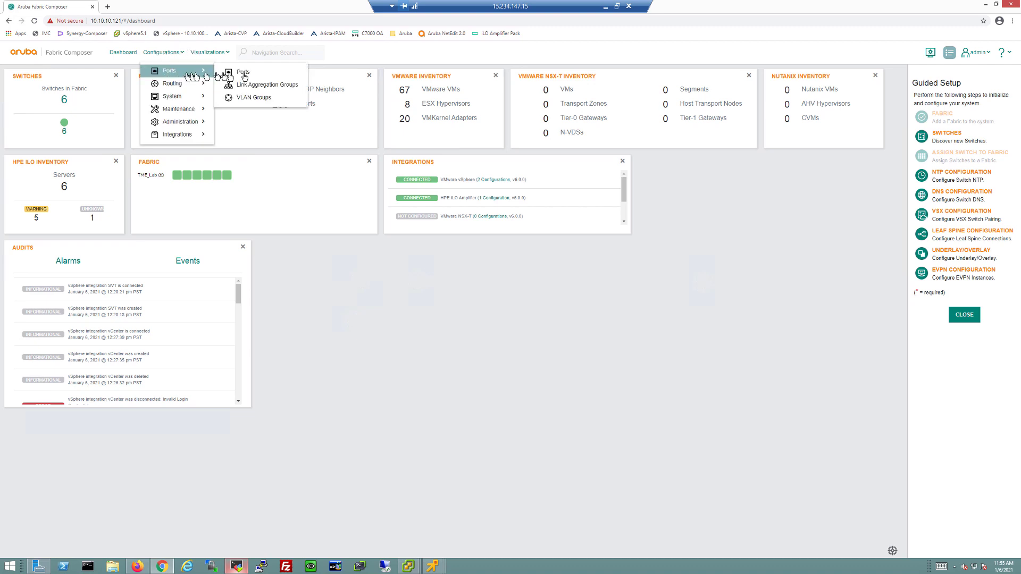
{"action": "left_click", "coordinate": [260, 85]}
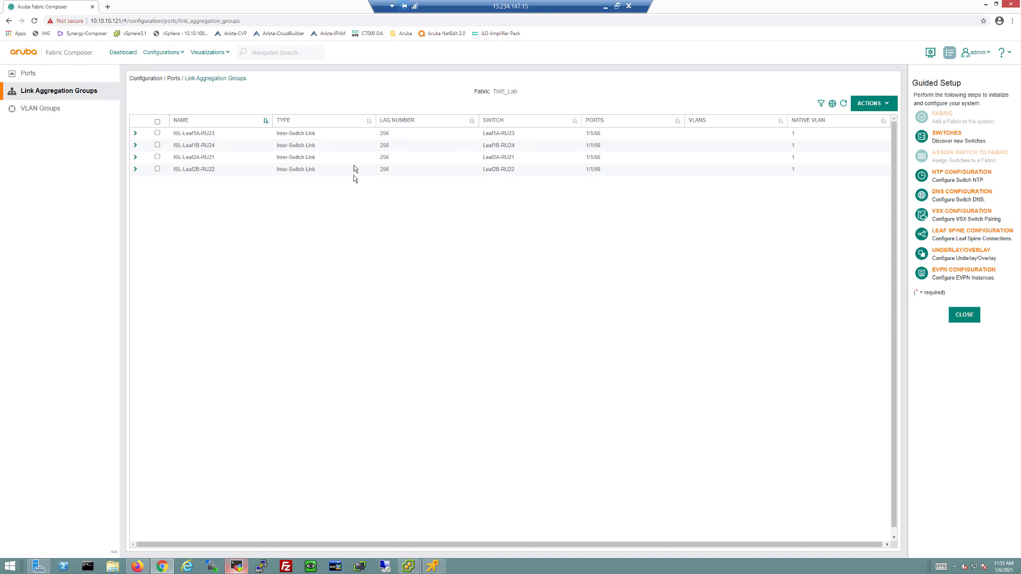
Start a new link aggregation group named LAG10 with LAG number 10
{"action": "left_click", "coordinate": [870, 103]}
{"action": "left_click", "coordinate": [849, 122]}
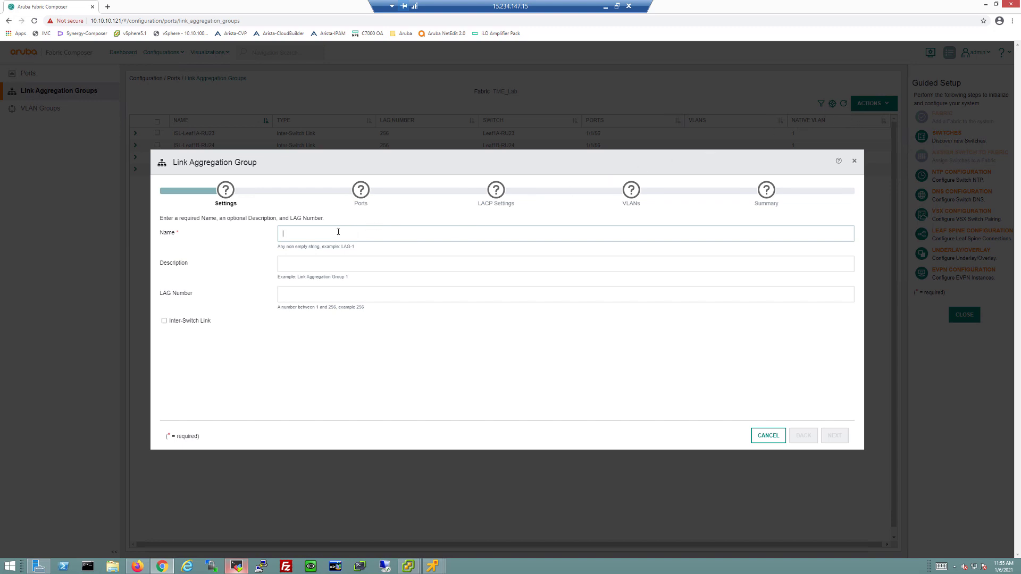
{"action": "type", "text": "LAG"}
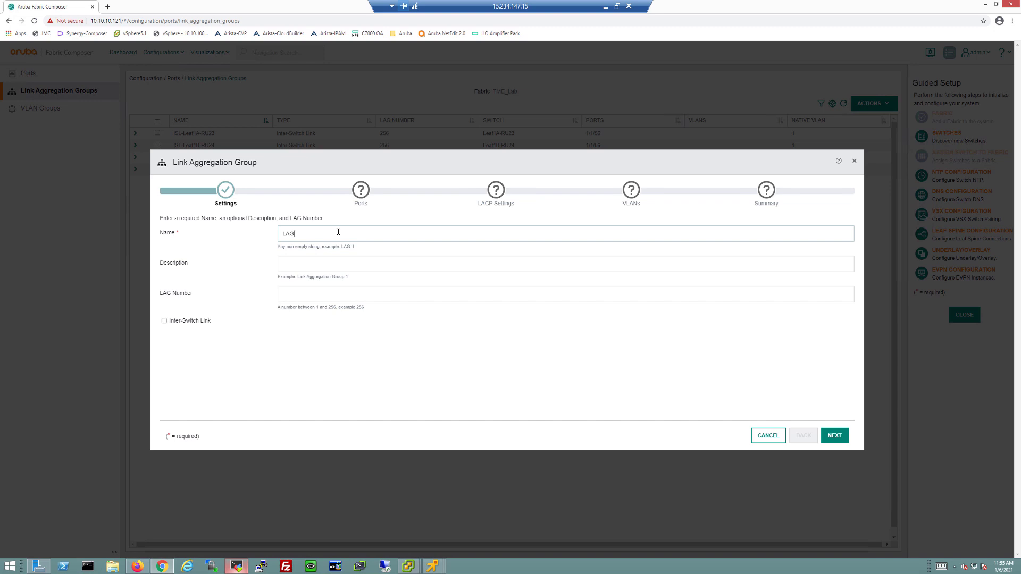
{"action": "type", "text": "10"}
{"action": "left_click", "coordinate": [314, 294]}
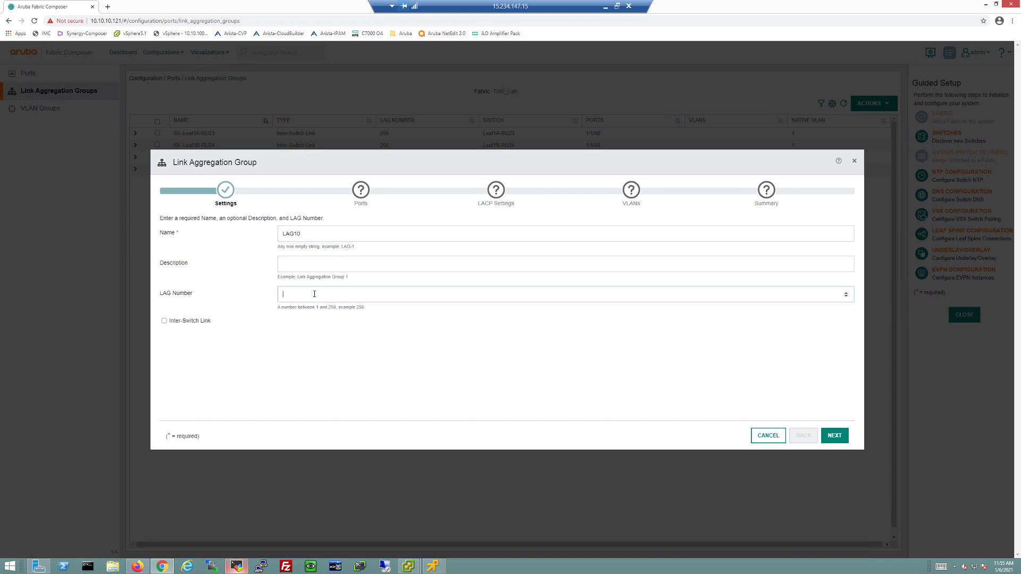
{"action": "type", "text": "10"}
{"action": "left_click", "coordinate": [833, 436]}
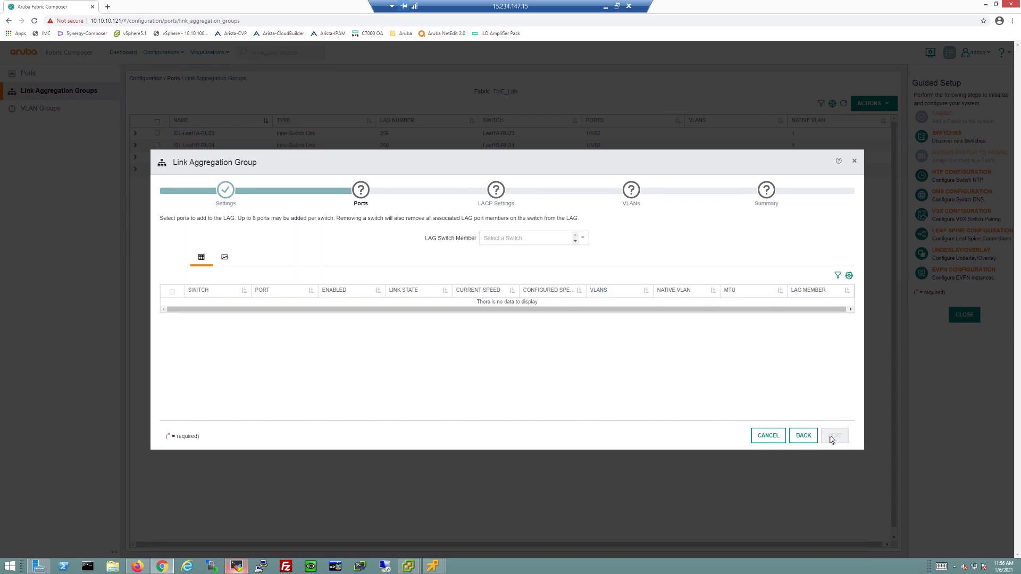
Add Leaf2A-RU21 and Leaf2B-RU22 as members and select port 1/1/1 on each
{"action": "left_click", "coordinate": [564, 240]}
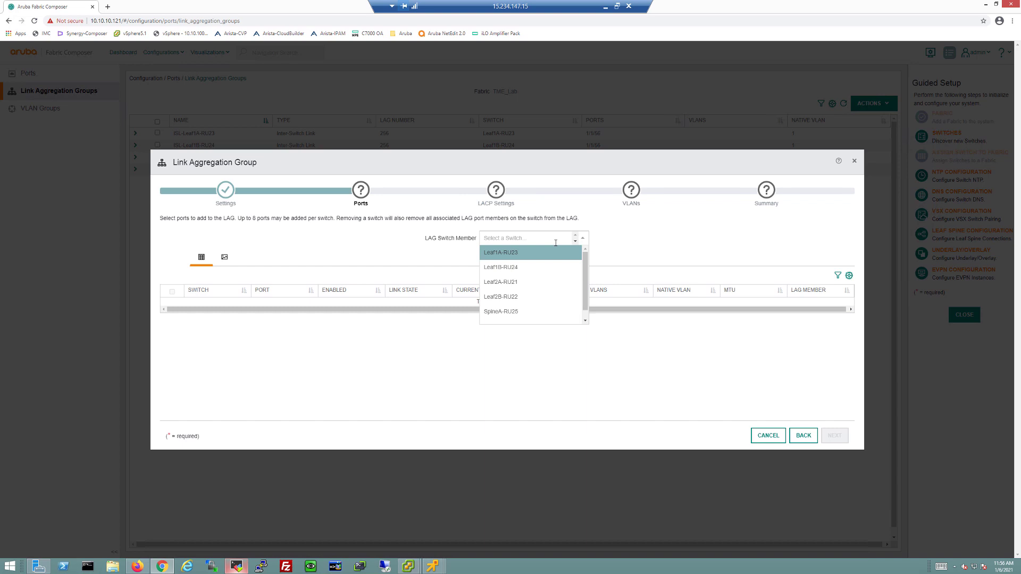
{"action": "left_click", "coordinate": [521, 283]}
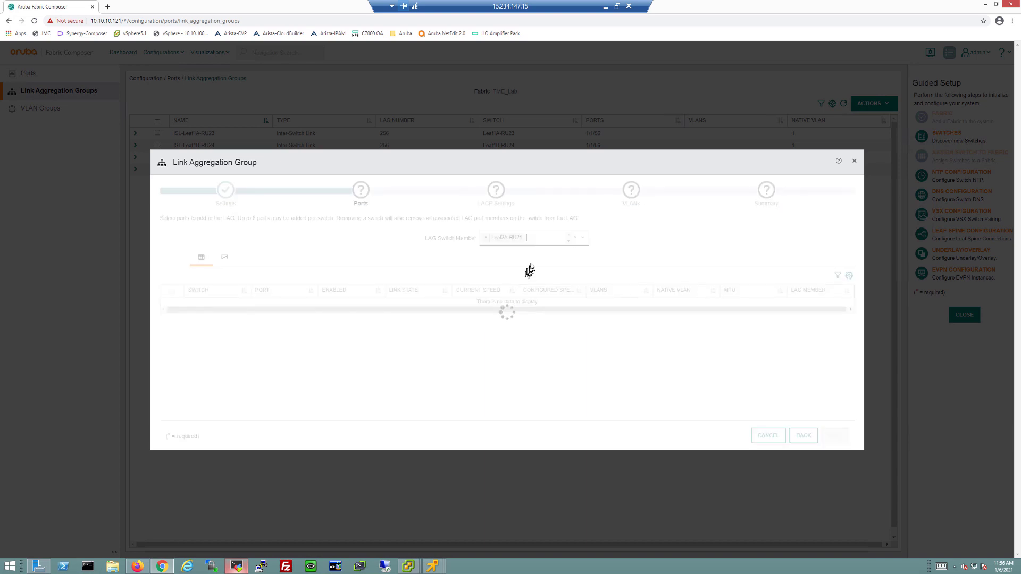
{"action": "left_click", "coordinate": [539, 236]}
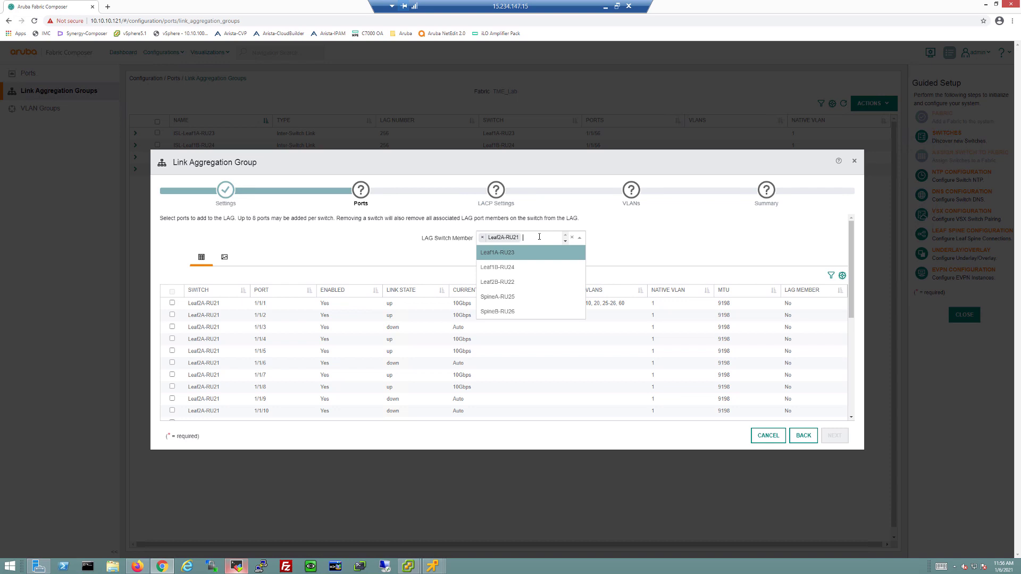
{"action": "left_click", "coordinate": [523, 283]}
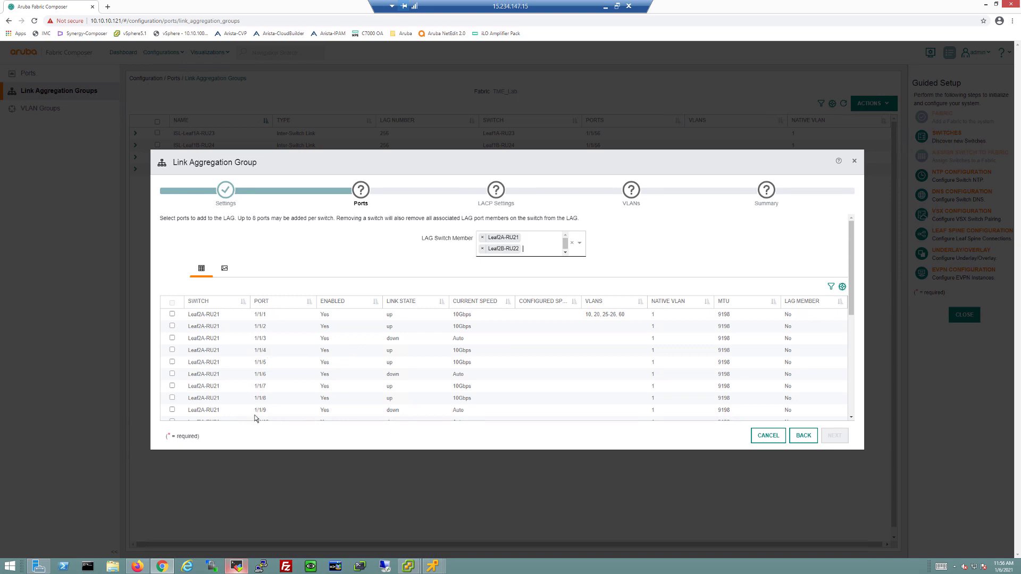
{"action": "left_click", "coordinate": [273, 302]}
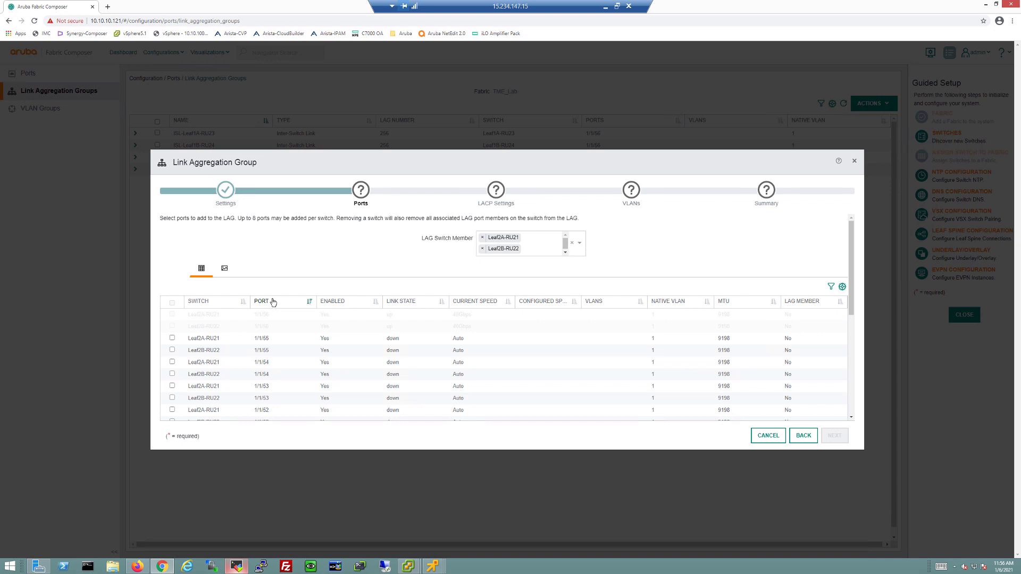
{"action": "left_click", "coordinate": [273, 303]}
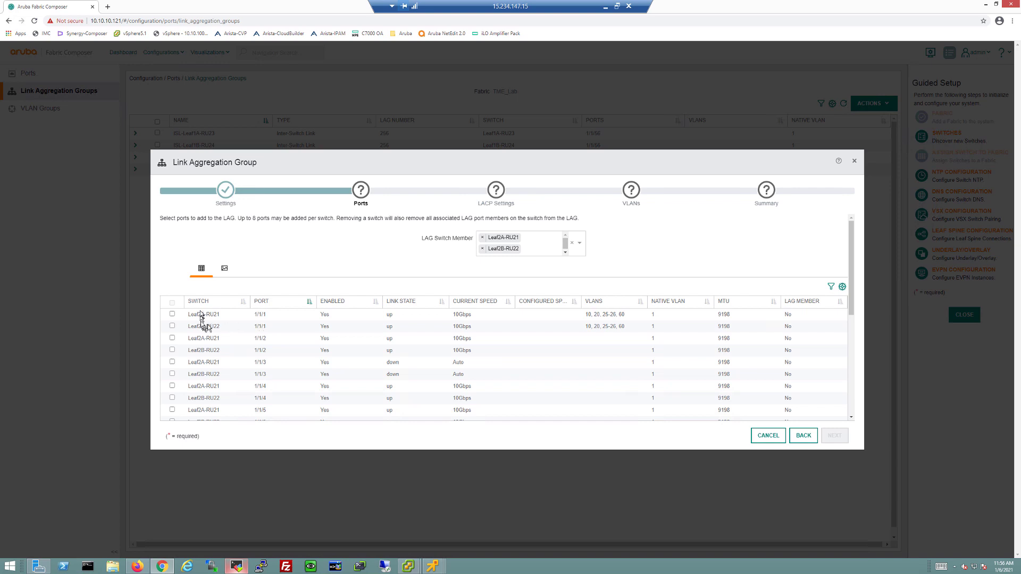
{"action": "left_click", "coordinate": [172, 325]}
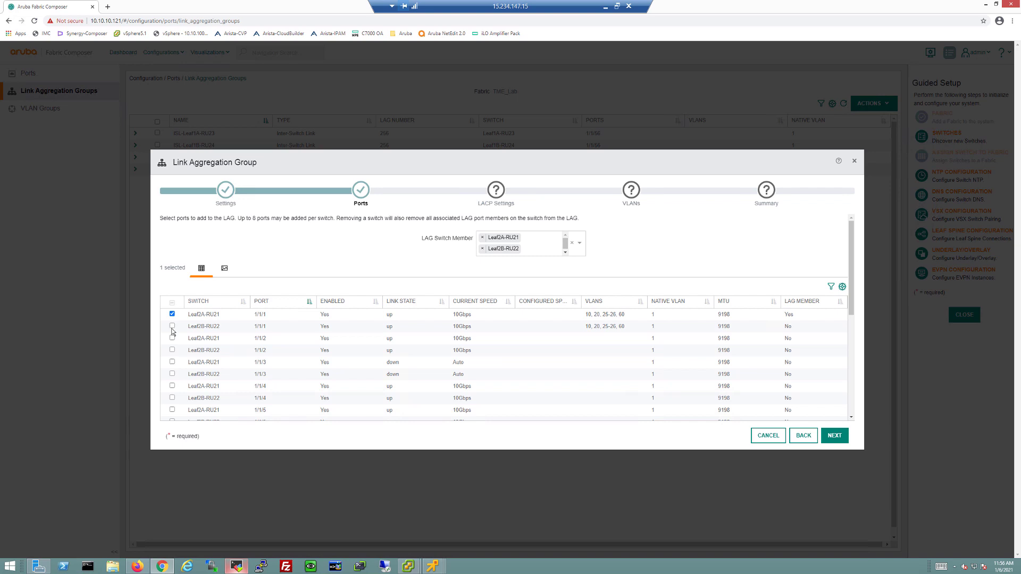
{"action": "left_click", "coordinate": [172, 326]}
Keep the LACP settings for both switches, assign VLANs 10-30, and create LAG10
{"action": "left_click", "coordinate": [833, 437]}
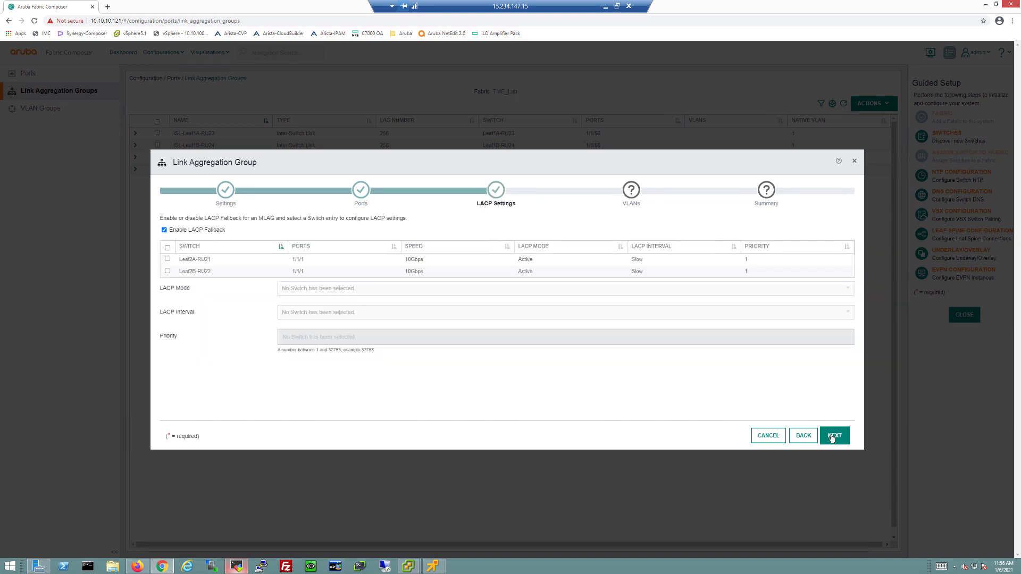
{"action": "left_click", "coordinate": [168, 248]}
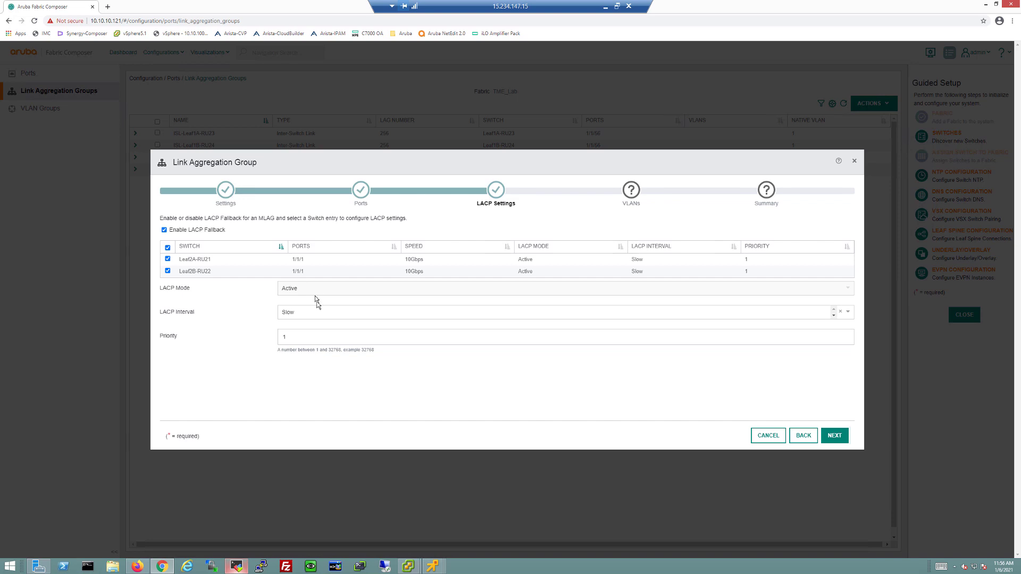
{"action": "left_click", "coordinate": [839, 440]}
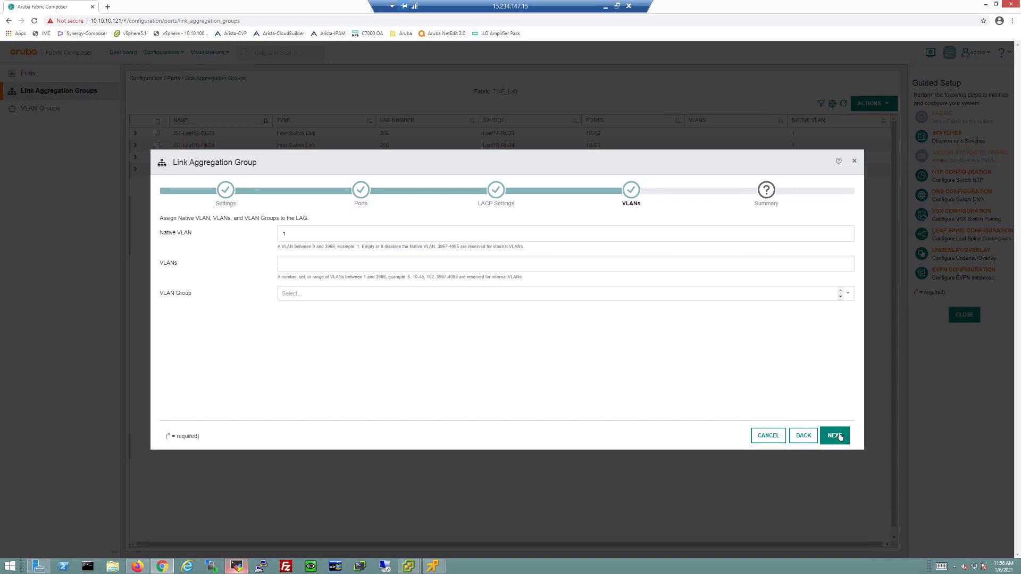
{"action": "left_click", "coordinate": [363, 267]}
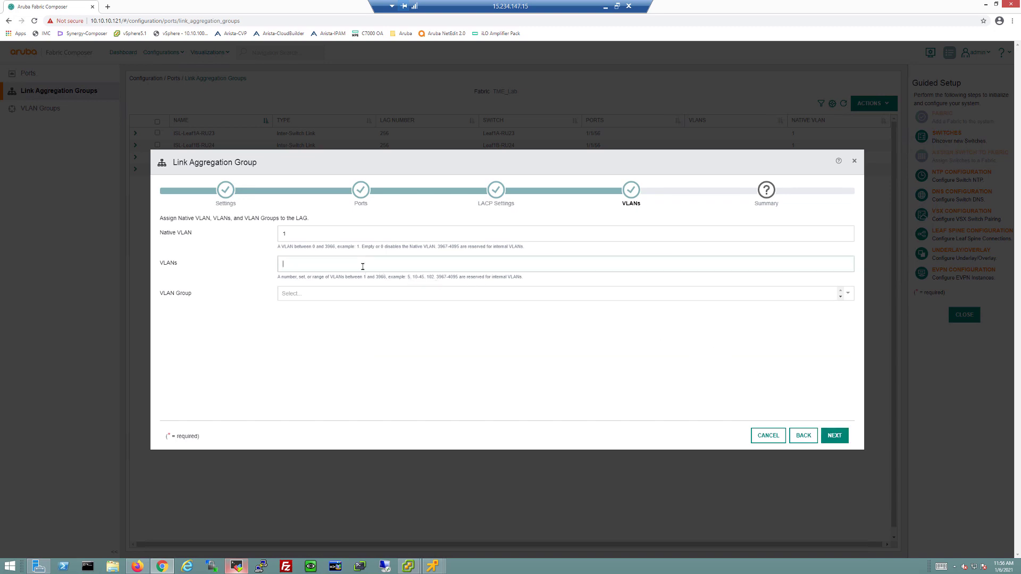
{"action": "type", "text": "10-30"}
{"action": "left_click", "coordinate": [833, 436]}
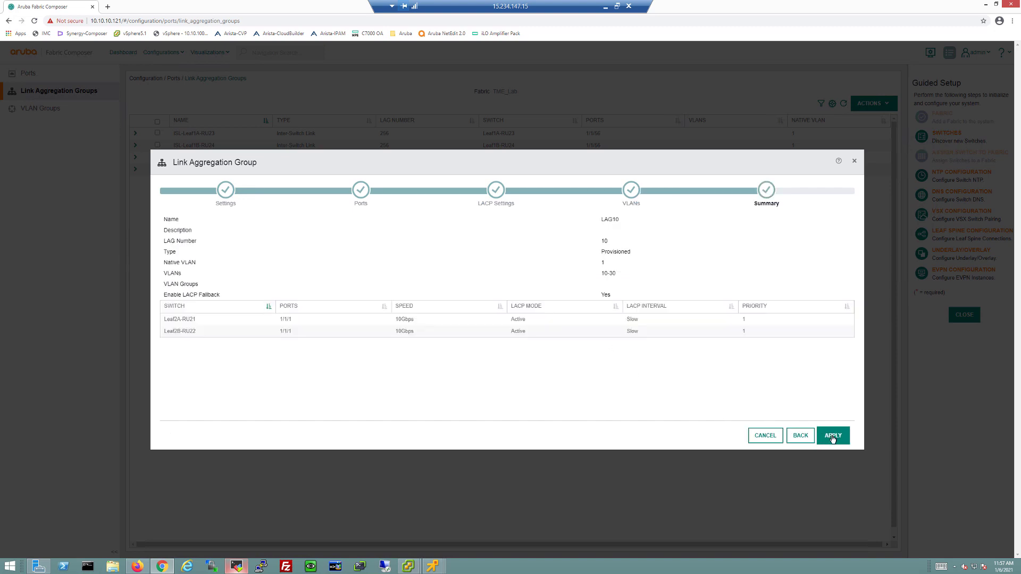
{"action": "left_click", "coordinate": [832, 437]}
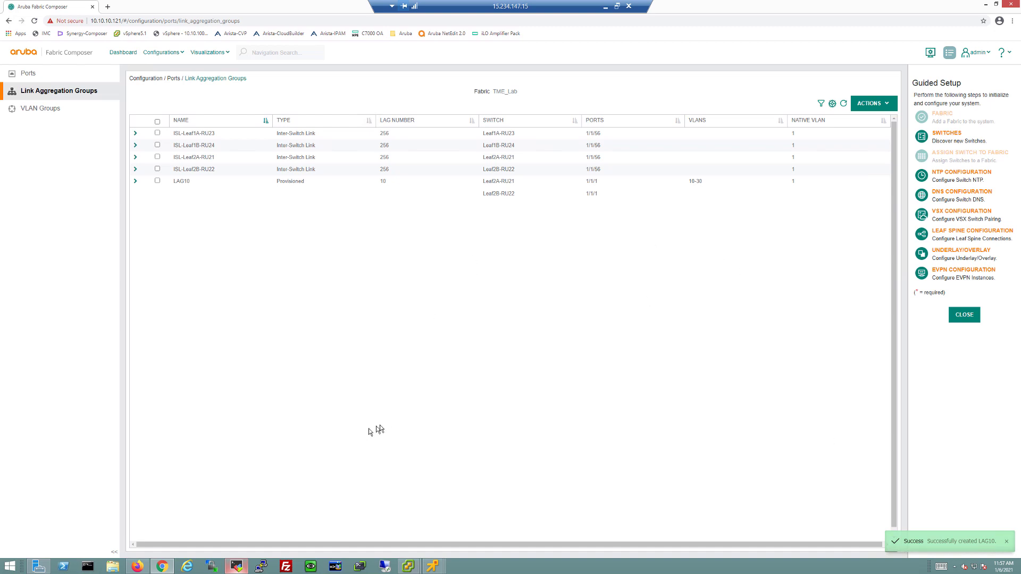
Run 'sho lacp interfaces' on Leaf2A-RU21, check lag10(mc) on port 1/1/1, then return to Fabric Composer
{"action": "left_click", "coordinate": [236, 567]}
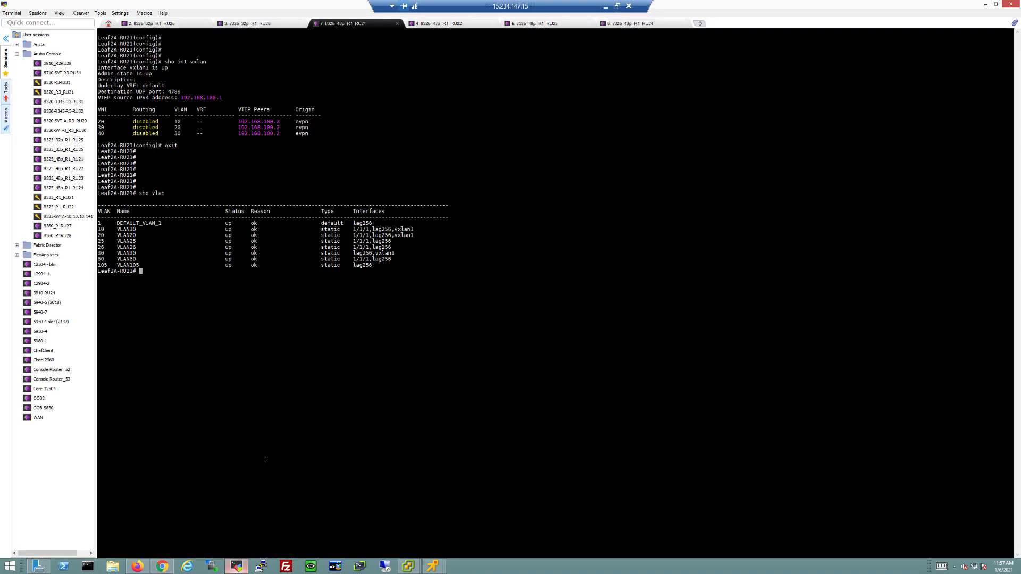
{"action": "type", "text": "sho lacp interfaces"}
{"action": "key", "text": "Return"}
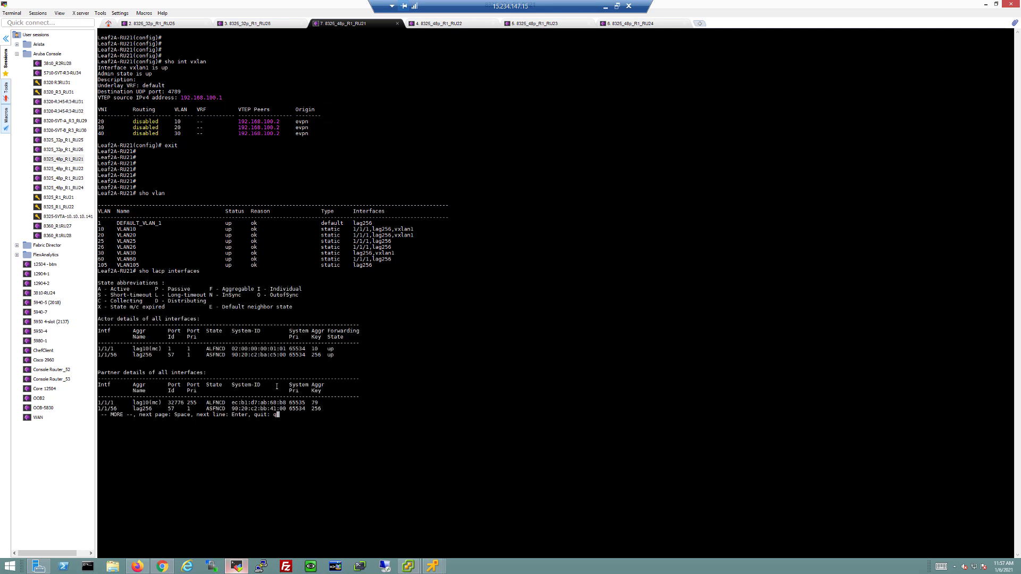
{"action": "key", "text": "q"}
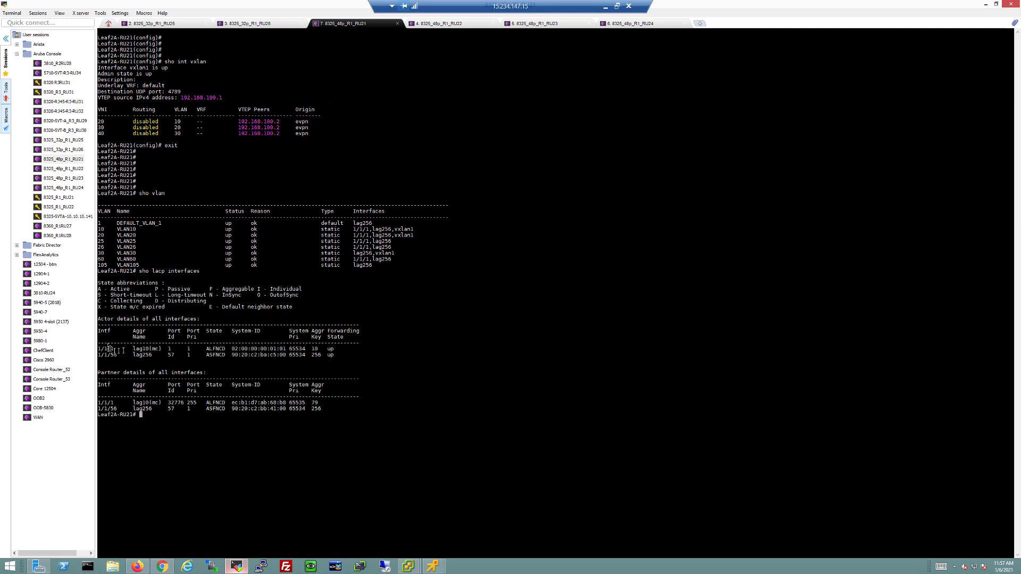
{"action": "left_click_drag", "start_coordinate": [161, 349], "coordinate": [127, 349]}
{"action": "left_click_drag", "start_coordinate": [160, 404], "coordinate": [138, 403]}
{"action": "key", "text": "alt+Tab"}
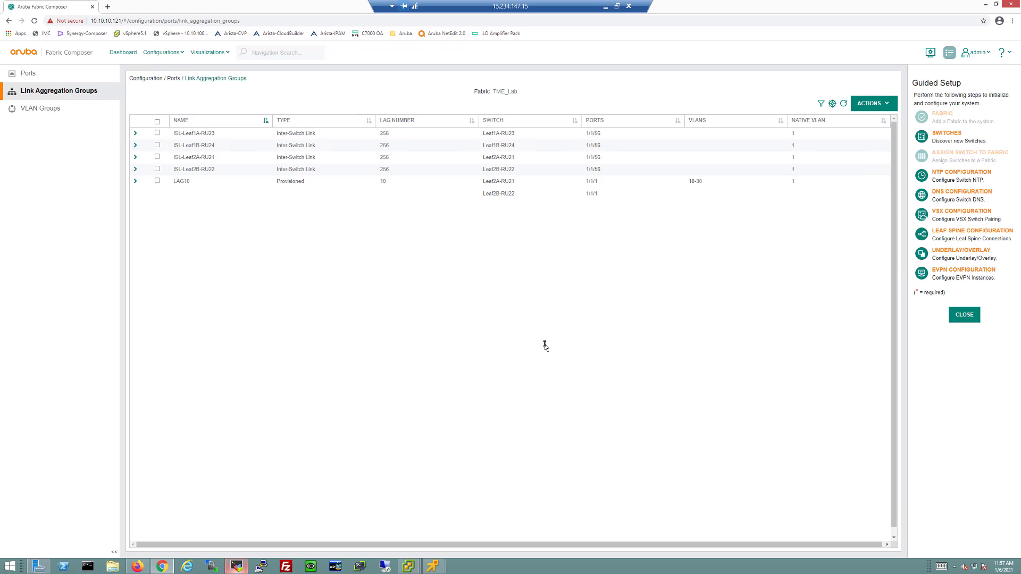
Open the default VRF's IP Interfaces list from Routing > VRF, showing 34 entries
{"action": "left_click", "coordinate": [164, 54]}
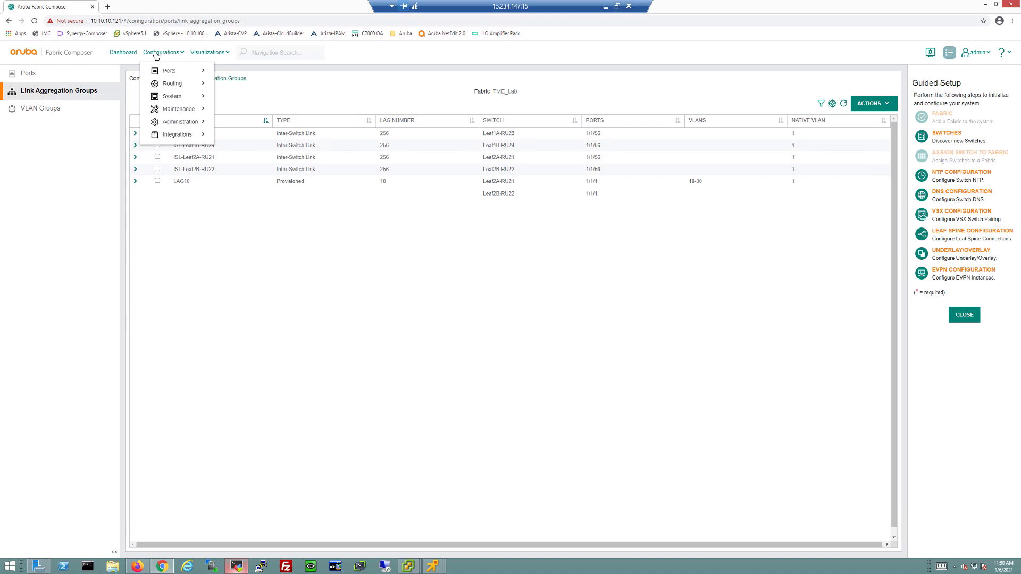
{"action": "mouse_move", "coordinate": [161, 89]}
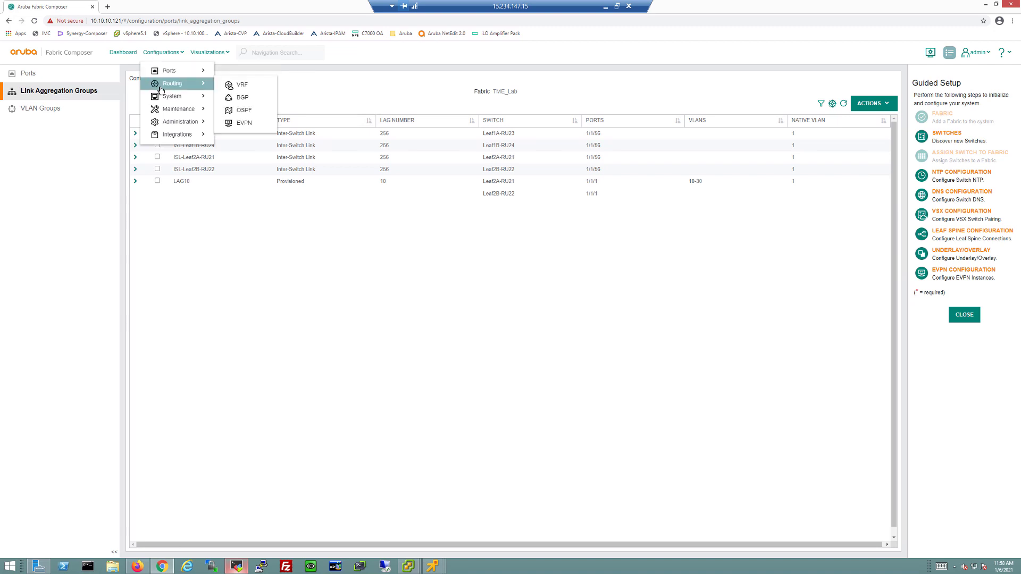
{"action": "left_click", "coordinate": [242, 85]}
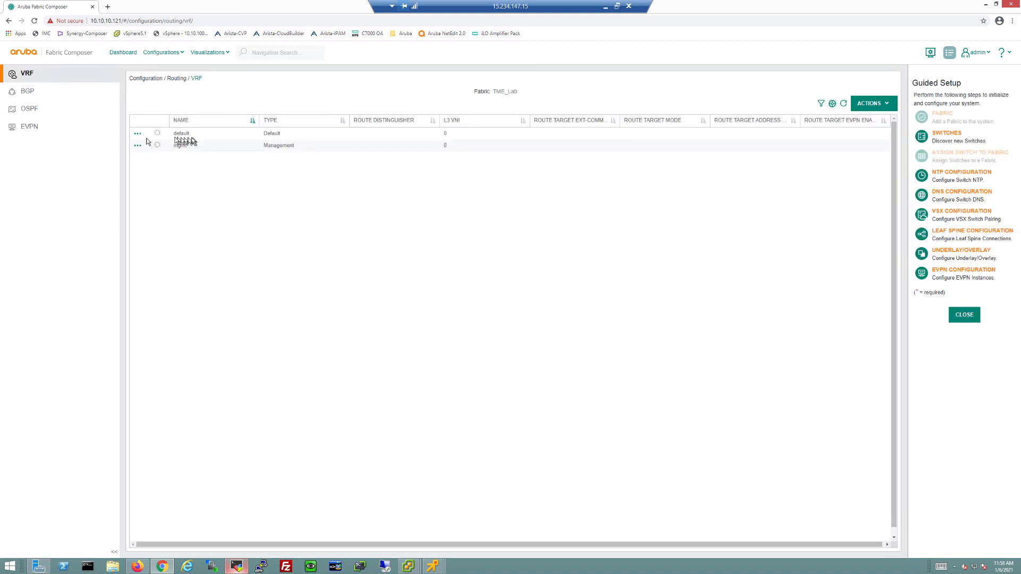
{"action": "left_click", "coordinate": [138, 137]}
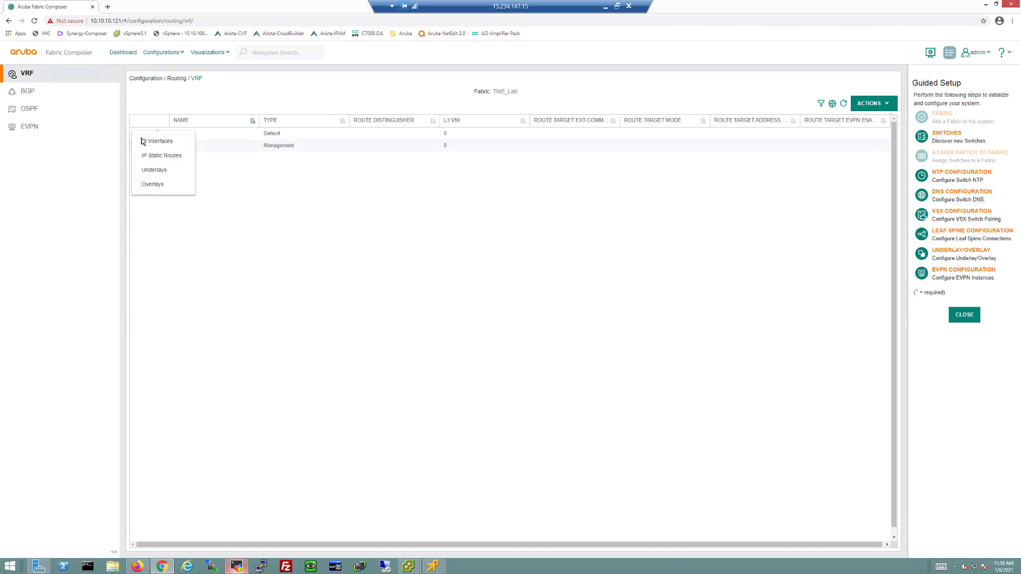
{"action": "left_click", "coordinate": [145, 142]}
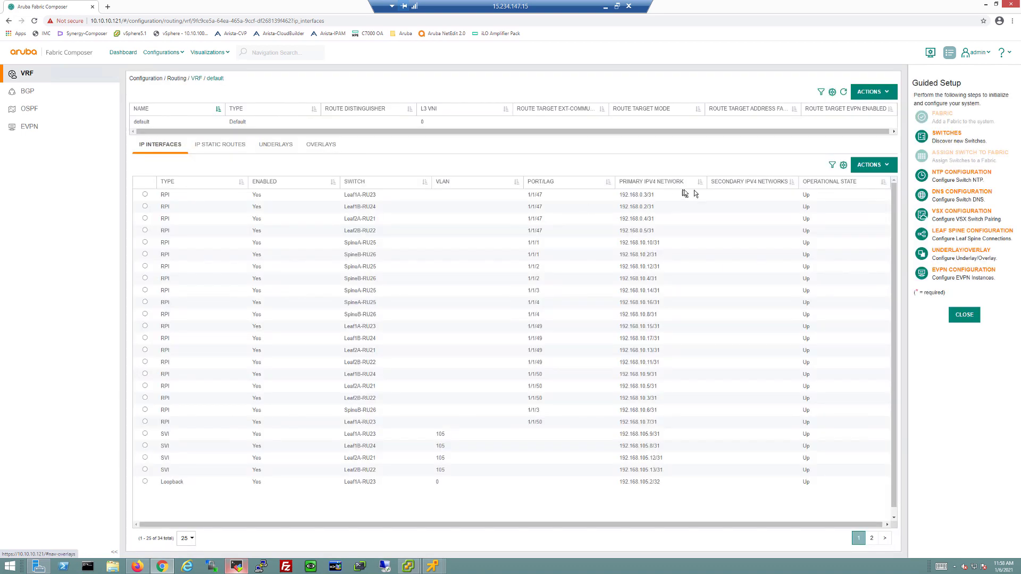
Start a new IP interface of type Distributed SVI on VLAN 10
{"action": "left_click", "coordinate": [875, 169]}
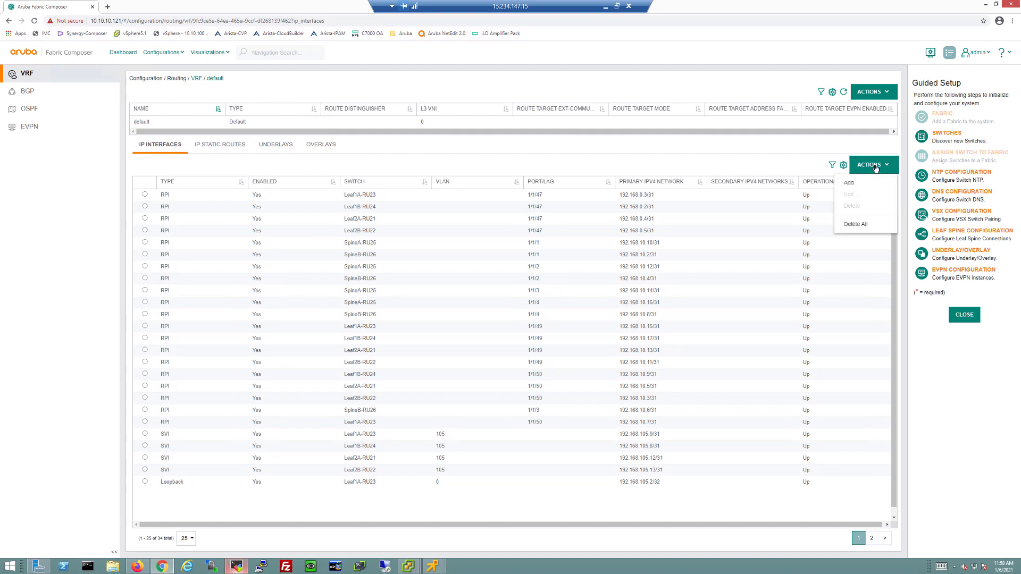
{"action": "left_click", "coordinate": [850, 184]}
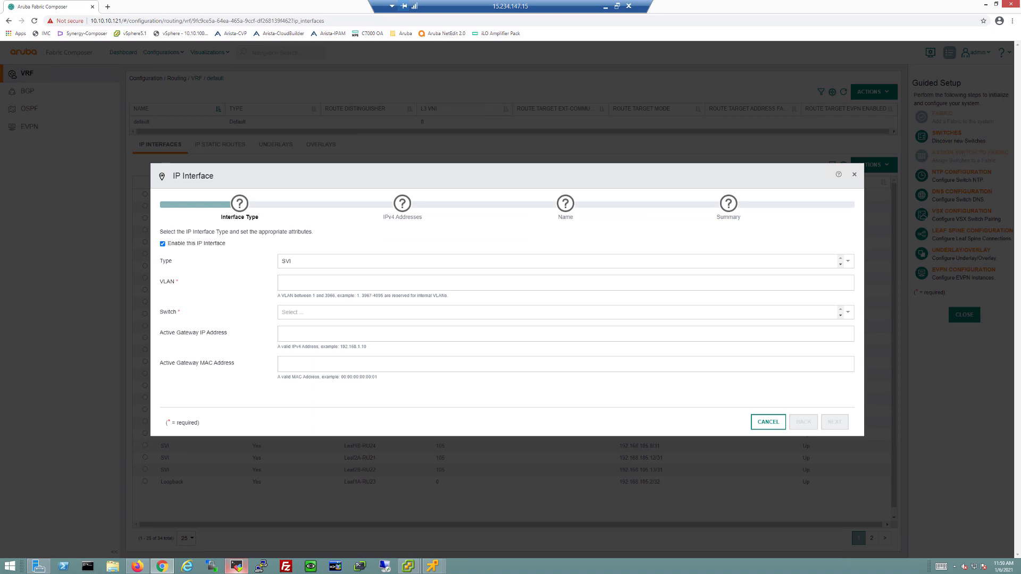
{"action": "left_click", "coordinate": [375, 262]}
{"action": "left_click", "coordinate": [329, 322]}
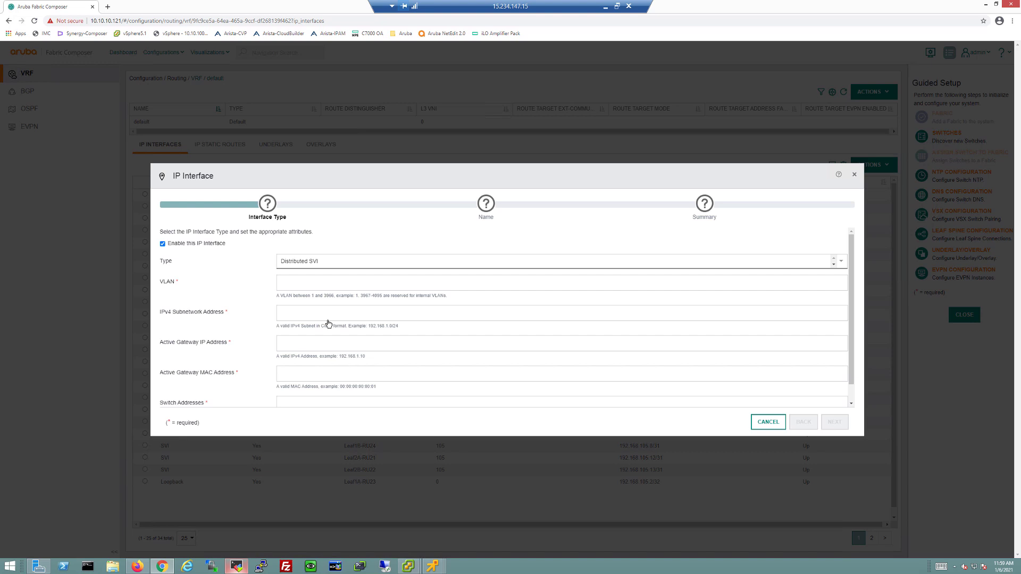
{"action": "left_click", "coordinate": [329, 282]}
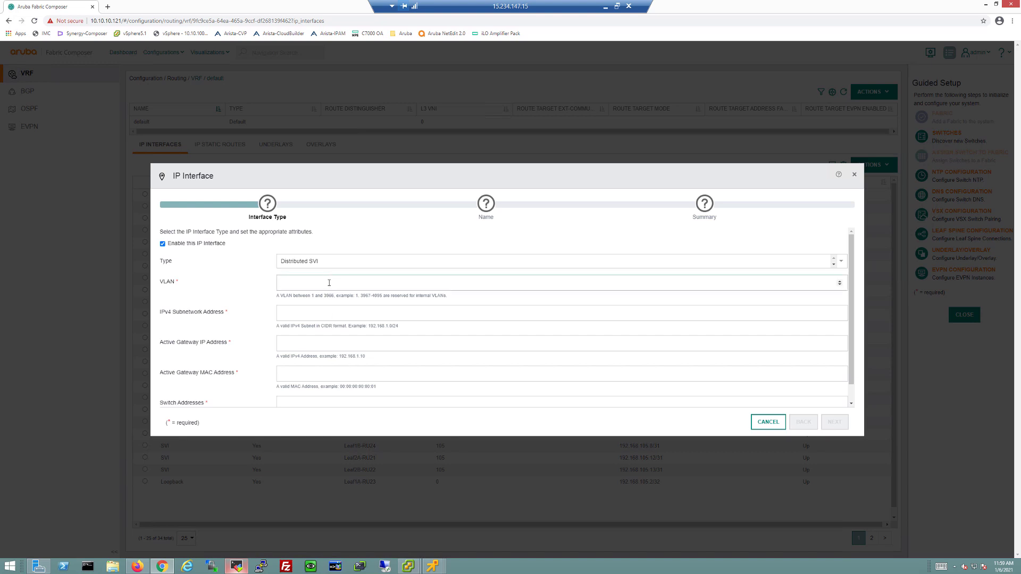
{"action": "type", "text": "10"}
Enter subnet 10.1.1.0/24, gateway 10.1.1.254 and gateway MAC 00:00:00:00:10:01
{"action": "key", "text": "Tab"}
{"action": "type", "text": "1"}
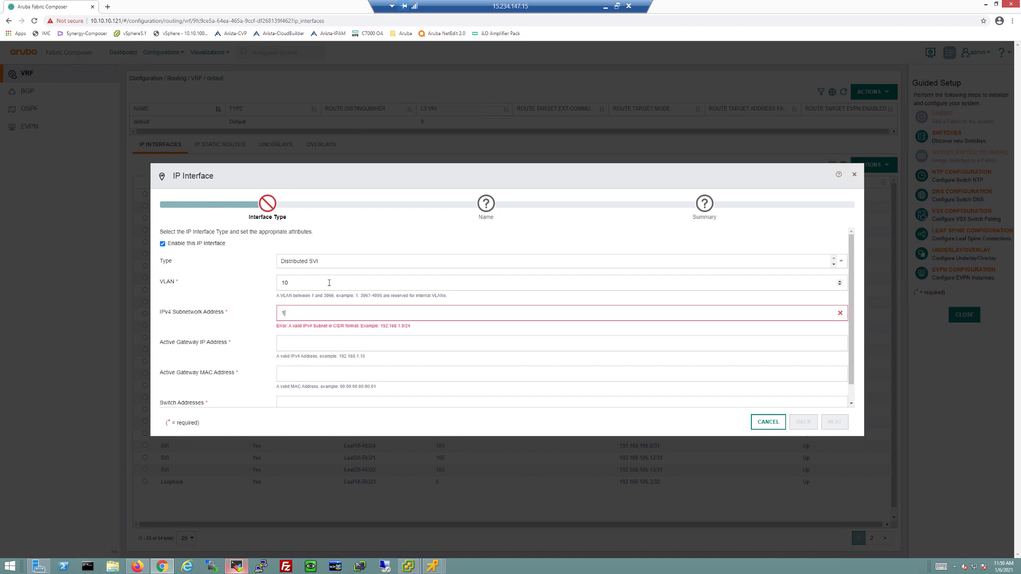
{"action": "type", "text": "0.1.1.0/24"}
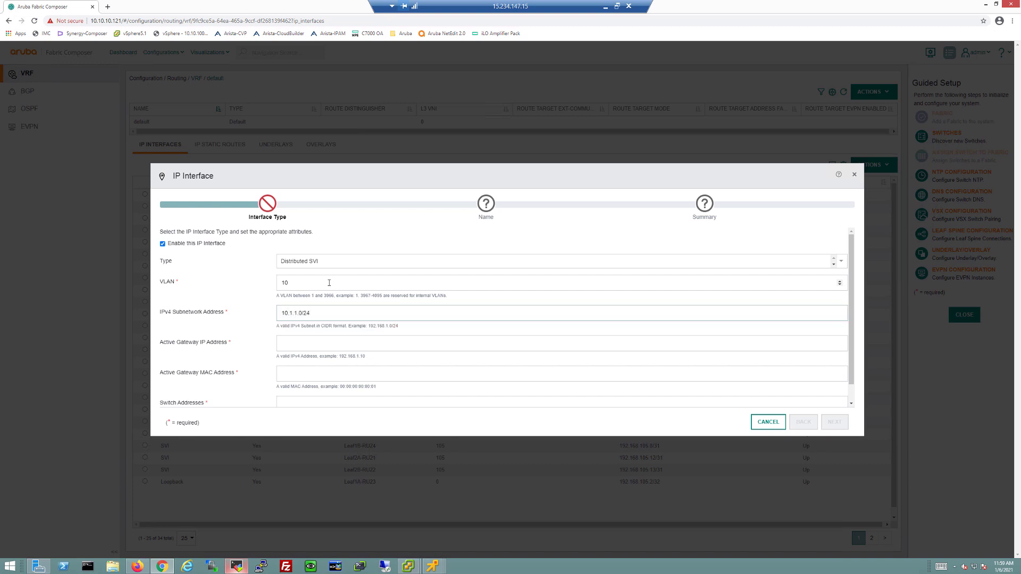
{"action": "key", "text": "Tab"}
{"action": "type", "text": "10.1.1.254"}
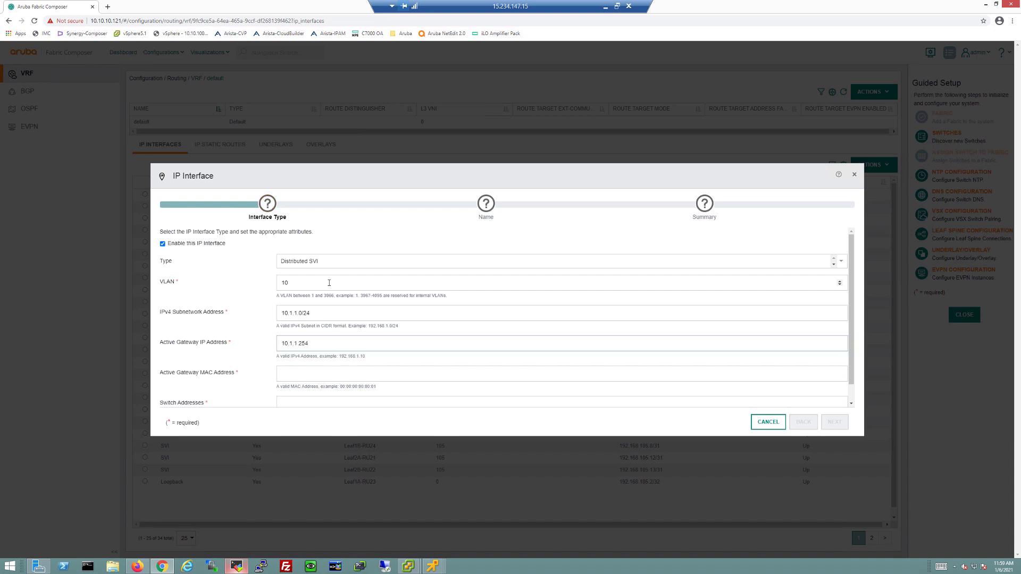
{"action": "key", "text": "Tab"}
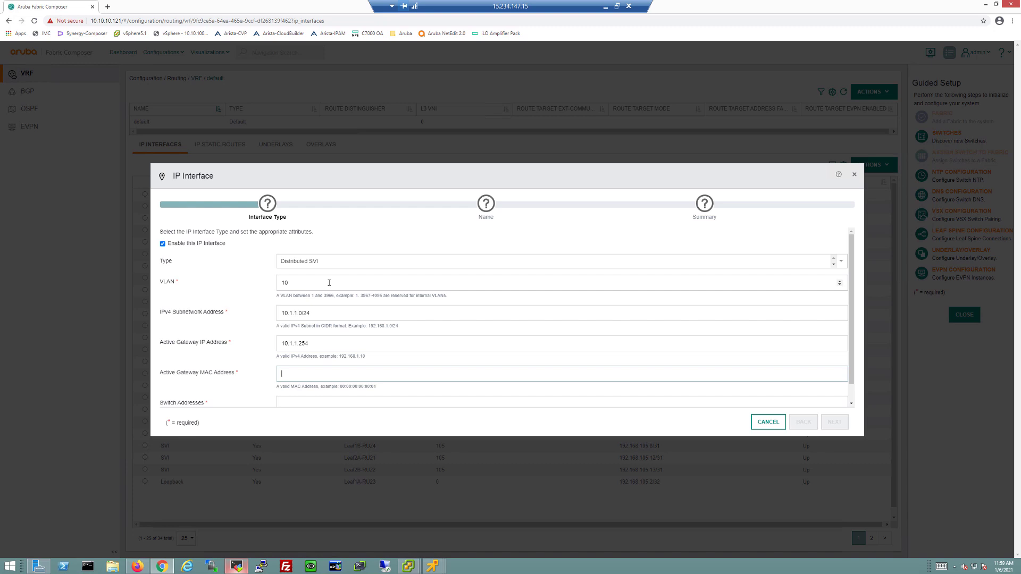
{"action": "type", "text": "00:00:0"}
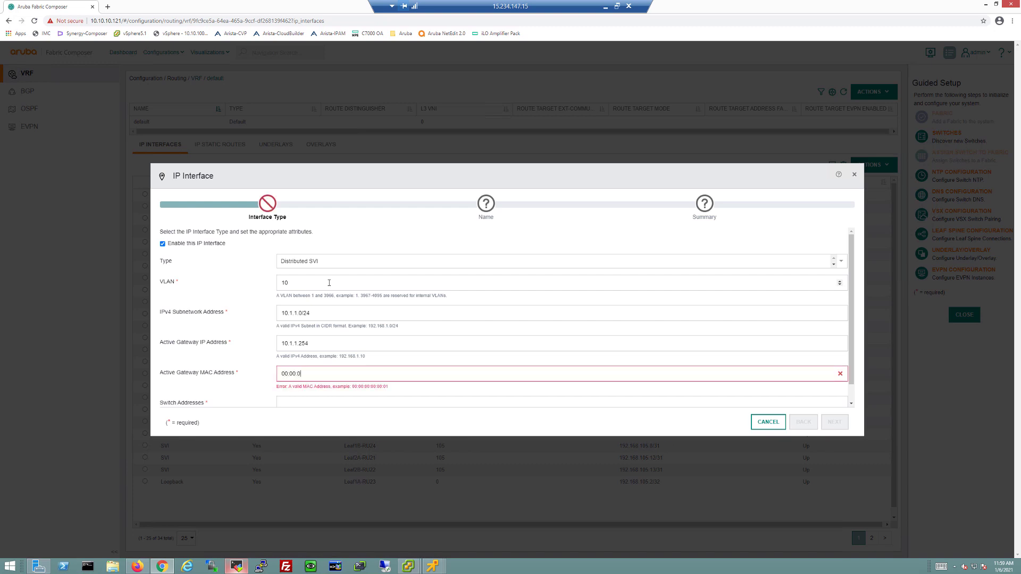
{"action": "type", "text": "0:00:10:01"}
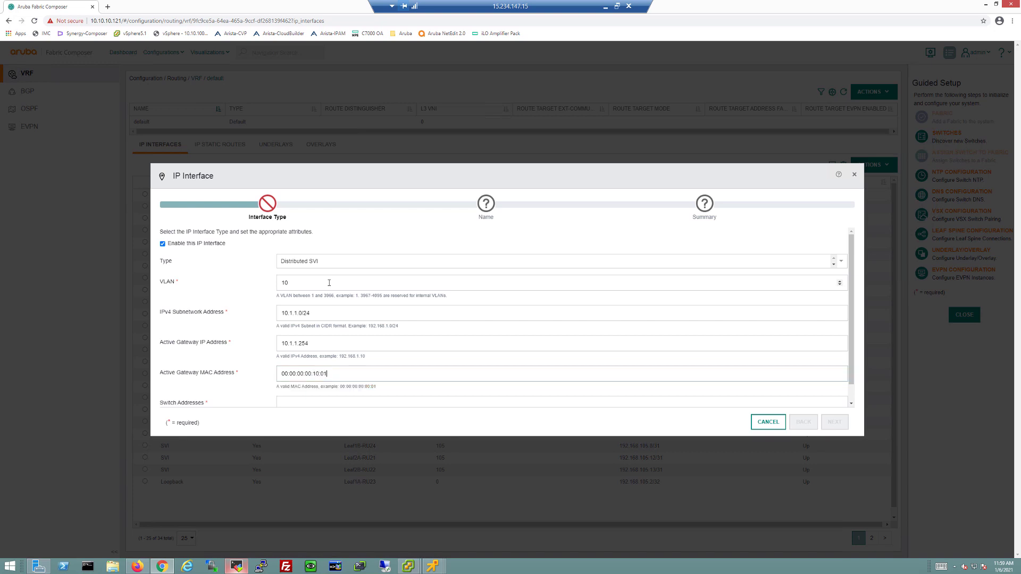
Set the switch address range to 10.1.1.220-10.1.1.240
{"action": "scroll", "coordinate": [329, 283], "scroll_direction": "down", "scroll_amount": 1}
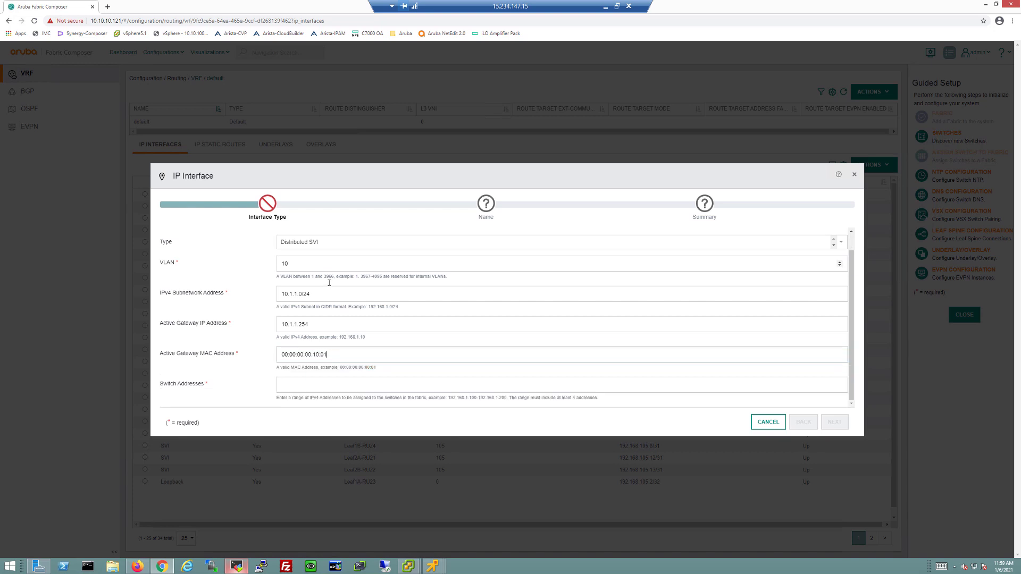
{"action": "left_click", "coordinate": [300, 383]}
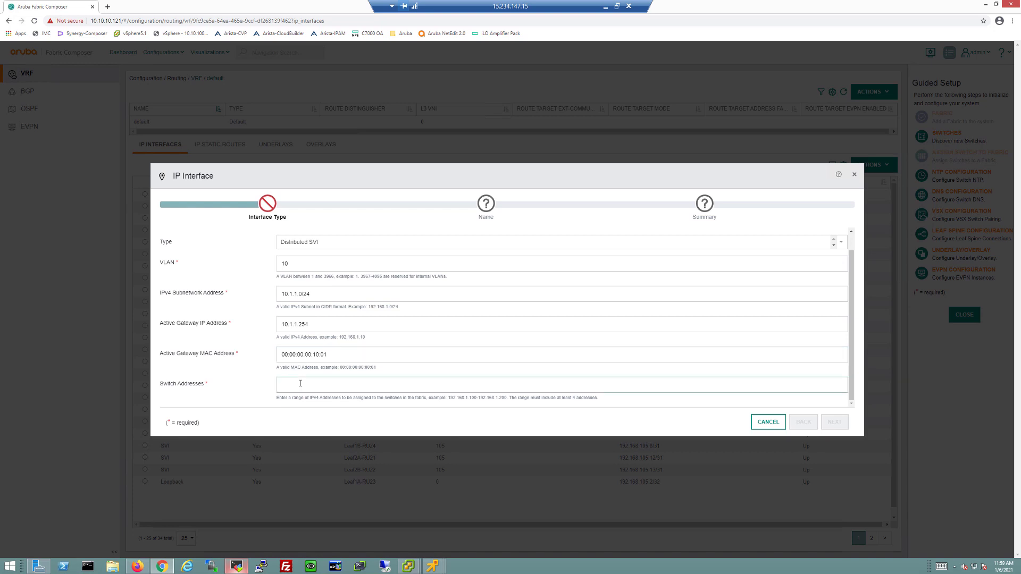
{"action": "type", "text": "10.1.1."}
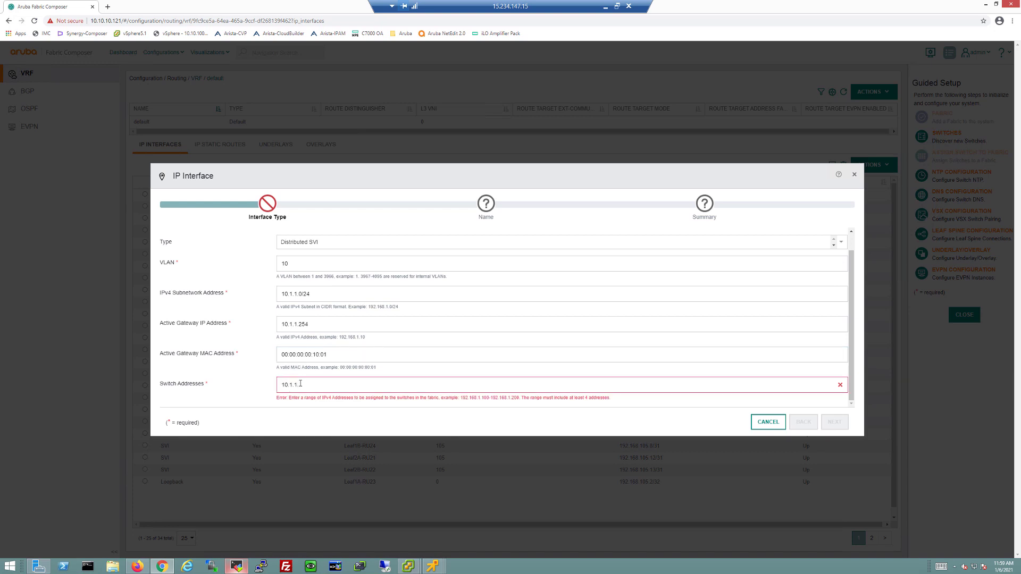
{"action": "type", "text": "220-22"}
{"action": "key", "text": "BackSpace"}
{"action": "type", "text": "40"}
{"action": "type", "text": "10.1.1."}
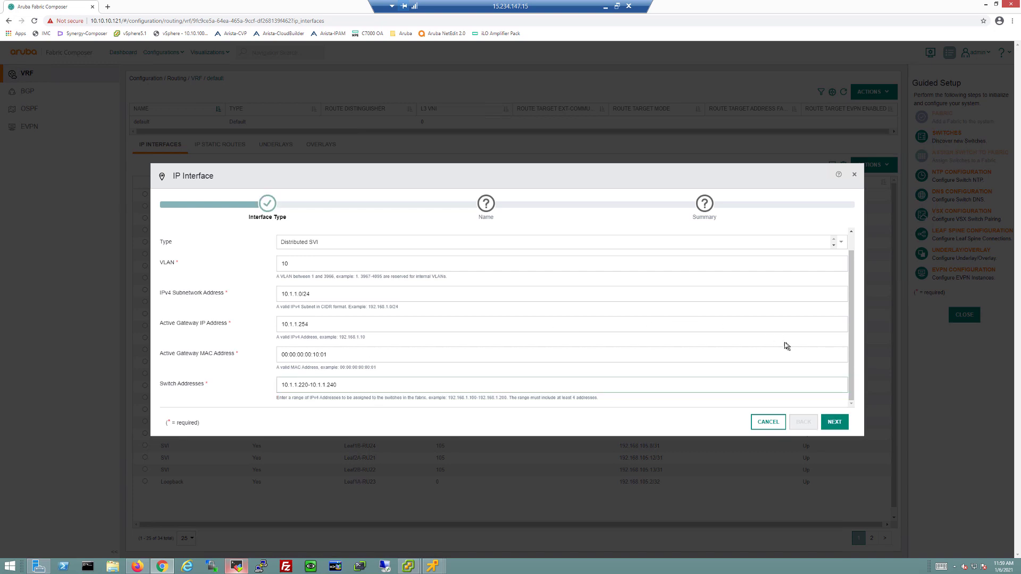
Name the interface VLAN10SVI, review the summary and apply it
{"action": "left_click", "coordinate": [834, 423]}
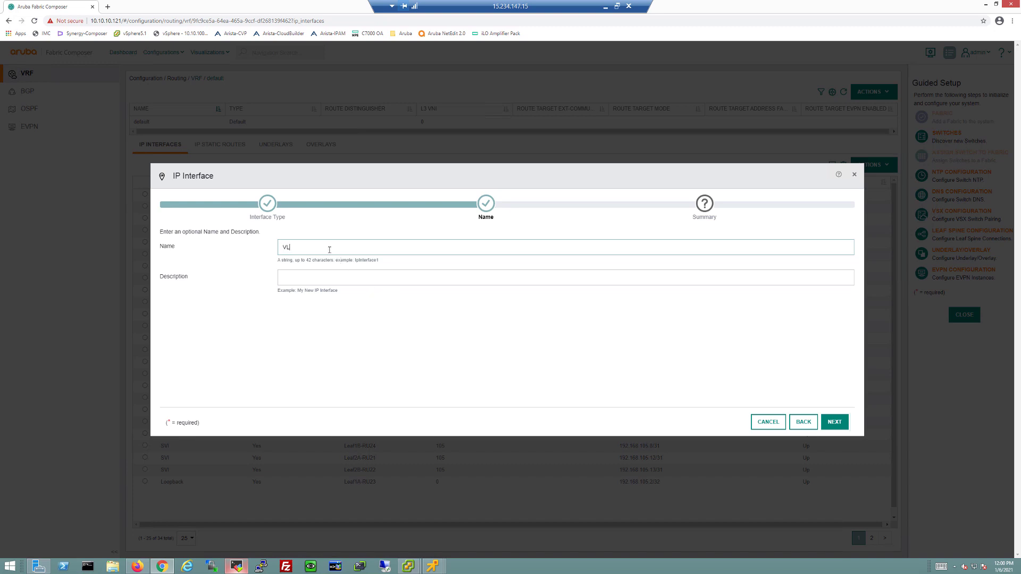
{"action": "type", "text": "VLAN10SVI"}
{"action": "left_click", "coordinate": [838, 424]}
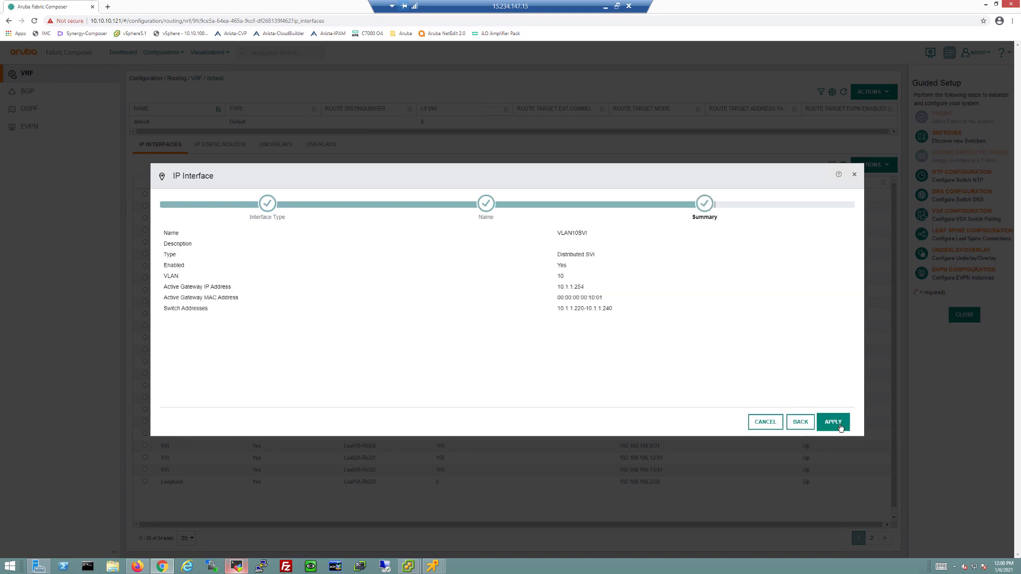
{"action": "left_click", "coordinate": [841, 428]}
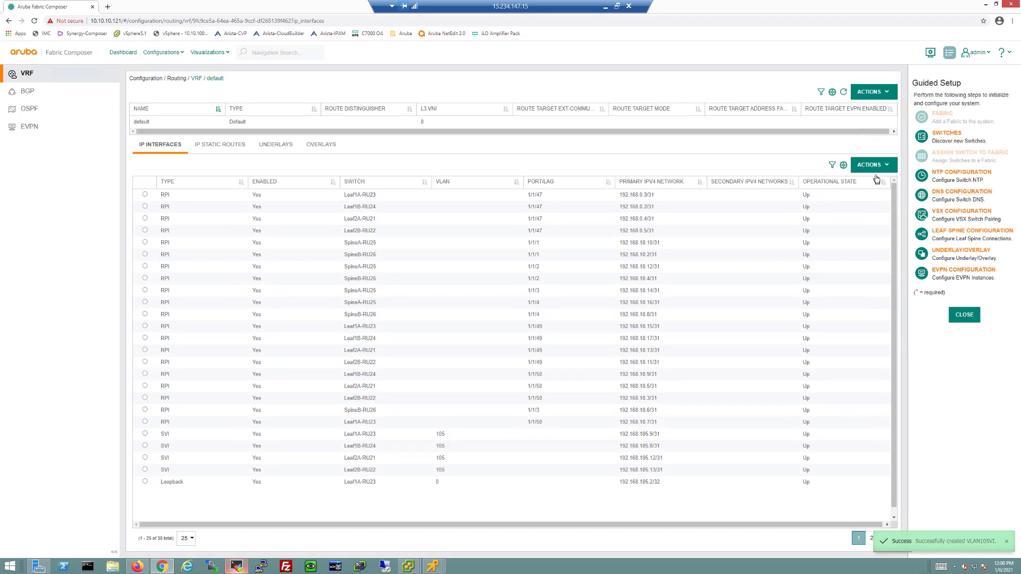
Start another Distributed SVI IP interface, this time on VLAN 20
{"action": "left_click", "coordinate": [875, 166]}
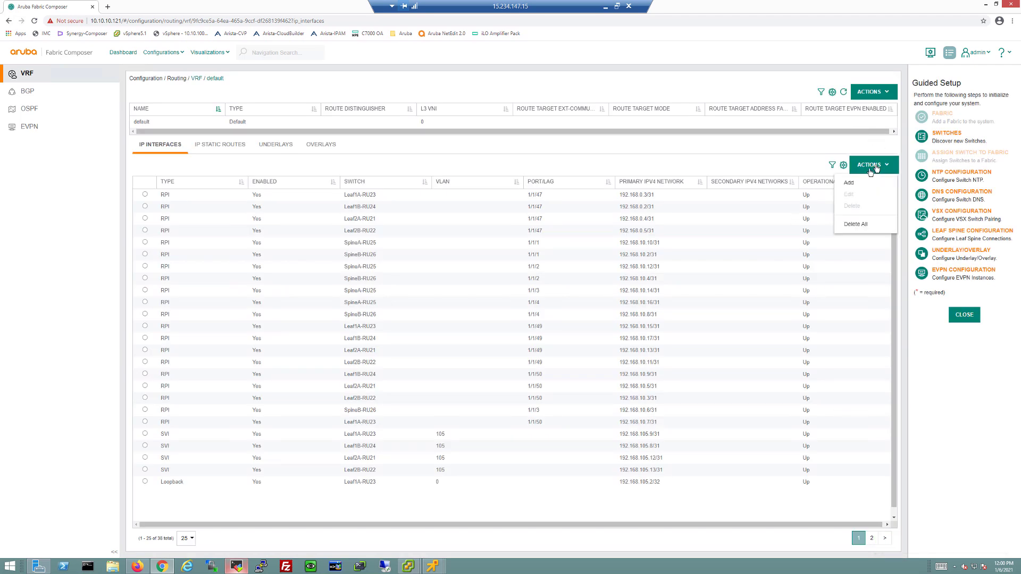
{"action": "left_click", "coordinate": [849, 183]}
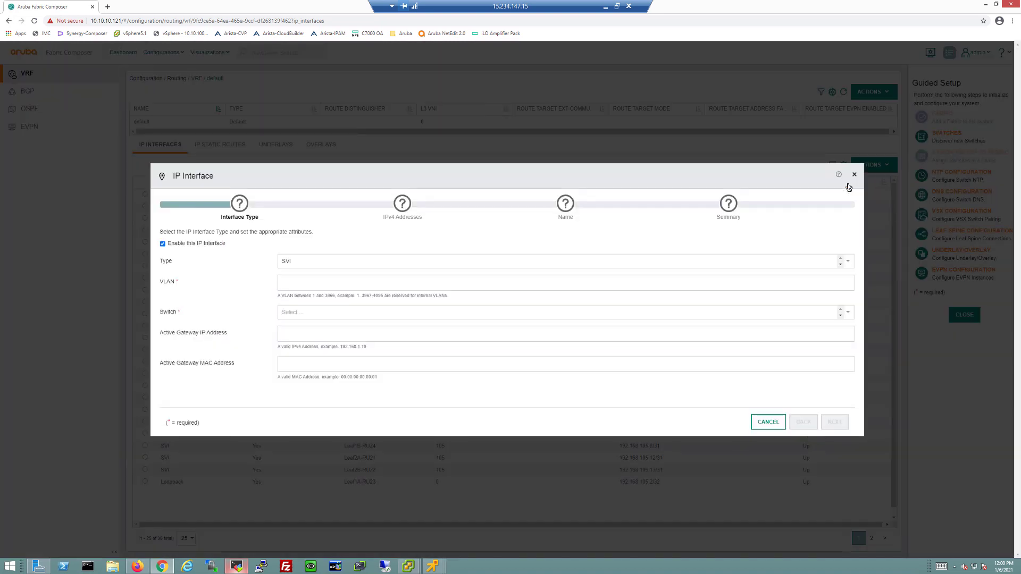
{"action": "left_click", "coordinate": [333, 262]}
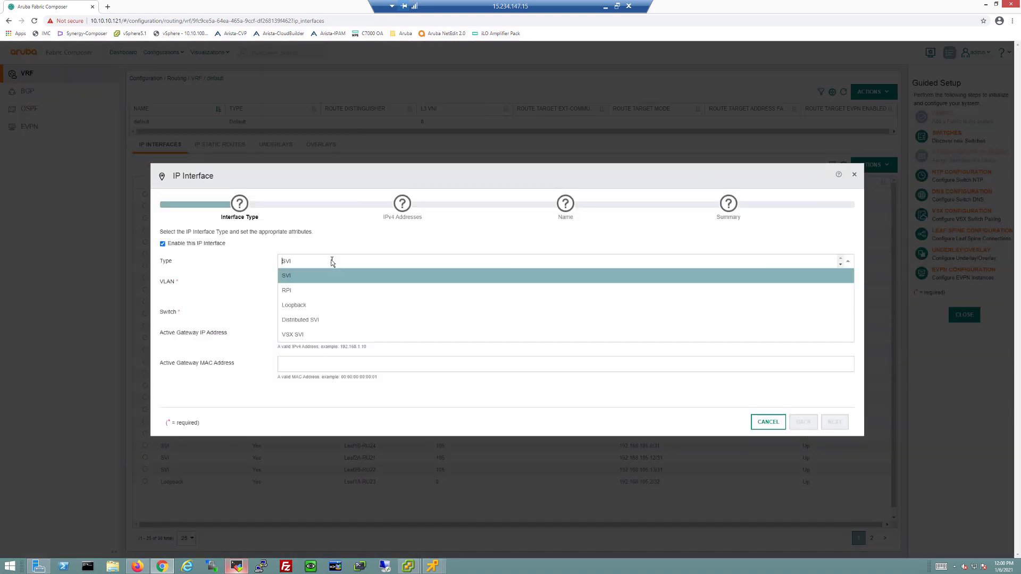
{"action": "left_click", "coordinate": [298, 324]}
{"action": "left_click", "coordinate": [296, 283]}
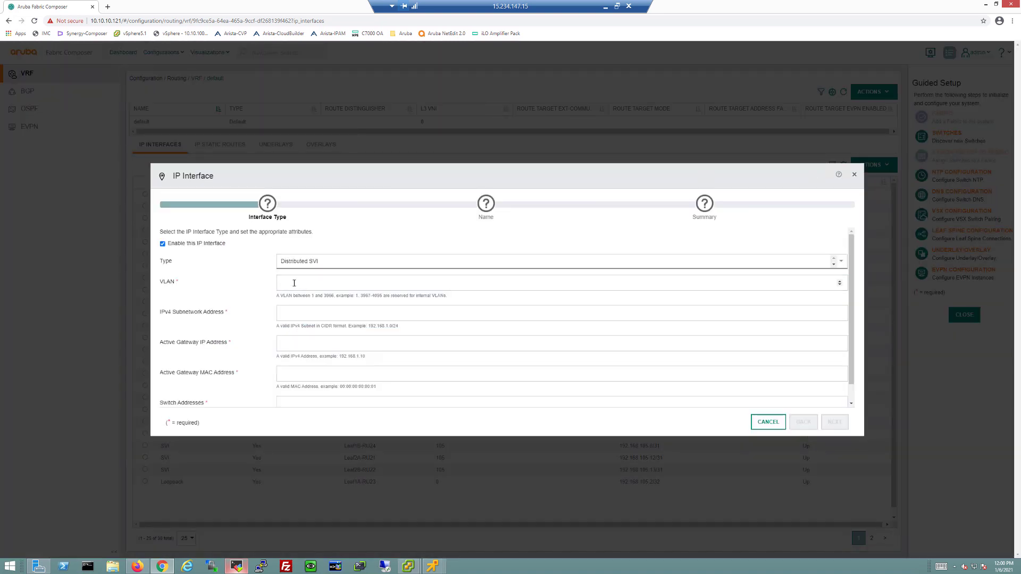
{"action": "type", "text": "20"}
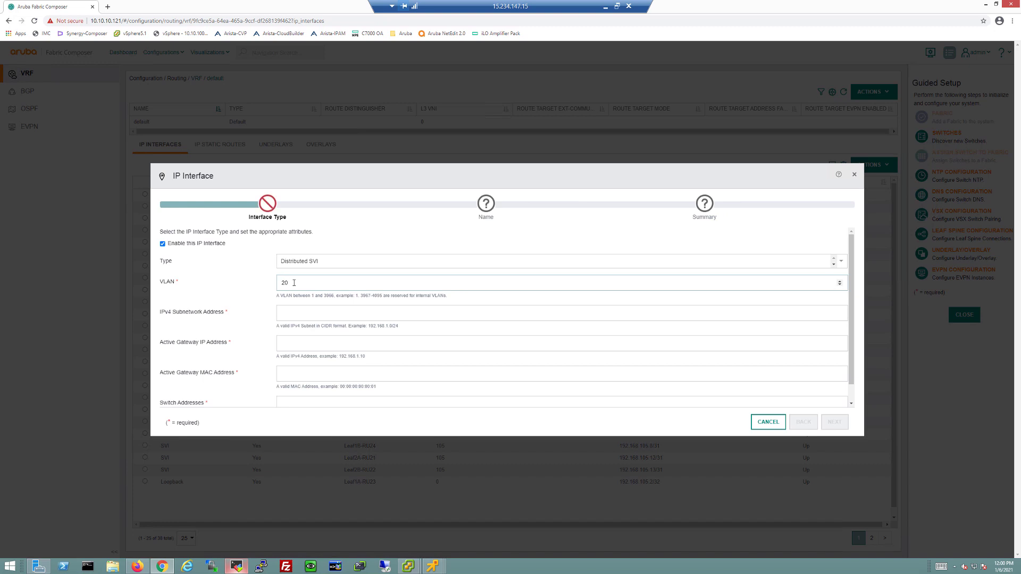
Enter subnet 20.1.1.0/24, gateway 20.1.1.254 and gateway MAC 00:00:00:00:20:01
{"action": "key", "text": "Tab"}
{"action": "type", "text": "20."}
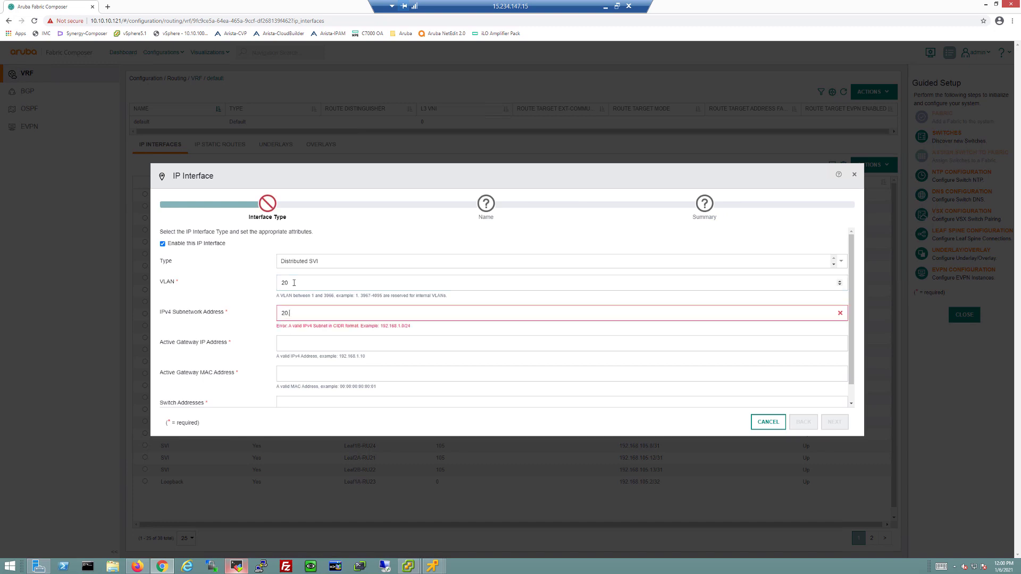
{"action": "type", "text": "1.1.0/24"}
{"action": "key", "text": "Tab"}
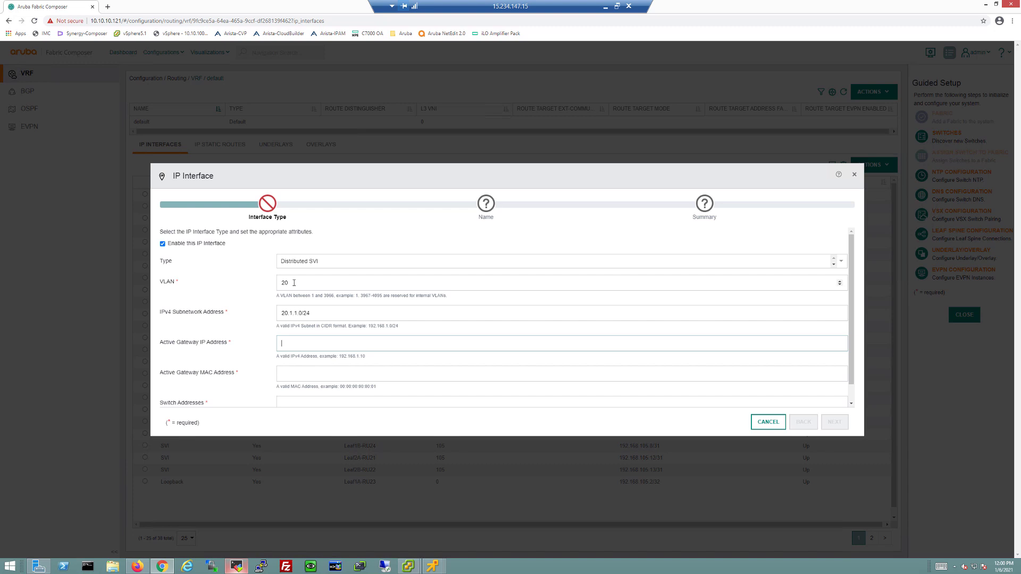
{"action": "type", "text": "20.1.1.254"}
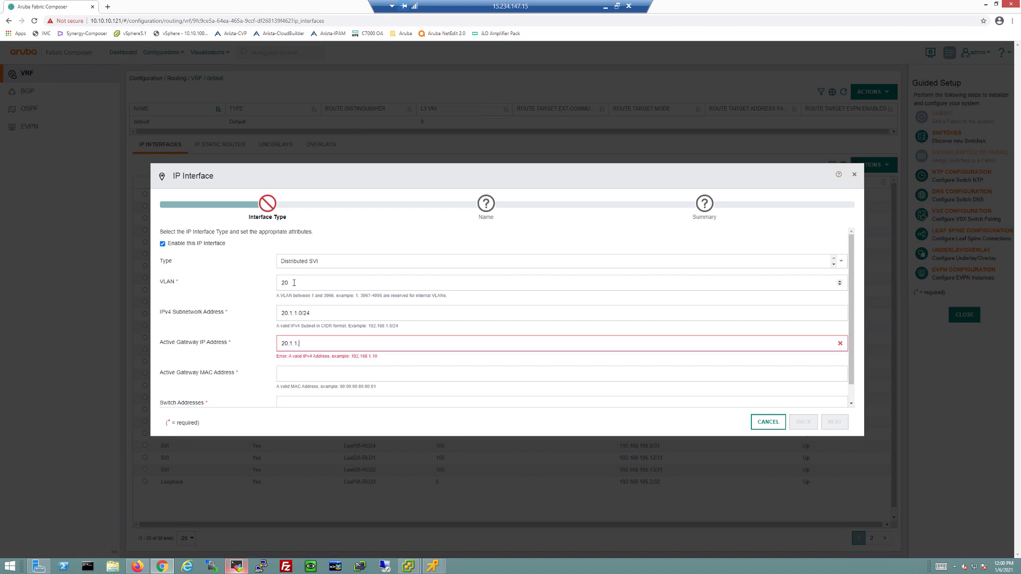
{"action": "key", "text": "Tab"}
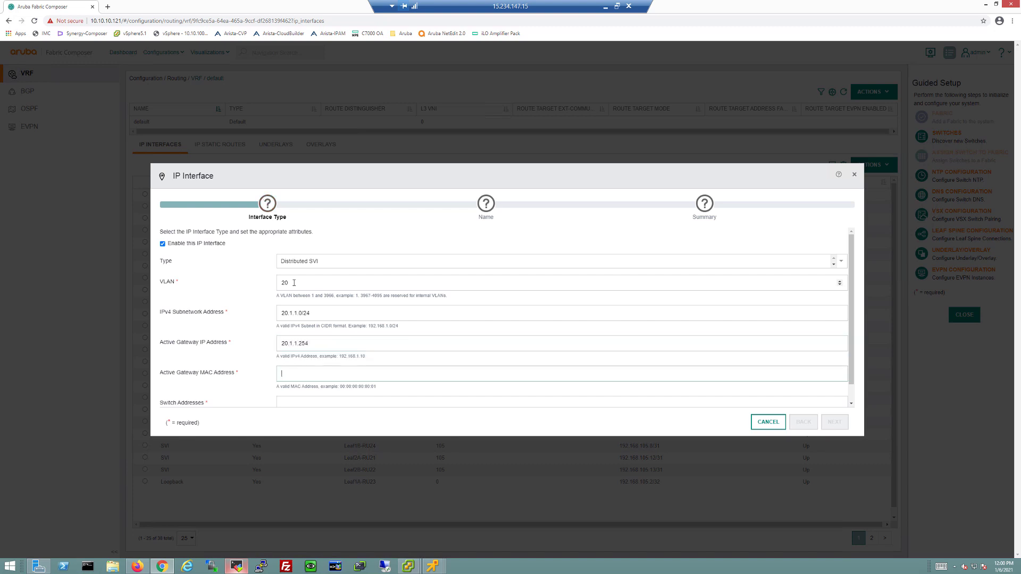
{"action": "type", "text": "00:00:00:2"}
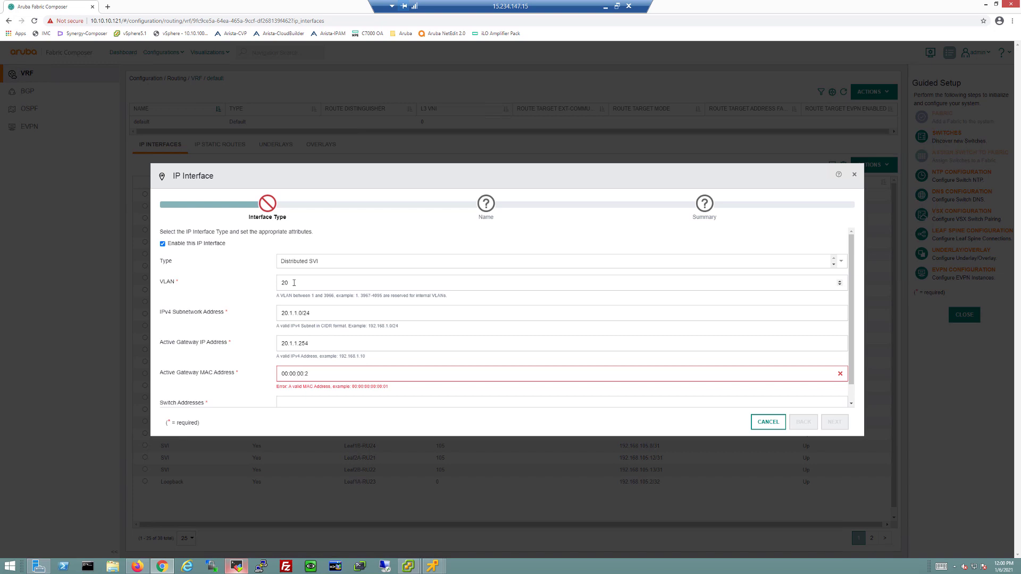
{"action": "type", "text": "0"}
{"action": "type", "text": "00:"}
Enter switch addresses 20.1.1.220-20.1.1.240
{"action": "scroll", "coordinate": [294, 287], "scroll_direction": "down", "scroll_amount": 1}
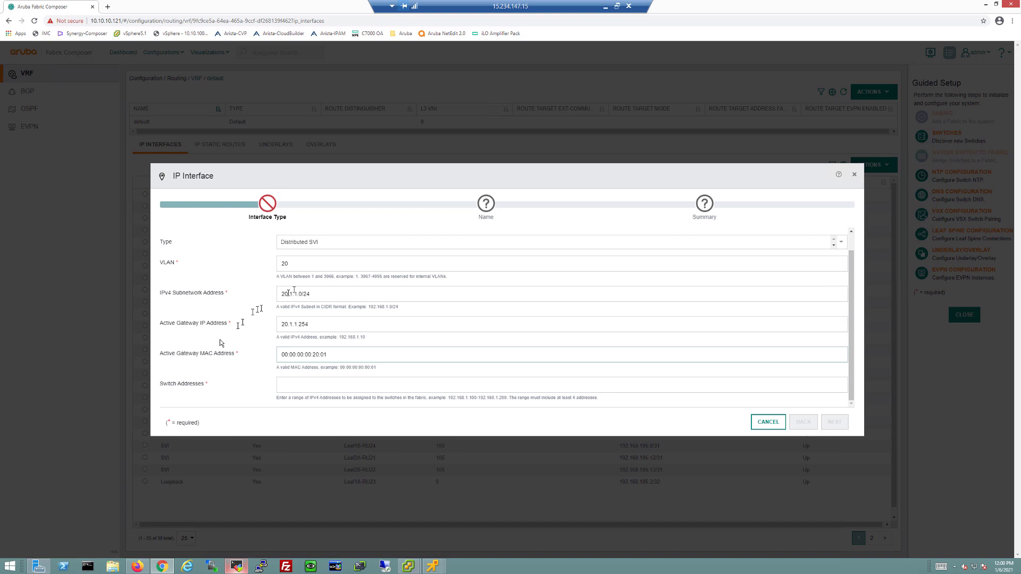
{"action": "left_click", "coordinate": [327, 383]}
{"action": "type", "text": "20.1.1.220"}
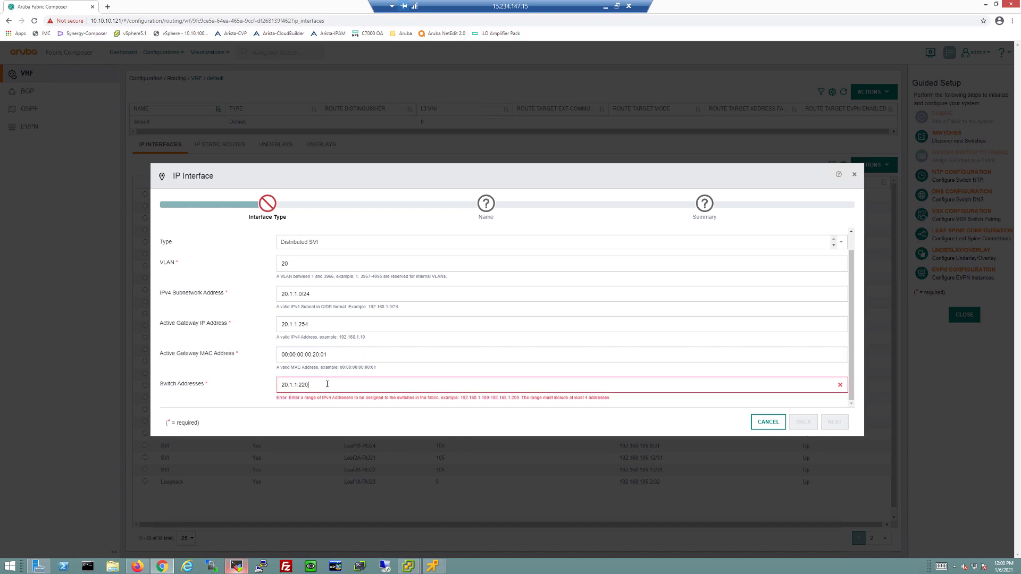
{"action": "type", "text": "-20.1.1.240"}
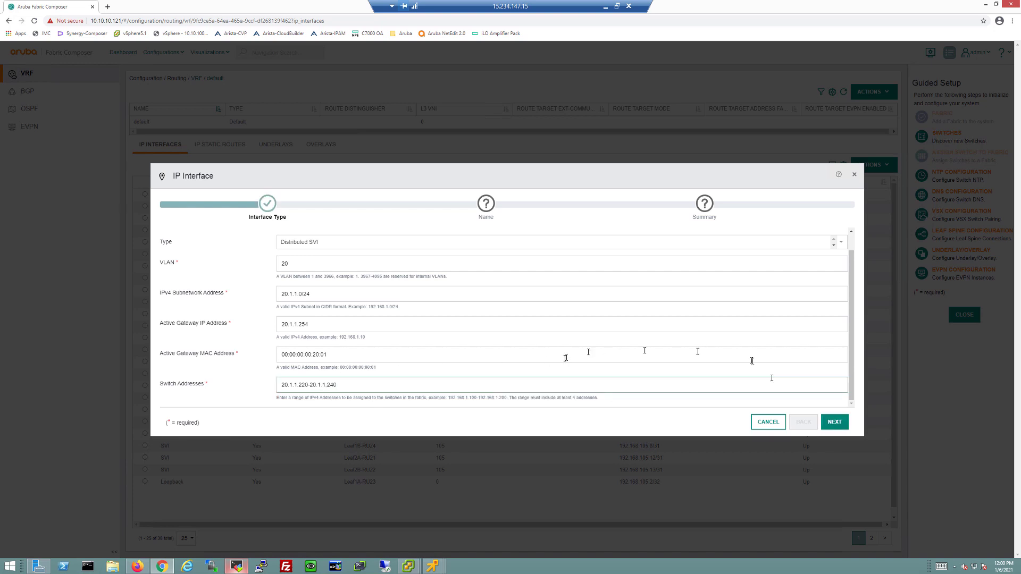
Name the second interface VLAN20SVI and apply it from the summary
{"action": "left_click", "coordinate": [836, 420]}
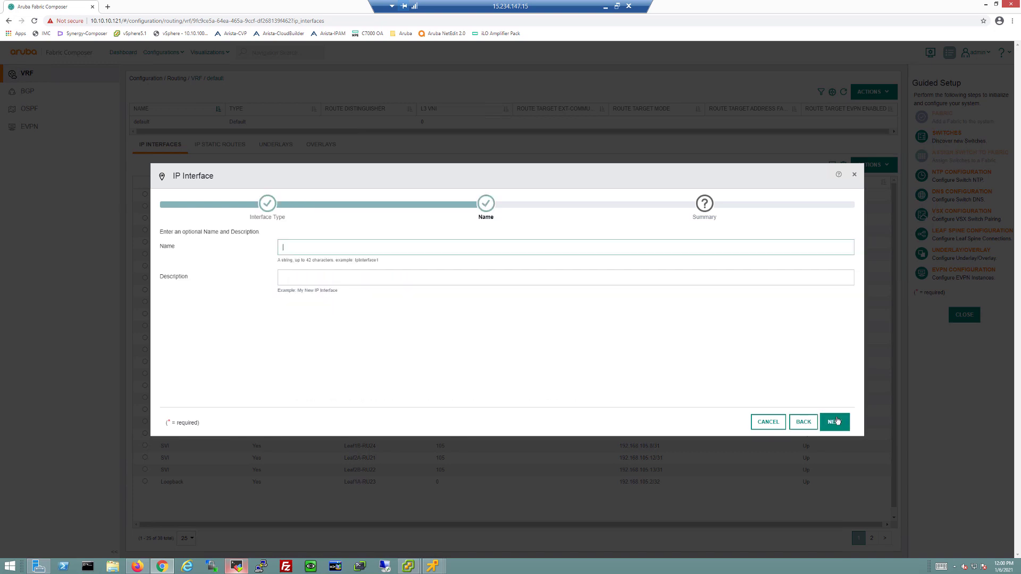
{"action": "left_click", "coordinate": [344, 249]}
{"action": "type", "text": "VLAN20SVI"}
{"action": "left_click", "coordinate": [835, 423]}
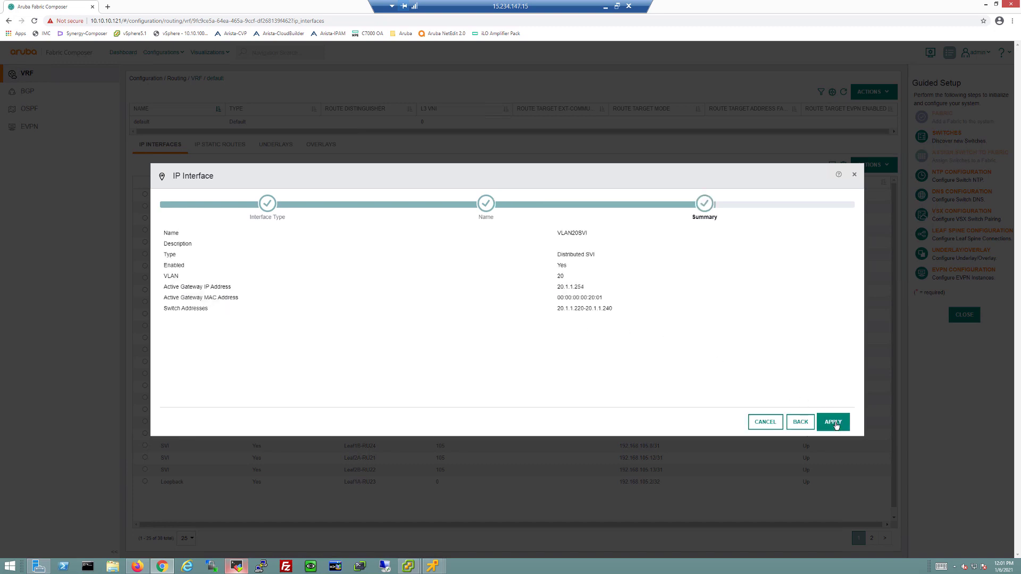
{"action": "left_click", "coordinate": [835, 423]}
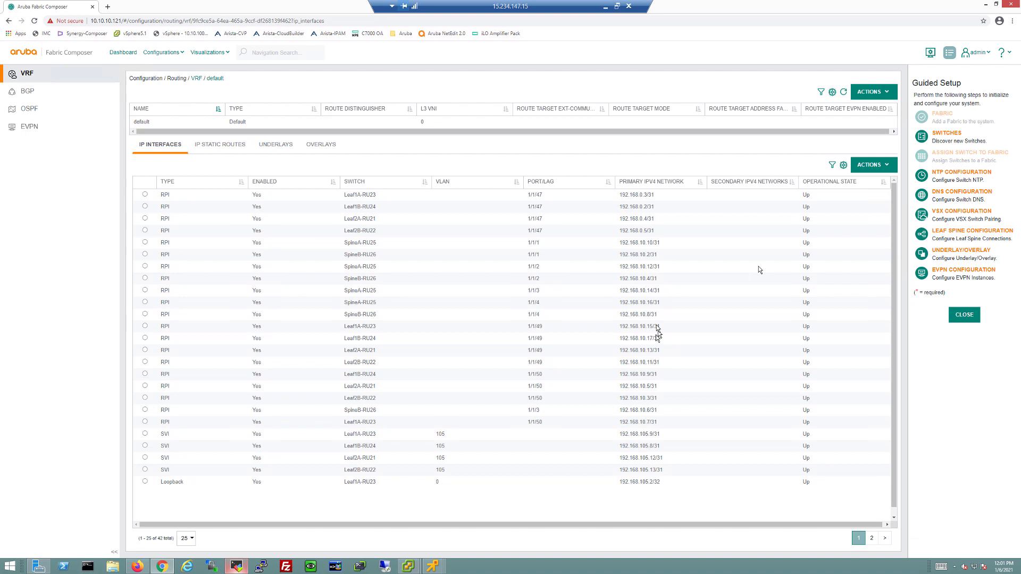
On Leaf2A-RU21, run 'sho int vlan 10' to confirm vlan10 at 10.1.1.221/24
{"action": "left_click", "coordinate": [230, 567]}
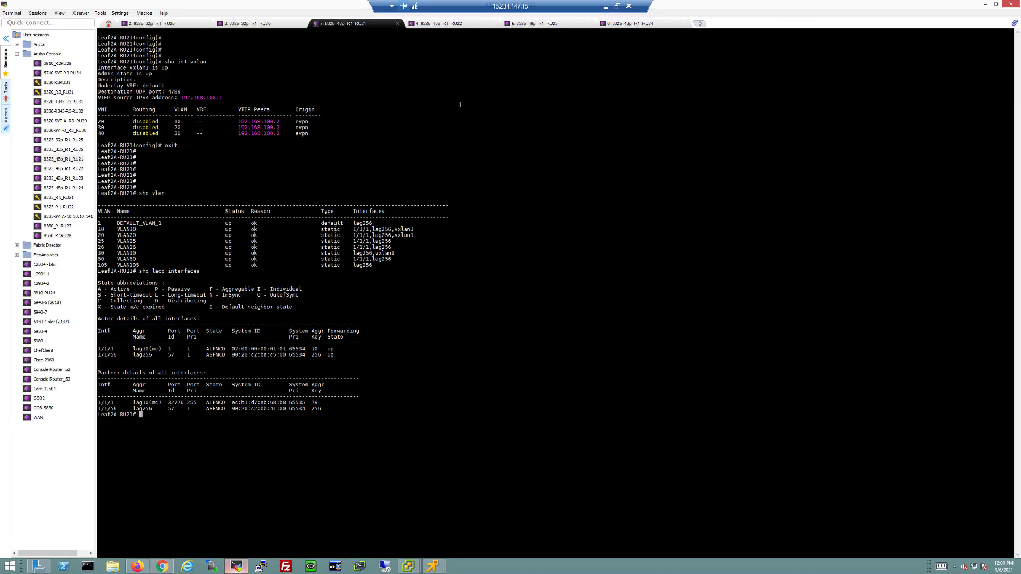
{"action": "key", "text": "Return"}
{"action": "key", "text": "Return"}
{"action": "key", "text": "Return"}
{"action": "key", "text": "Return"}
{"action": "key", "text": "Return"}
{"action": "type", "text": "sho i"}
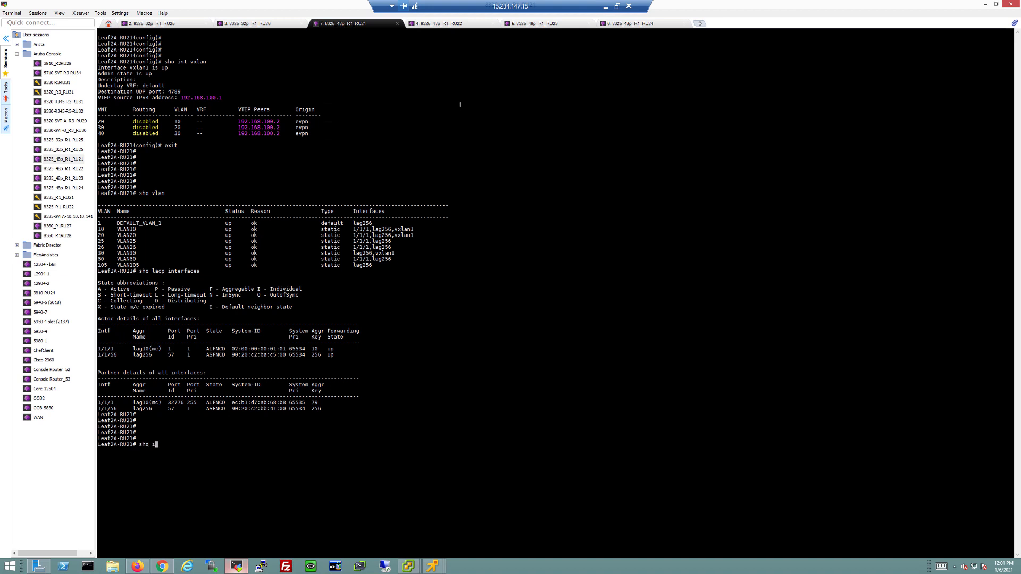
{"action": "type", "text": "nt vl;an"}
{"action": "key", "text": "BackSpace"}
{"action": "key", "text": "BackSpace"}
{"action": "key", "text": "BackSpace"}
{"action": "key", "text": "BackSpace"}
{"action": "type", "text": "an 10"}
{"action": "key", "text": "Return"}
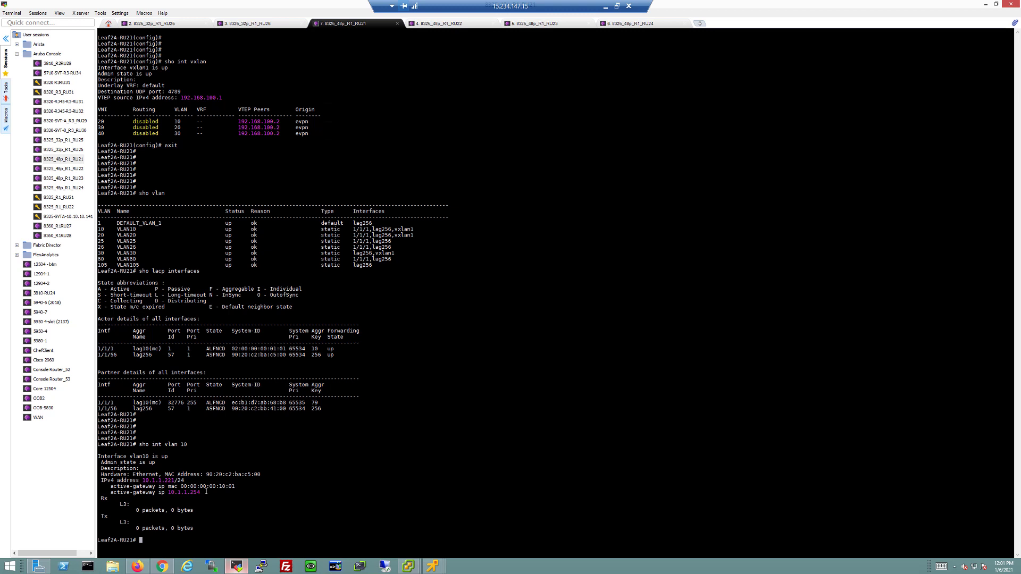
Run 'sho int vlan 20' to confirm vlan20 at 20.1.1.221/24, then minimize the terminal
{"action": "key", "text": "Up"}
{"action": "triple_click", "coordinate": [175, 478]}
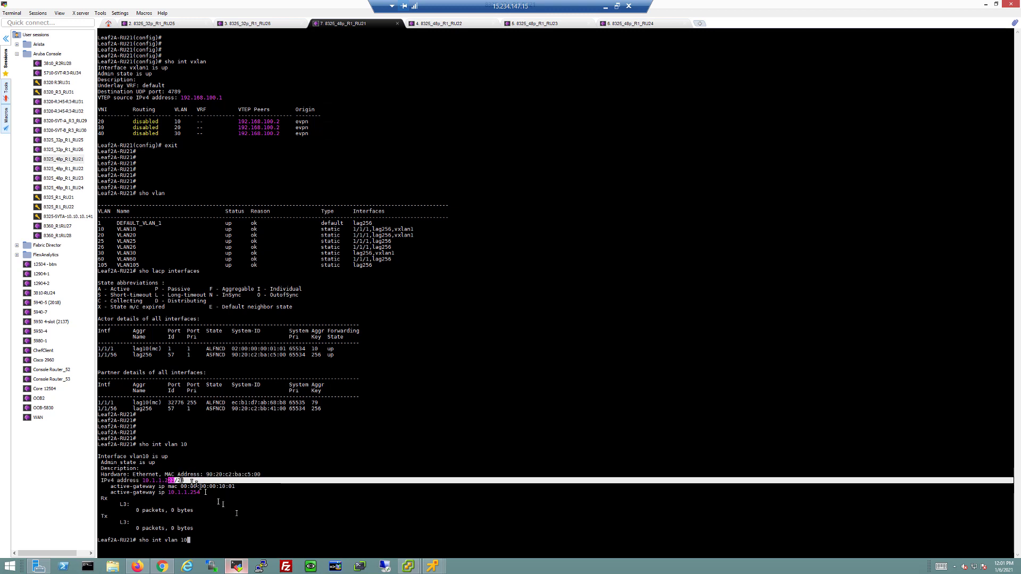
{"action": "key", "text": "BackSpace"}
{"action": "key", "text": "BackSpace"}
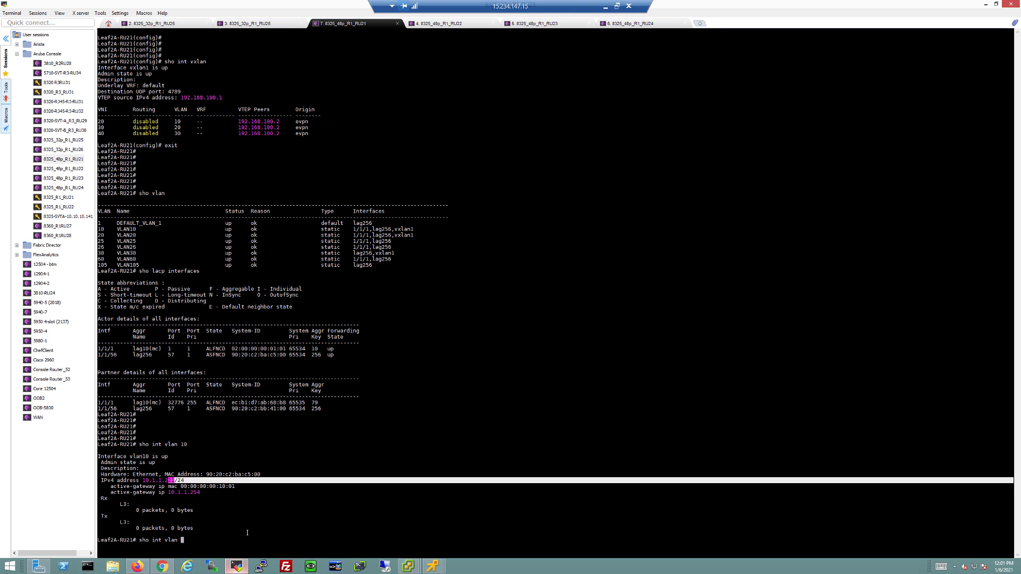
{"action": "type", "text": "20"}
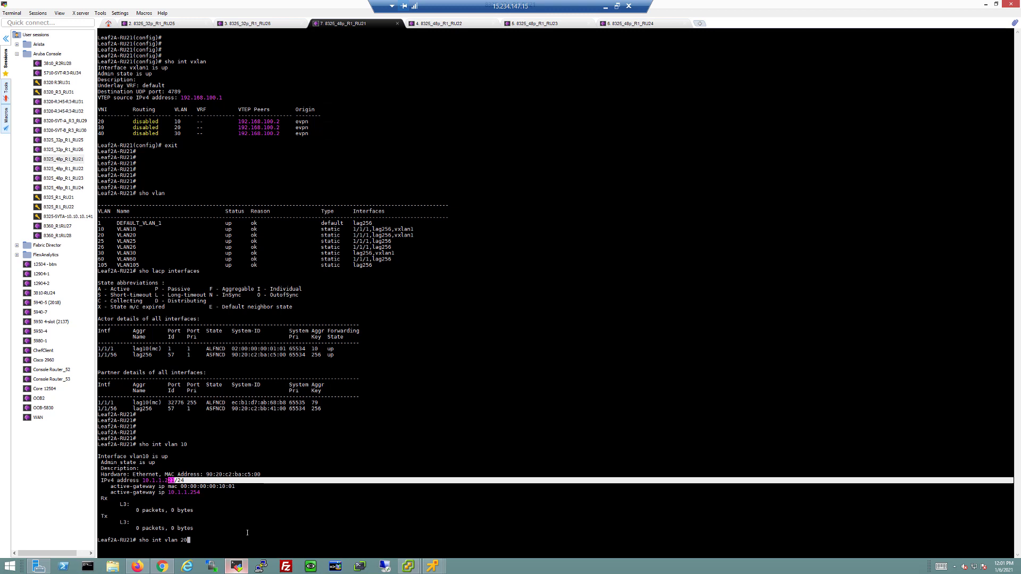
{"action": "key", "text": "Return"}
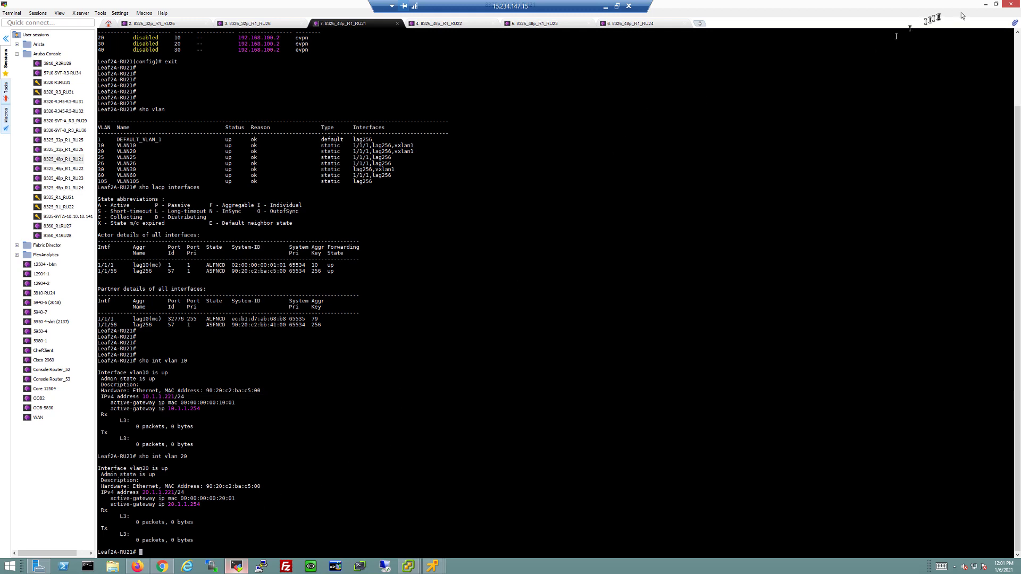
{"action": "left_click", "coordinate": [983, 5]}
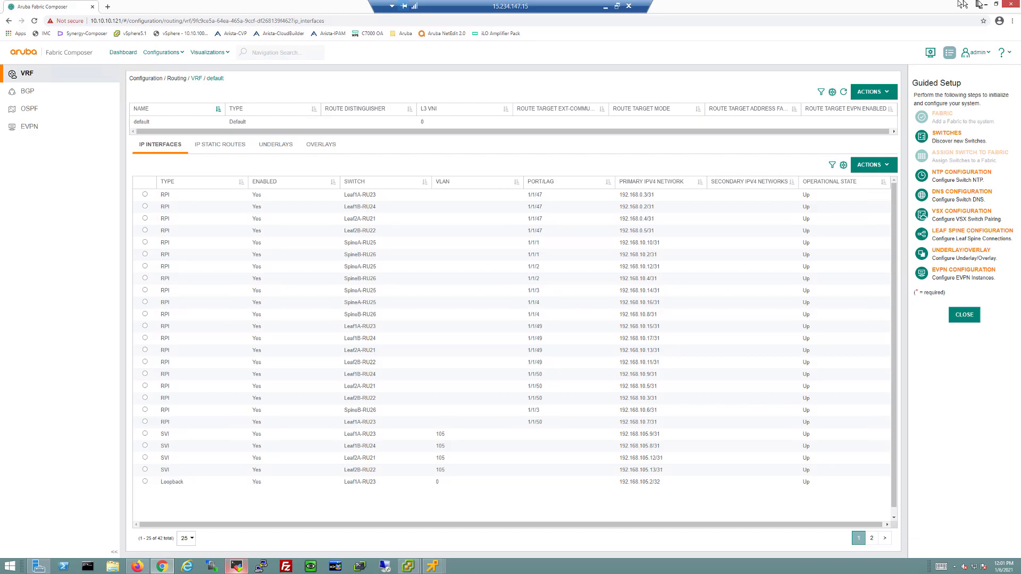
Reveal and wake the four VM consoles, focusing the VLAN 10 server
{"action": "left_click", "coordinate": [984, 4]}
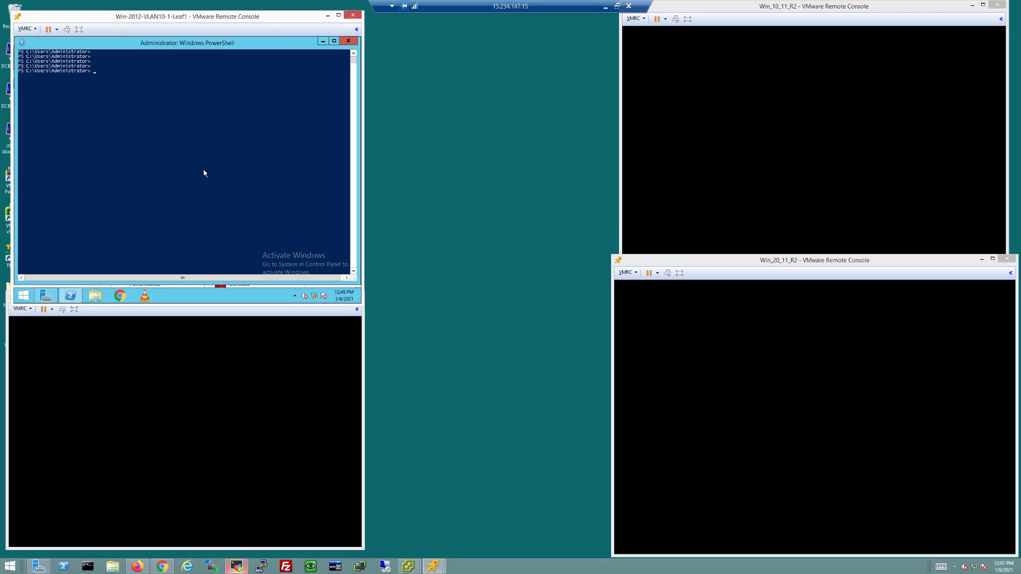
{"action": "left_click", "coordinate": [203, 171]}
{"action": "left_click", "coordinate": [160, 444]}
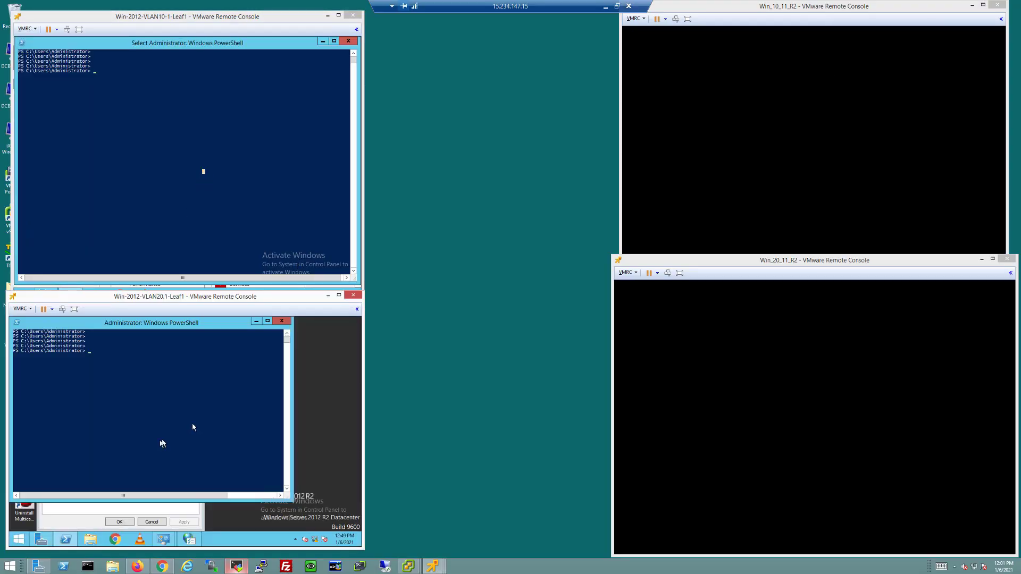
{"action": "left_click", "coordinate": [725, 143]}
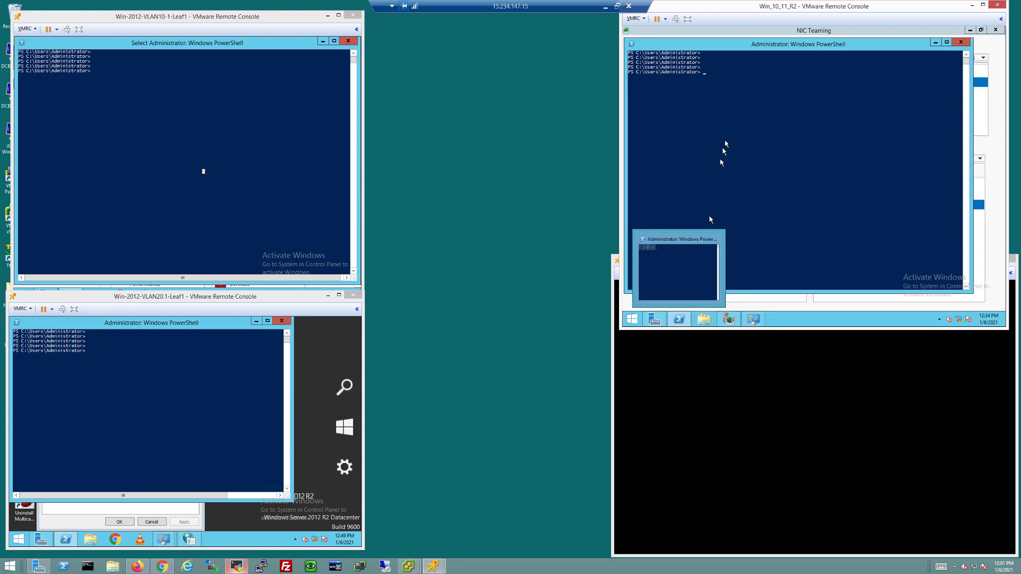
{"action": "left_click", "coordinate": [741, 404]}
{"action": "left_click", "coordinate": [217, 126]}
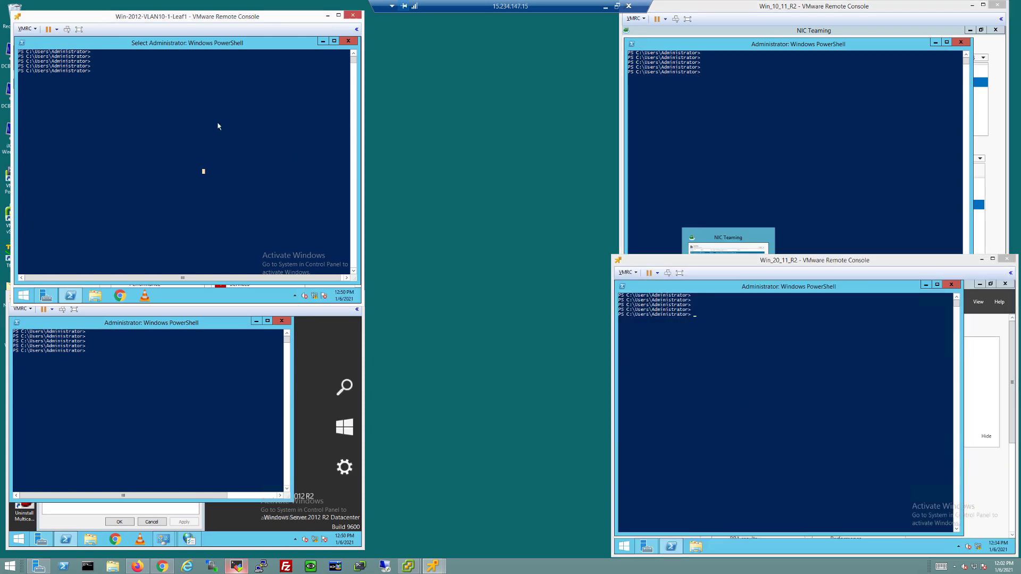
On the VLAN 10 server, check ipconfig and ping gateway 10.1.1.254
{"action": "type", "text": "ipconfig"}
{"action": "key", "text": "Return"}
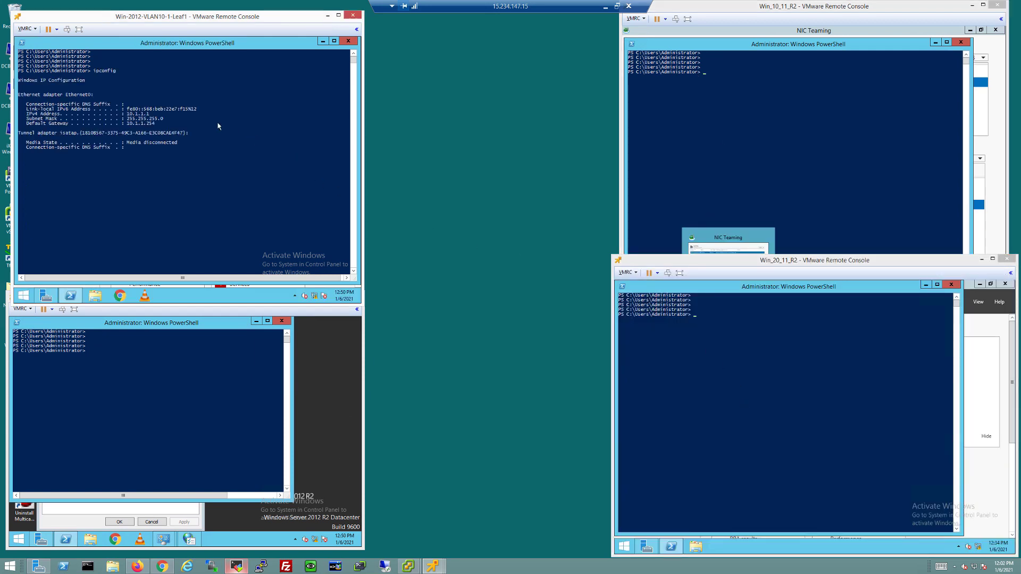
{"action": "type", "text": "ping 10.1.1.254"}
{"action": "key", "text": "Return"}
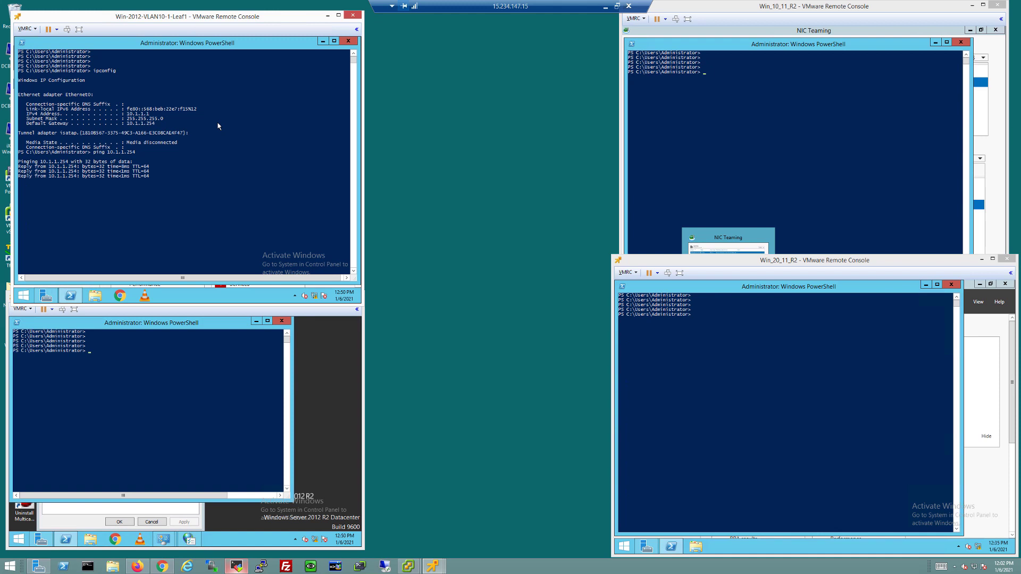
{"action": "key", "text": "ctrl+c"}
Ping host 10.1.1.11 and cross-VLAN host 20.1.1.1 successfully
{"action": "key", "text": "Up"}
{"action": "key", "text": "BackSpace"}
{"action": "key", "text": "BackSpace"}
{"action": "key", "text": "BackSpace"}
{"action": "type", "text": "11"}
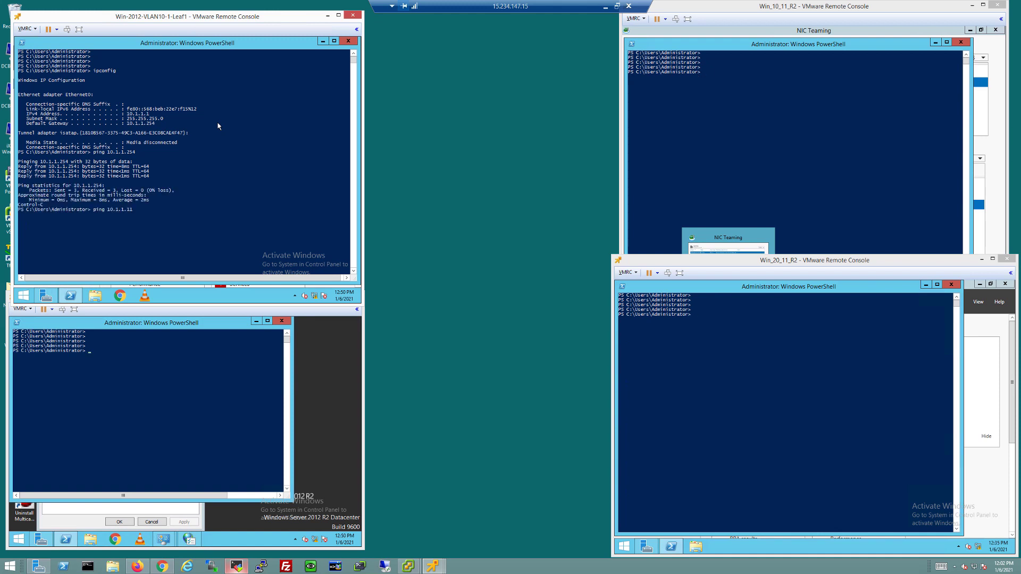
{"action": "key", "text": "Return"}
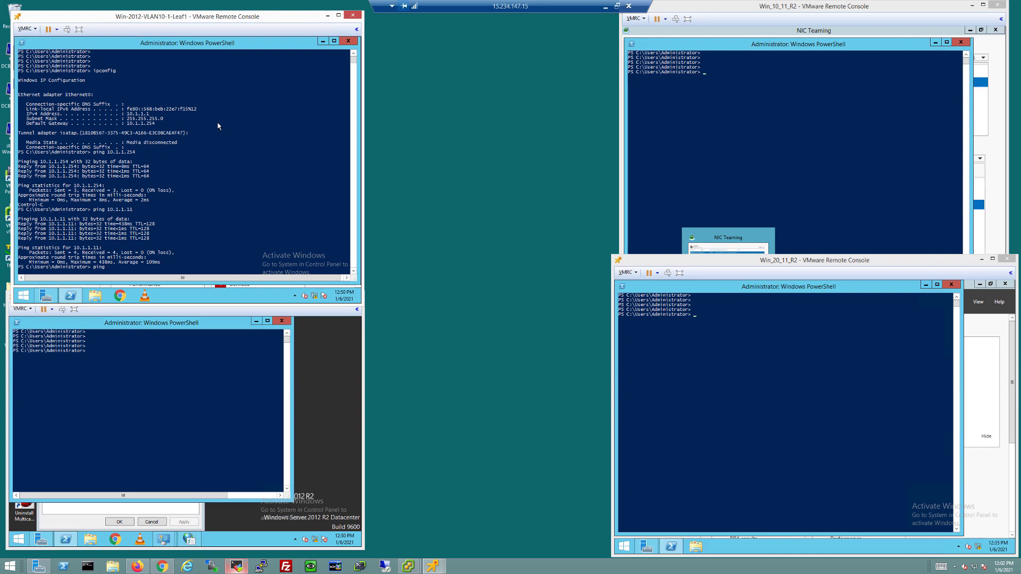
{"action": "type", "text": "1.1."}
{"action": "key", "text": "Return"}
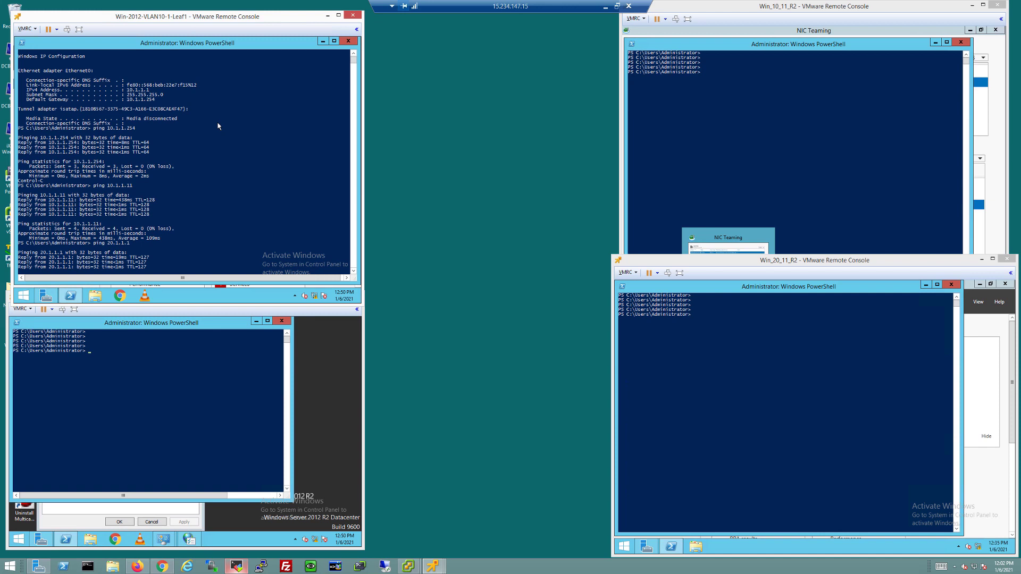
{"action": "left_click", "coordinate": [143, 375]}
On the VLAN 20 server, check ipconfig and ping gateway 20.1.1.254
{"action": "key", "text": "Return"}
{"action": "key", "text": "Return"}
{"action": "key", "text": "Return"}
{"action": "key", "text": "Return"}
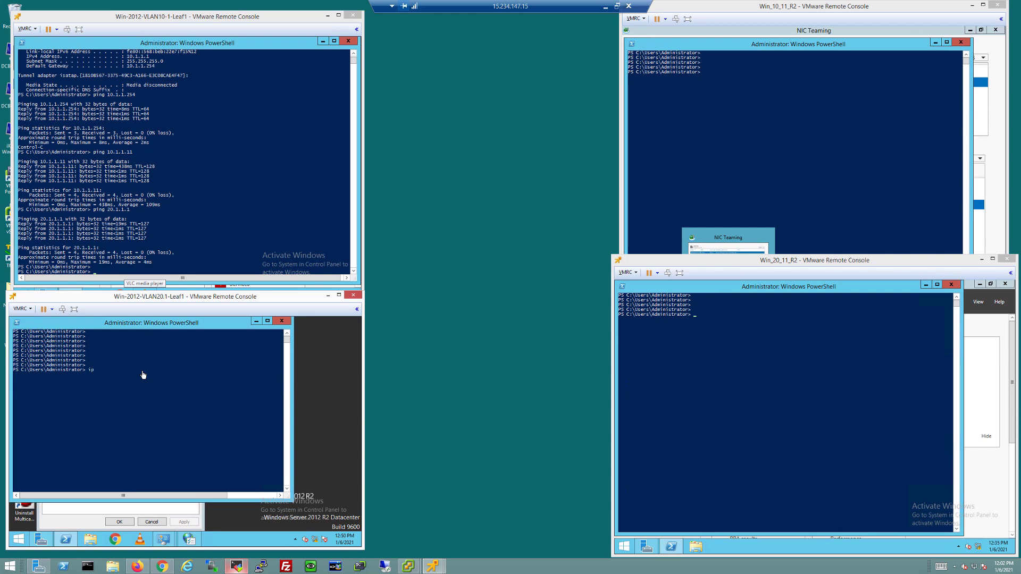
{"action": "type", "text": "ipconfig"}
{"action": "key", "text": "Return"}
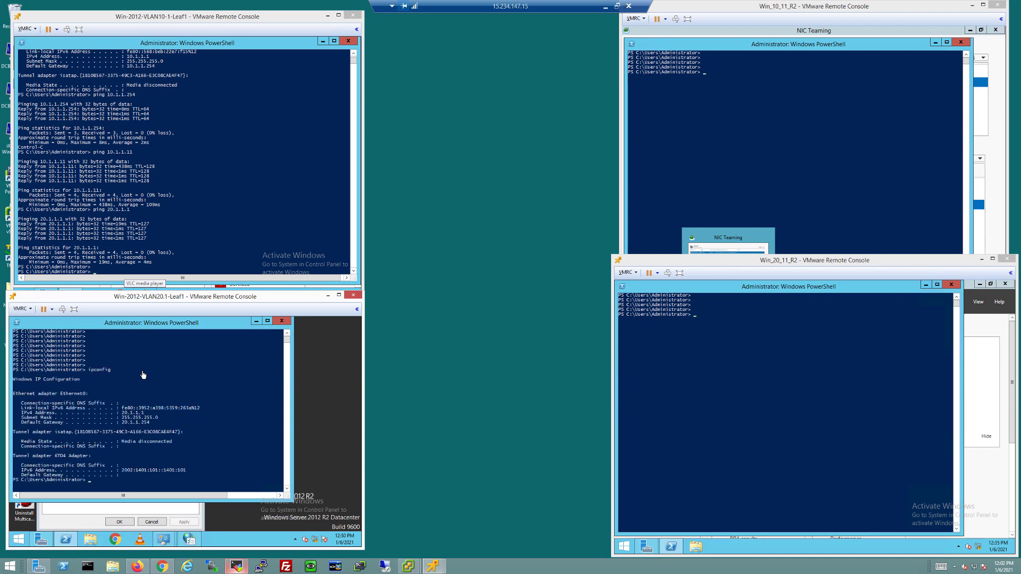
{"action": "type", "text": "ping 20.1.1.254"}
{"action": "key", "text": "Return"}
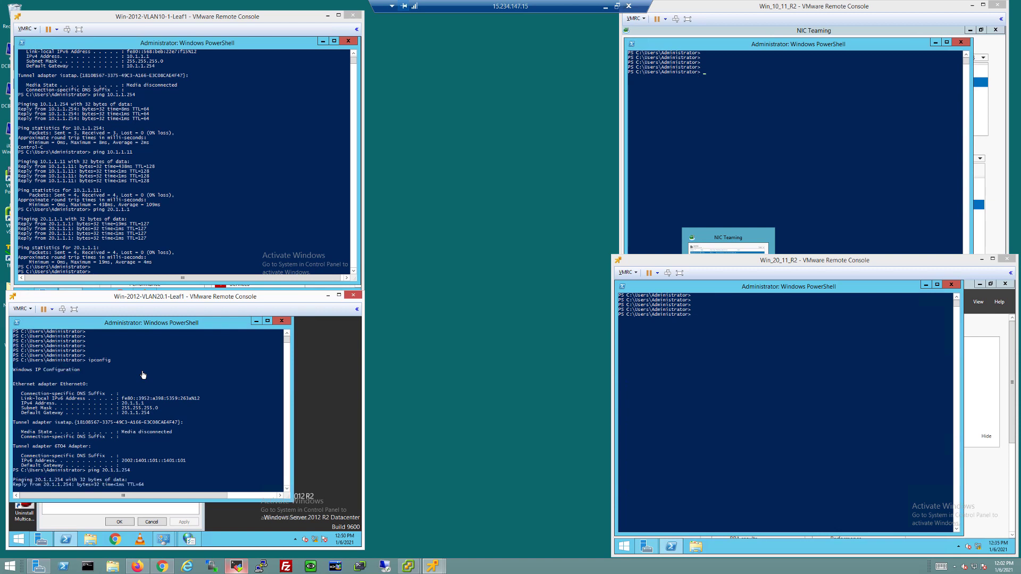
Ping host 20.1.1.11 successfully
{"action": "key", "text": "ctrl+c"}
{"action": "key", "text": "Up"}
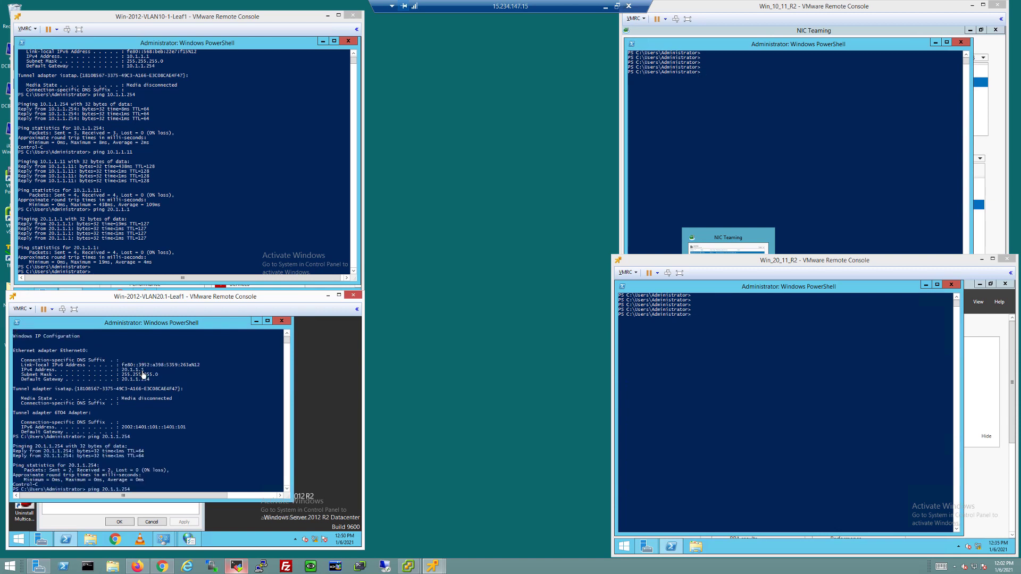
{"action": "type", "text": "11"}
{"action": "key", "text": "Return"}
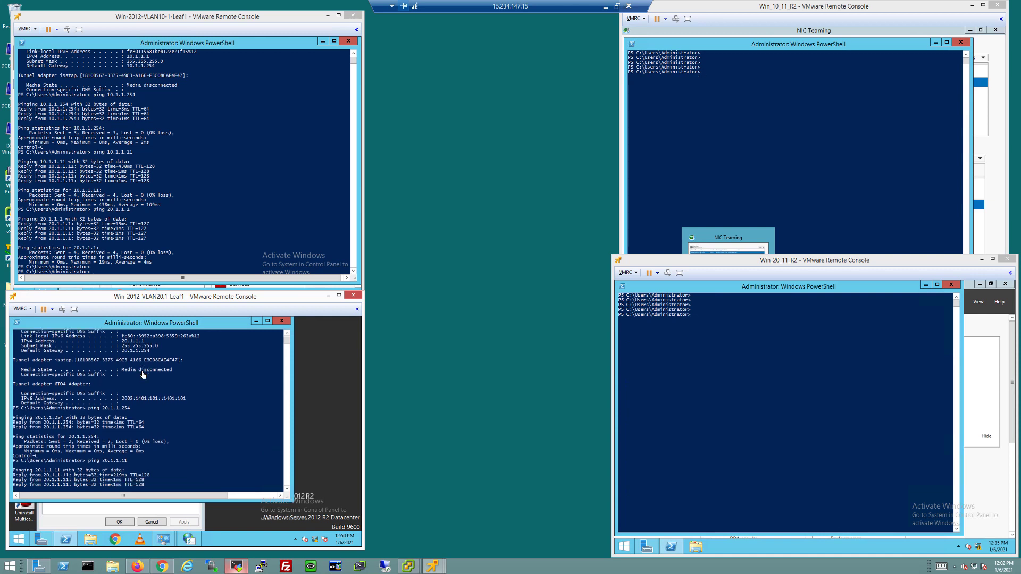
Ping cross-VLAN host 10.1.1.11 successfully, then return to the Fabric Composer browser
{"action": "key", "text": "ctrl+c"}
{"action": "key", "text": "Up"}
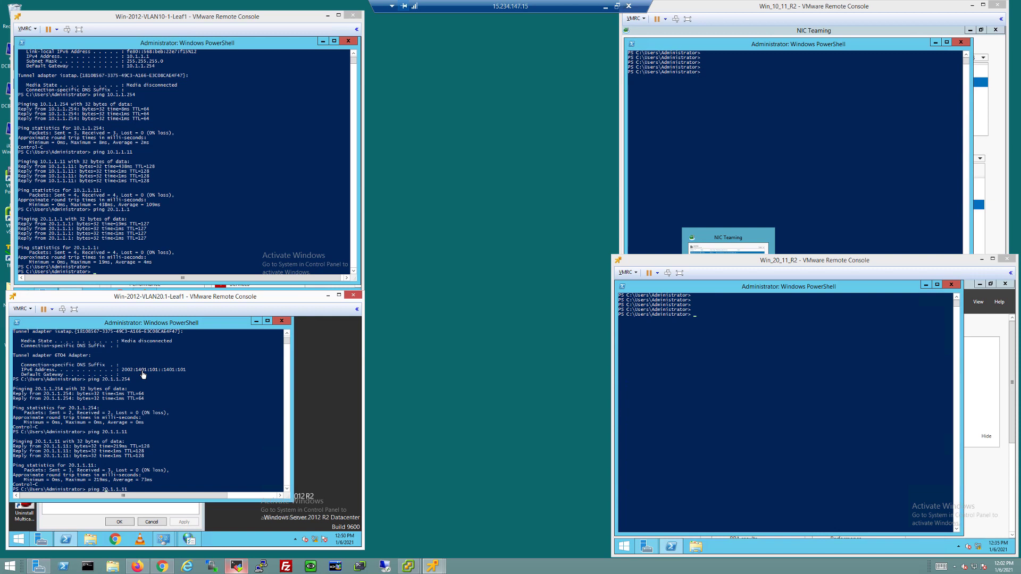
{"action": "key", "text": "BackSpace"}
{"action": "type", "text": "1"}
{"action": "key", "text": "Return"}
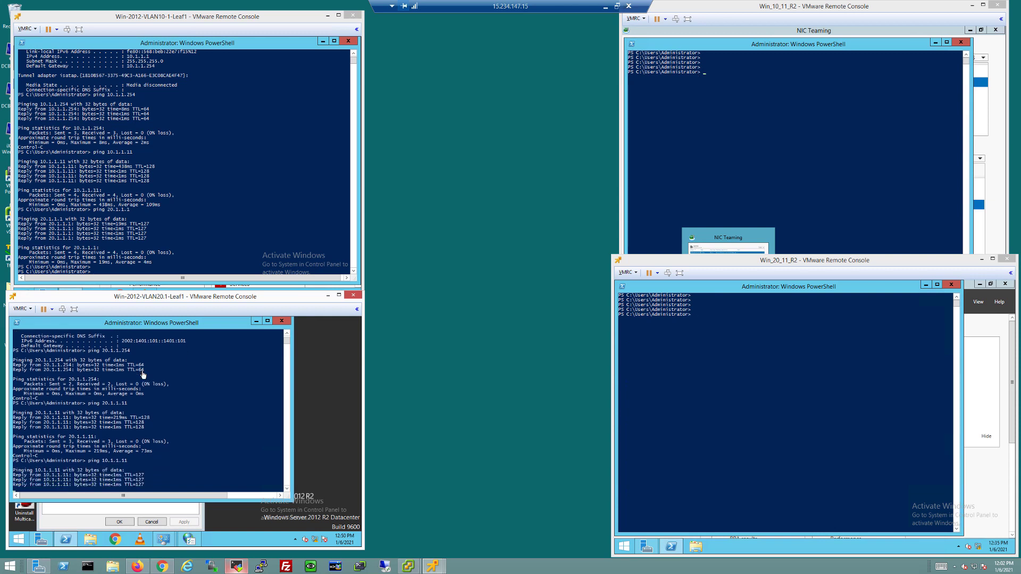
{"action": "key", "text": "Return"}
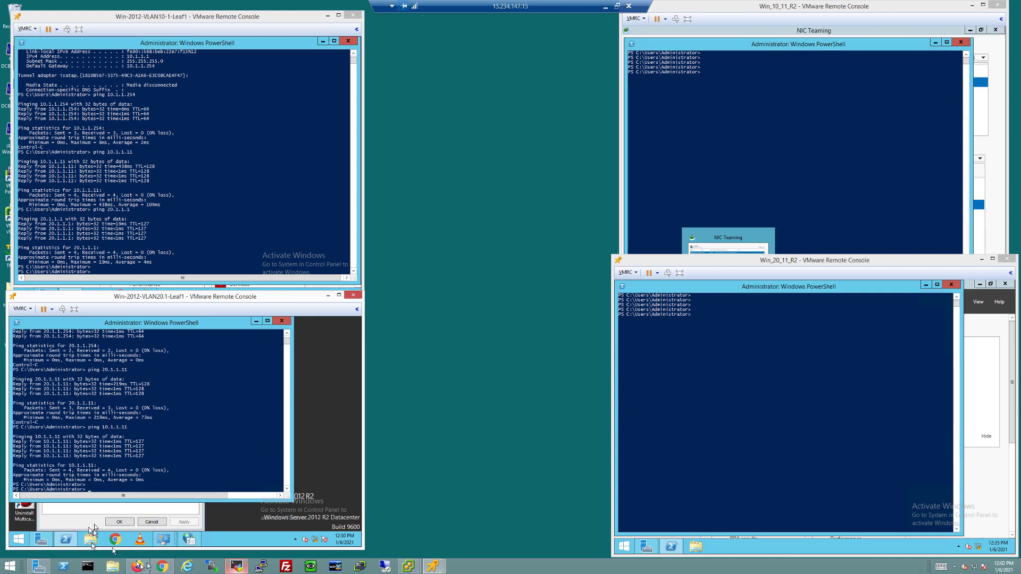
{"action": "left_click", "coordinate": [168, 572]}
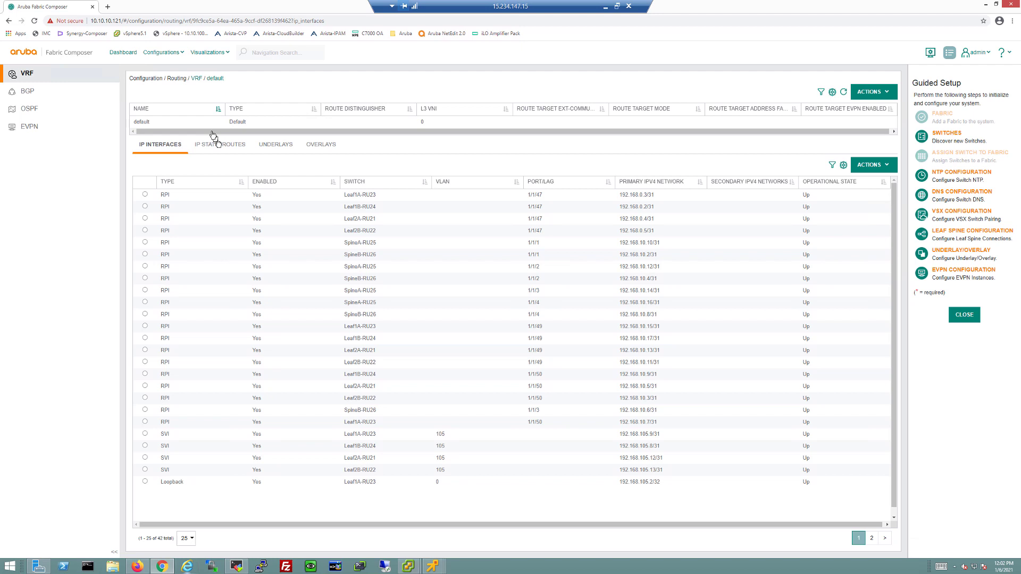
Go to the Dashboard, then open Visualizations > Hosts for fabric TME_Lab
{"action": "left_click", "coordinate": [123, 56]}
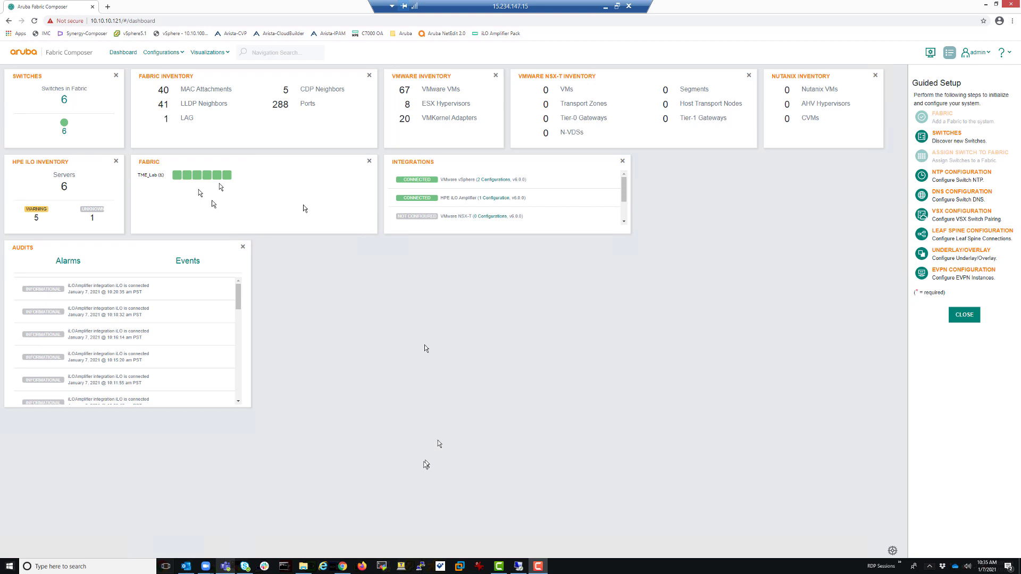
{"action": "left_click", "coordinate": [212, 58]}
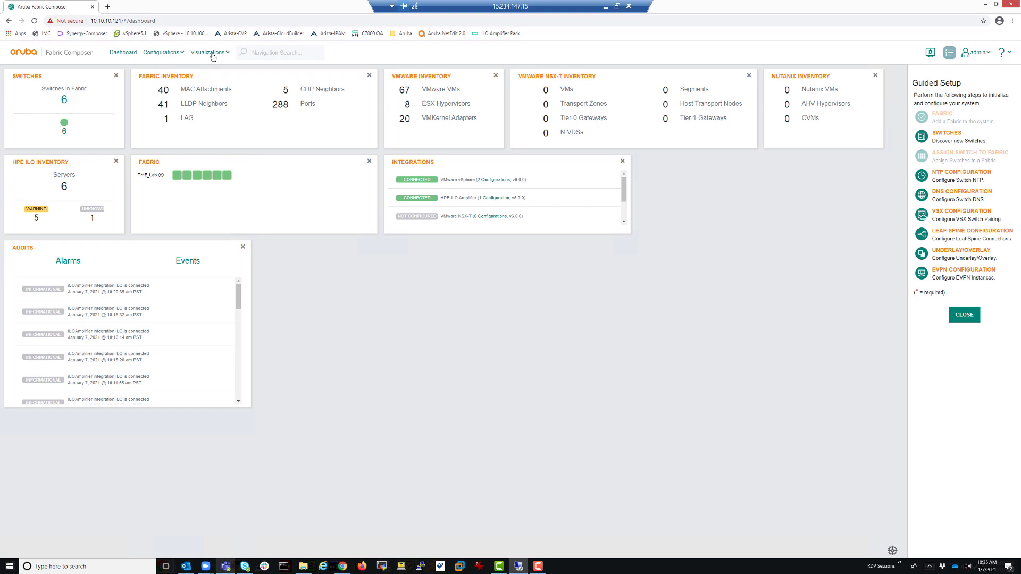
{"action": "left_click", "coordinate": [213, 53]}
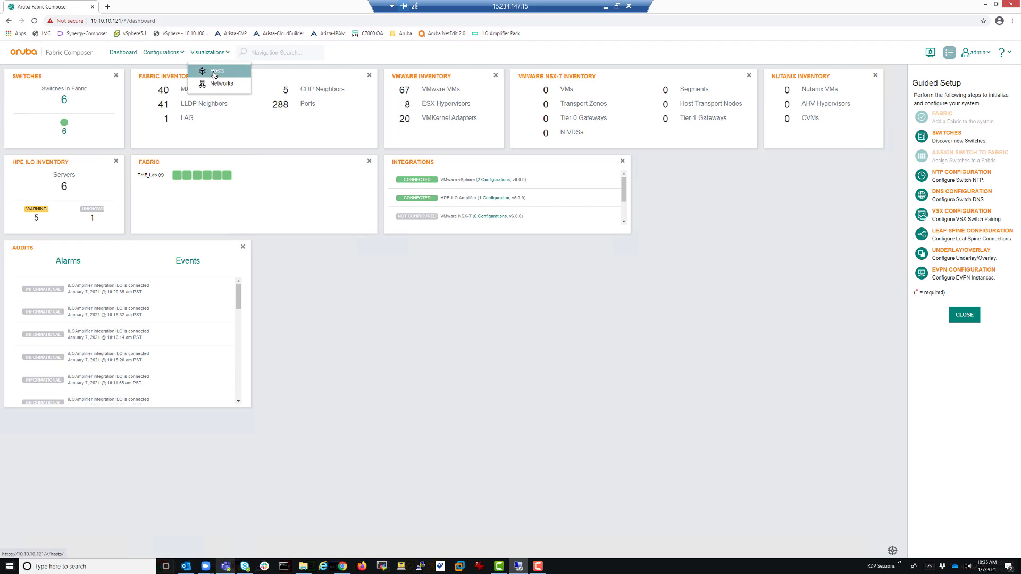
{"action": "left_click", "coordinate": [215, 75]}
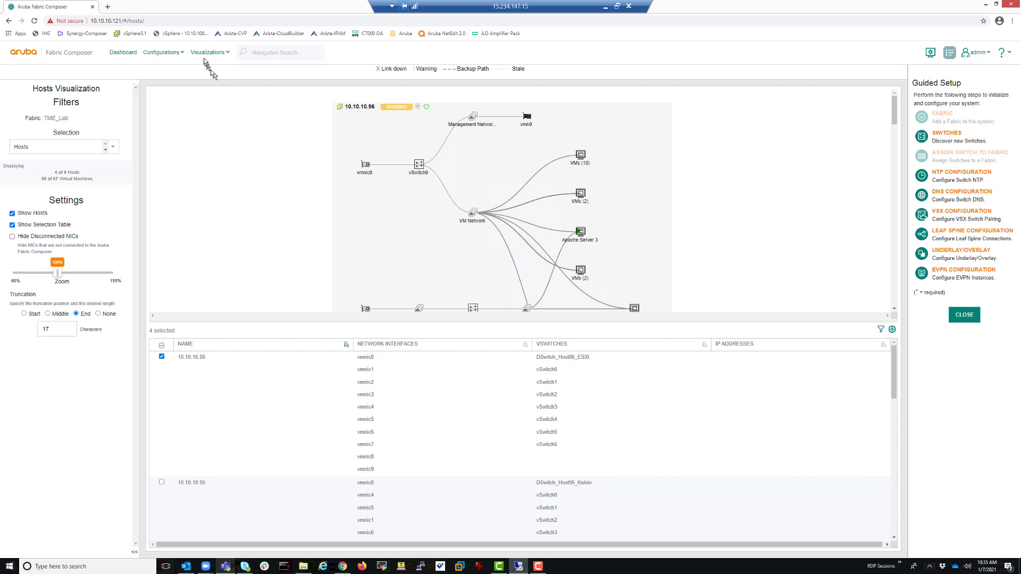
Select all 9 hosts and drag the splitter down to enlarge the diagram
{"action": "left_click", "coordinate": [161, 346]}
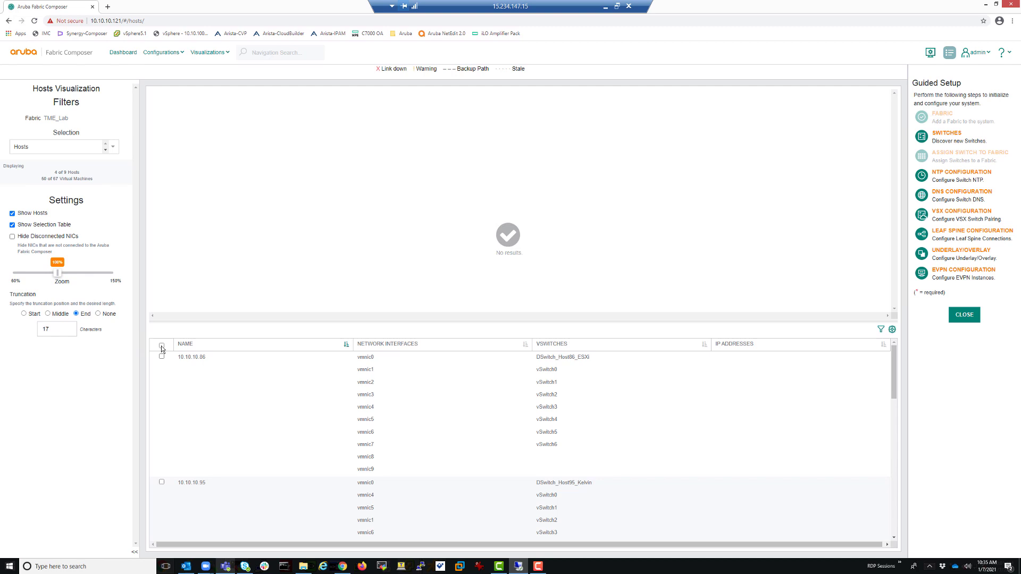
{"action": "left_click", "coordinate": [162, 346]}
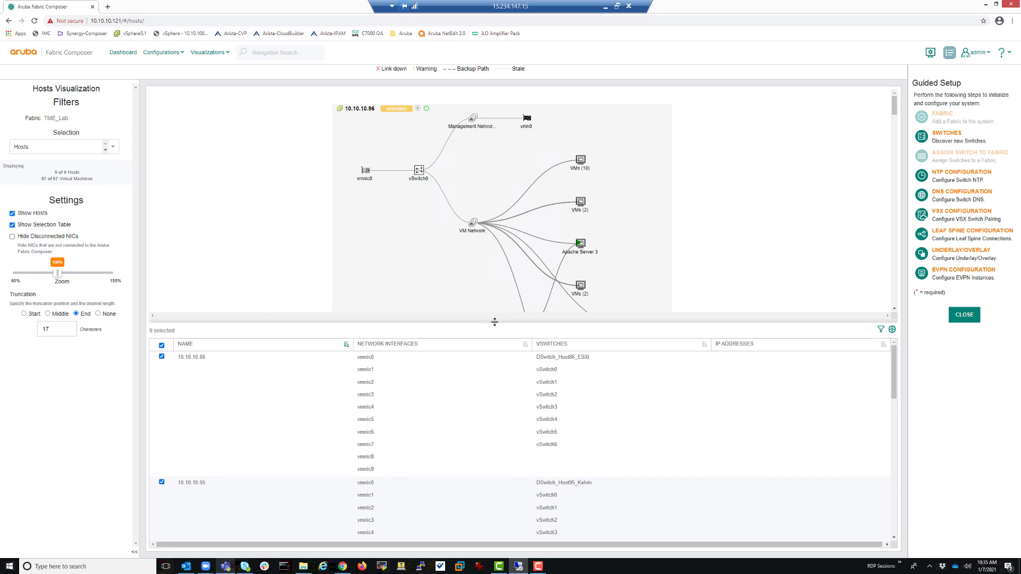
{"action": "left_click_drag", "start_coordinate": [499, 413], "coordinate": [487, 552]}
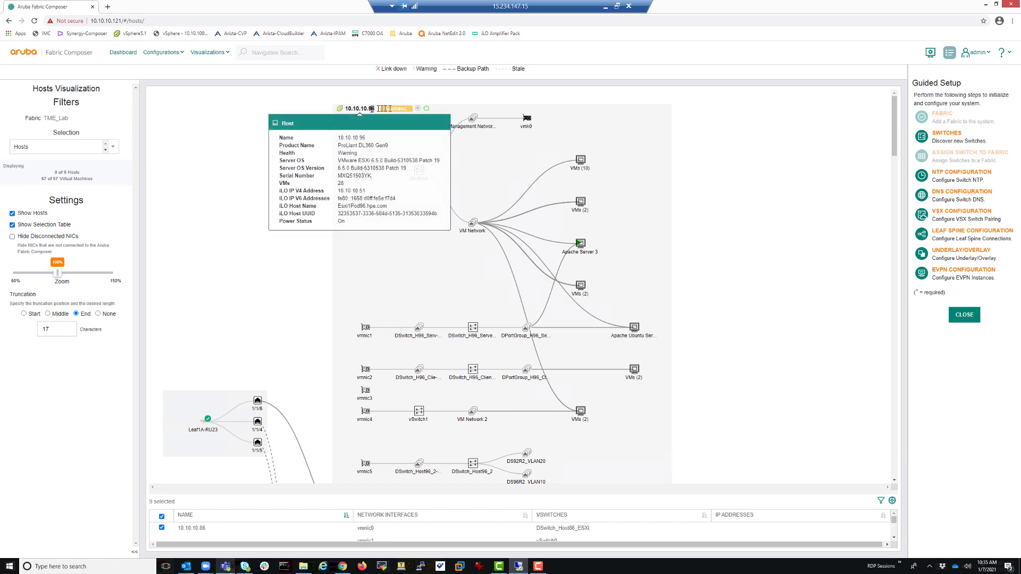
Open and then dismiss the actions list for host 10.10.10.96
{"action": "mouse_move", "coordinate": [364, 111]}
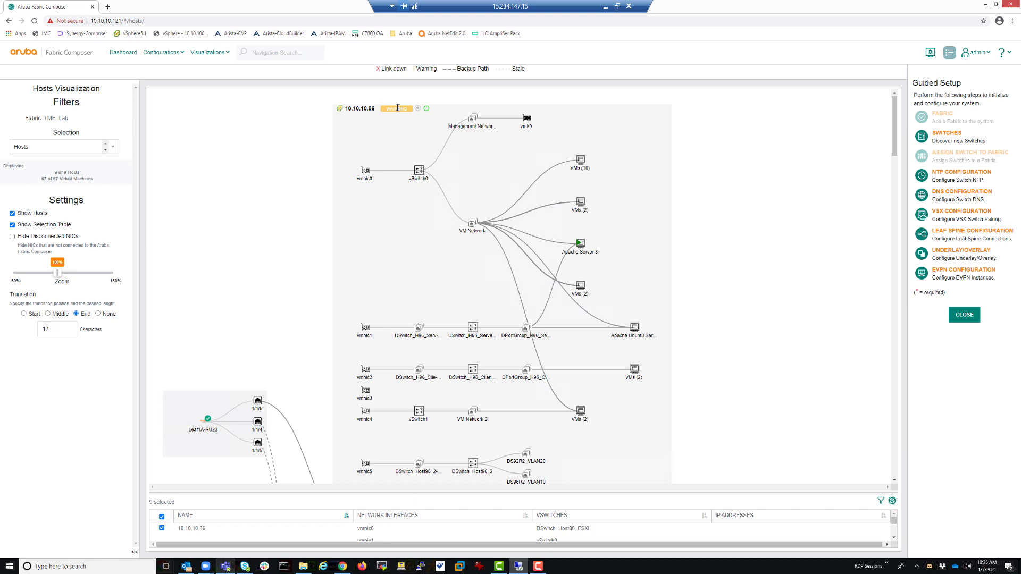
{"action": "left_click", "coordinate": [369, 111]}
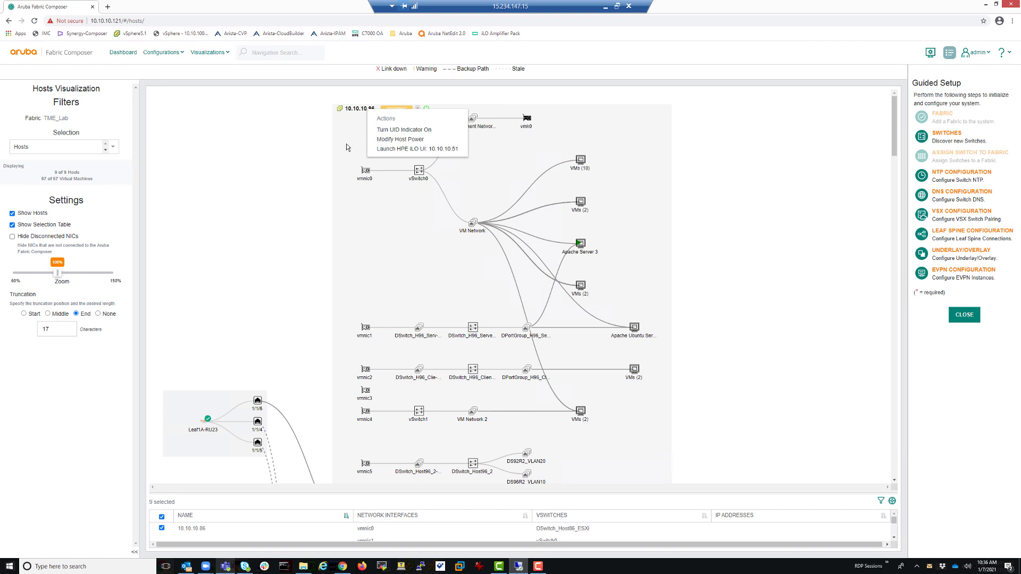
{"action": "left_click", "coordinate": [338, 215]}
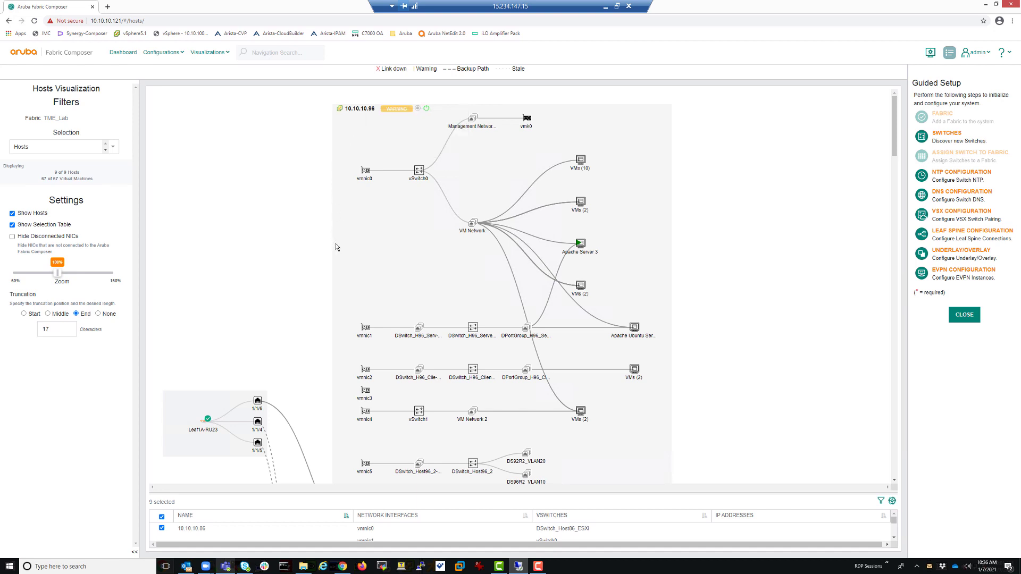
Expand the VMs (3) node under PG_VLAN10_Host96 to reveal Win-2012-FD-VLAN10-Rack2 and its sibling VMs
{"action": "scroll", "coordinate": [336, 246], "scroll_direction": "down", "scroll_amount": 2}
{"action": "scroll", "coordinate": [336, 246], "scroll_direction": "down", "scroll_amount": 2}
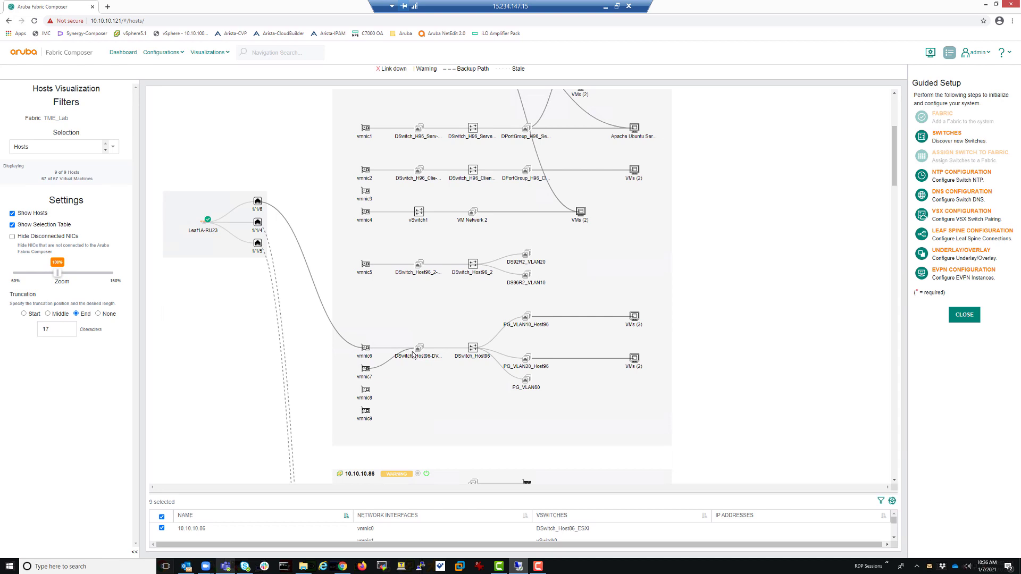
{"action": "mouse_move", "coordinate": [365, 352]}
{"action": "mouse_move", "coordinate": [419, 351]}
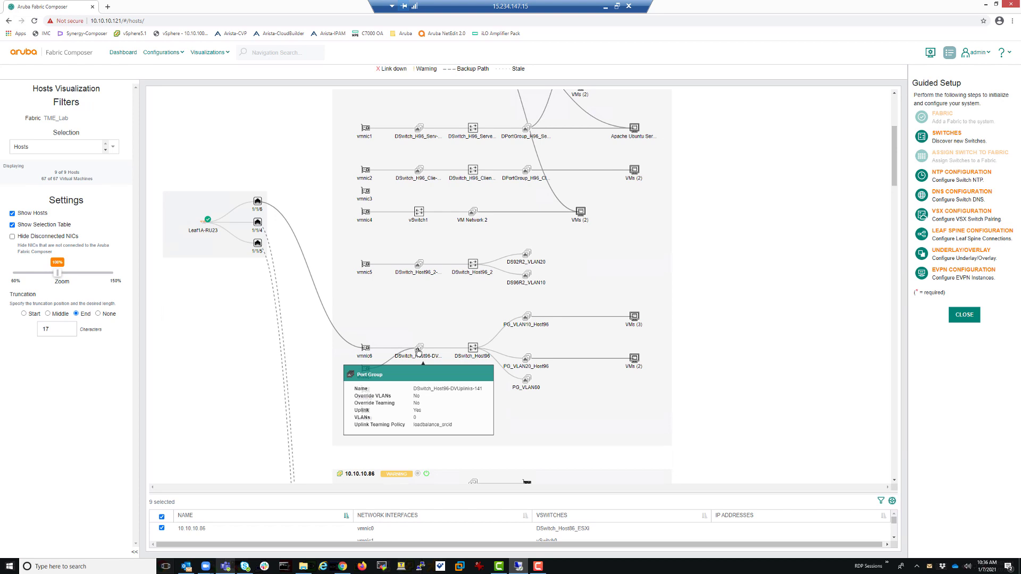
{"action": "mouse_move", "coordinate": [473, 351]}
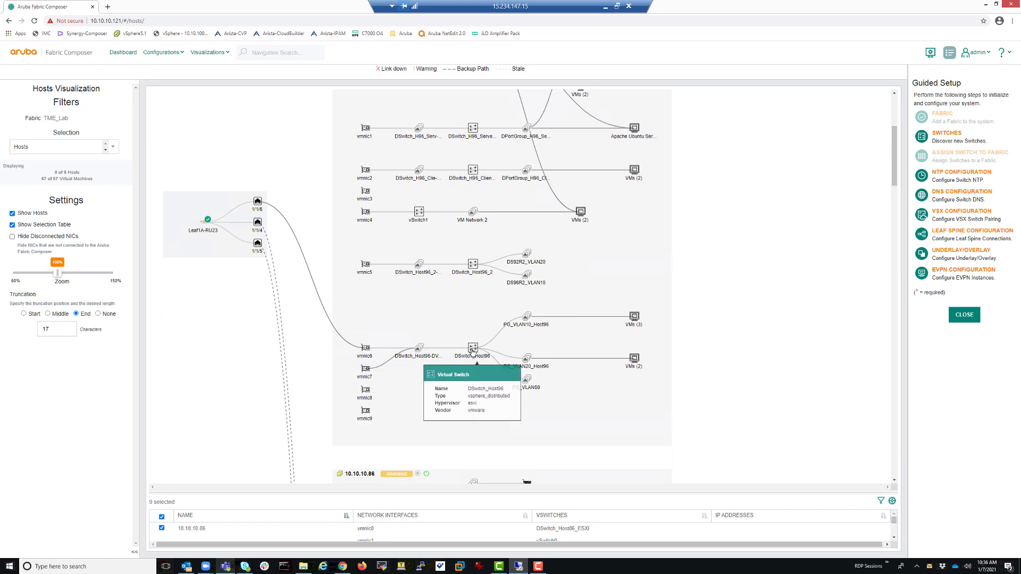
{"action": "mouse_move", "coordinate": [525, 322]}
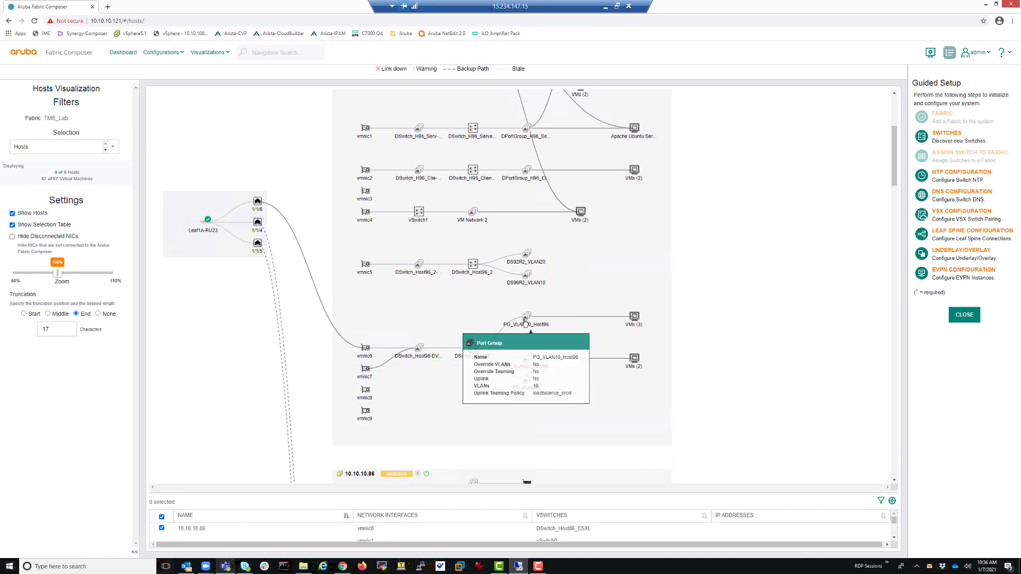
{"action": "right_click", "coordinate": [635, 318]}
{"action": "left_click", "coordinate": [636, 318]}
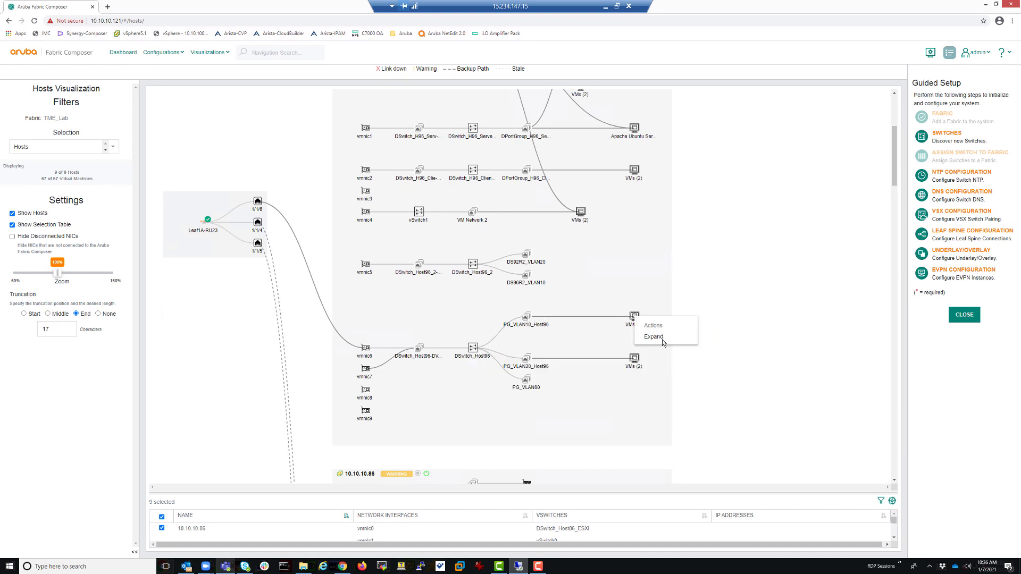
{"action": "left_click", "coordinate": [659, 337]}
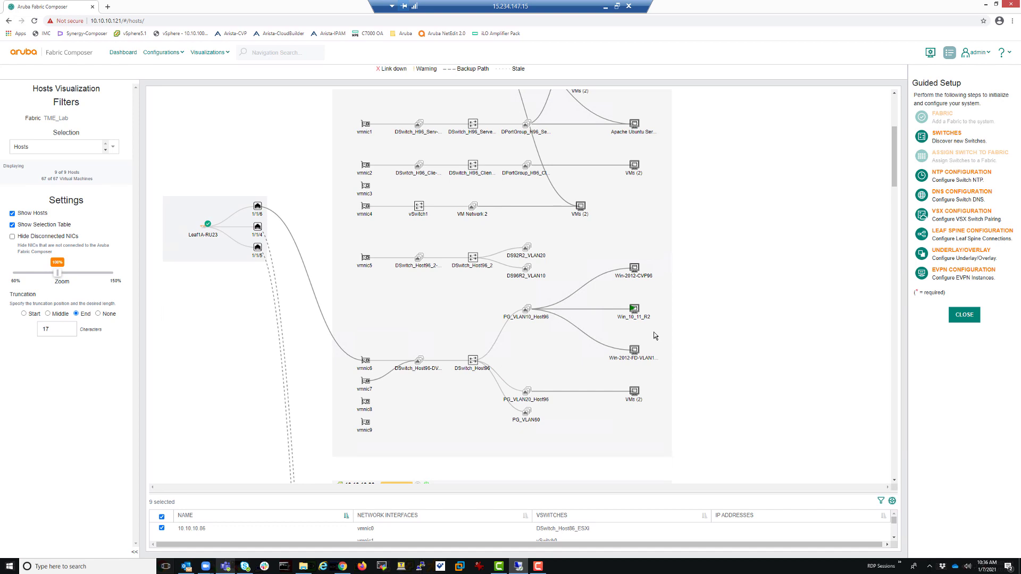
Enable Hide Disconnected NICs and review the filtered host diagrams
{"action": "mouse_move", "coordinate": [634, 272]}
{"action": "mouse_move", "coordinate": [638, 360]}
{"action": "scroll", "coordinate": [308, 360], "scroll_direction": "down", "scroll_amount": 3}
{"action": "scroll", "coordinate": [310, 362], "scroll_direction": "down", "scroll_amount": 2}
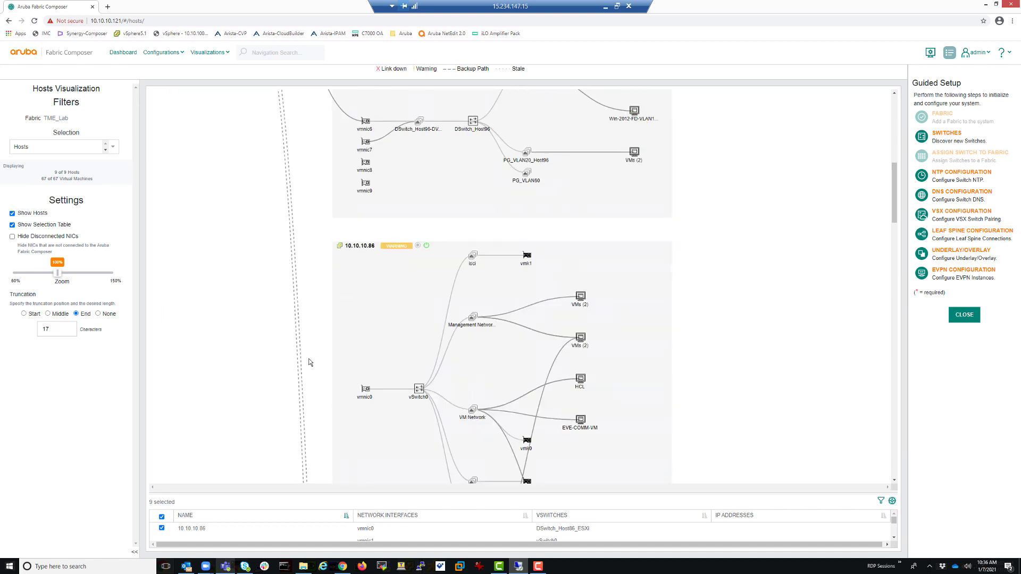
{"action": "left_click", "coordinate": [13, 237]}
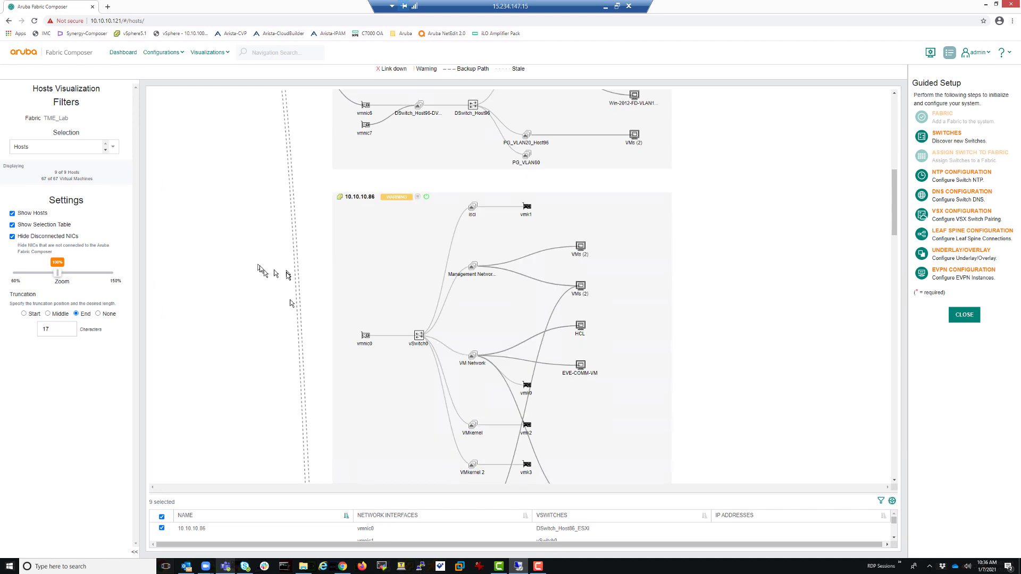
{"action": "scroll", "coordinate": [292, 308], "scroll_direction": "down", "scroll_amount": 3}
{"action": "scroll", "coordinate": [292, 306], "scroll_direction": "down", "scroll_amount": 6}
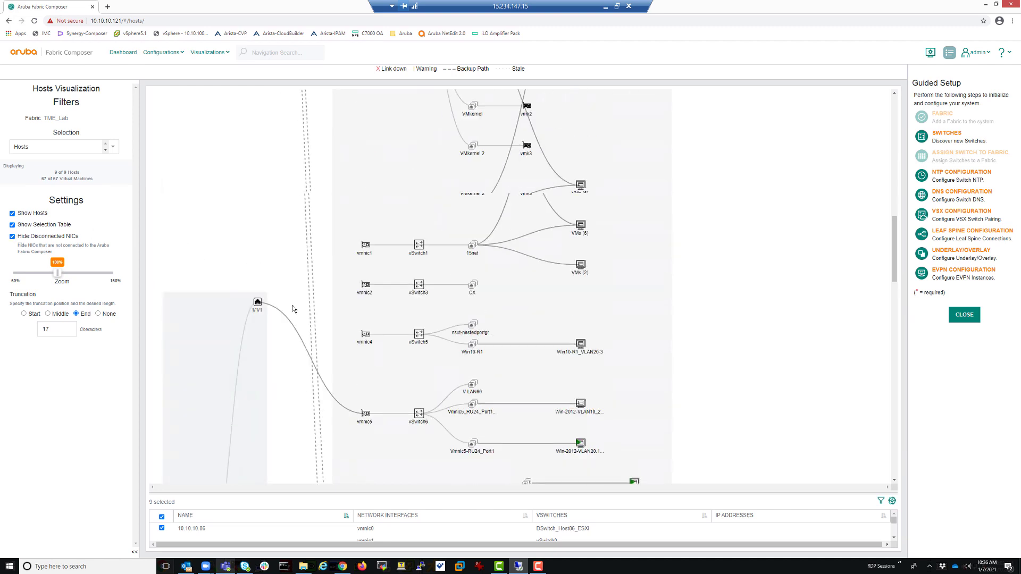
{"action": "scroll", "coordinate": [292, 309], "scroll_direction": "down", "scroll_amount": 3}
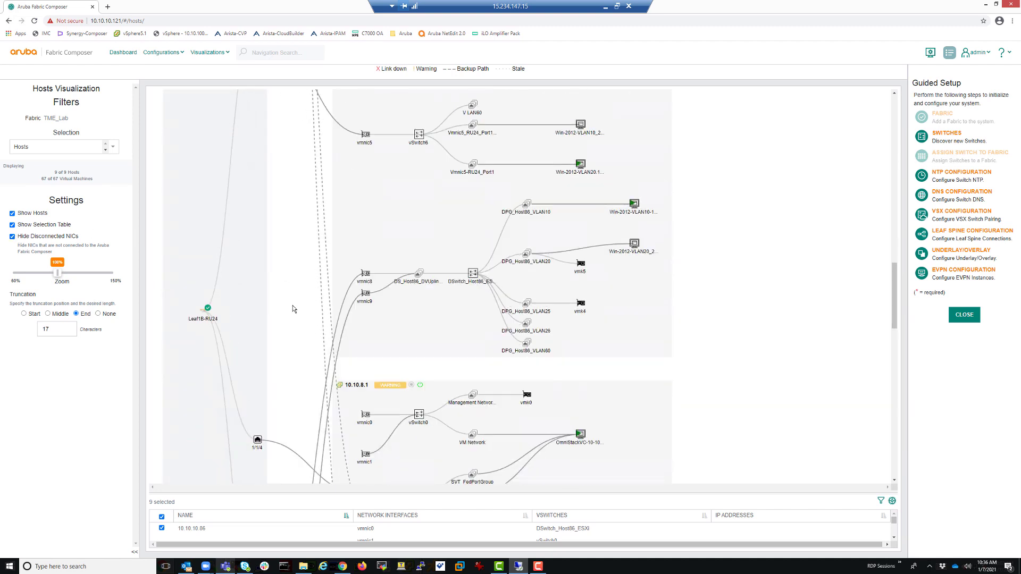
{"action": "scroll", "coordinate": [292, 309], "scroll_direction": "down", "scroll_amount": 7}
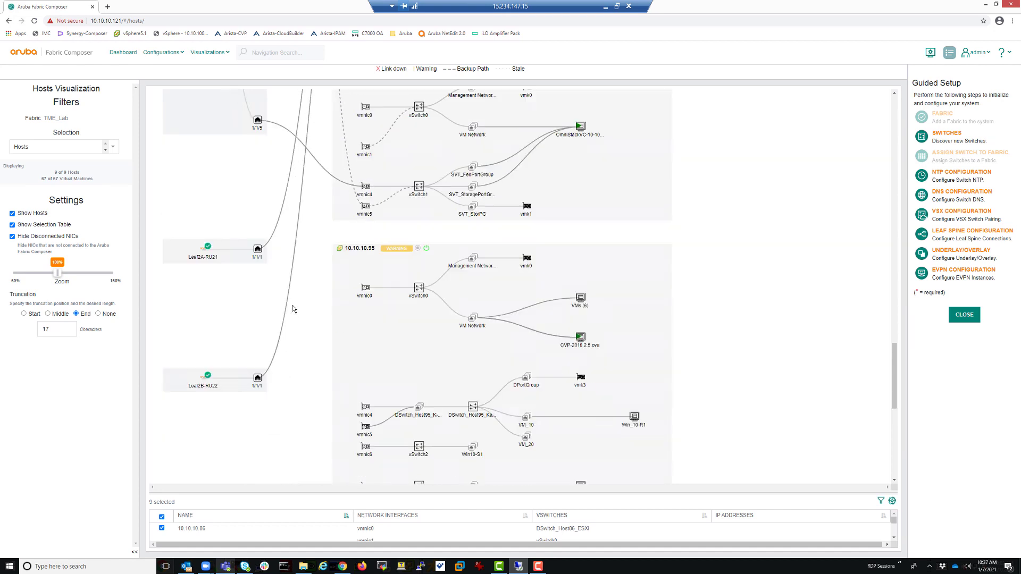
{"action": "scroll", "coordinate": [292, 309], "scroll_direction": "down", "scroll_amount": 4}
{"action": "scroll", "coordinate": [292, 309], "scroll_direction": "down", "scroll_amount": 4}
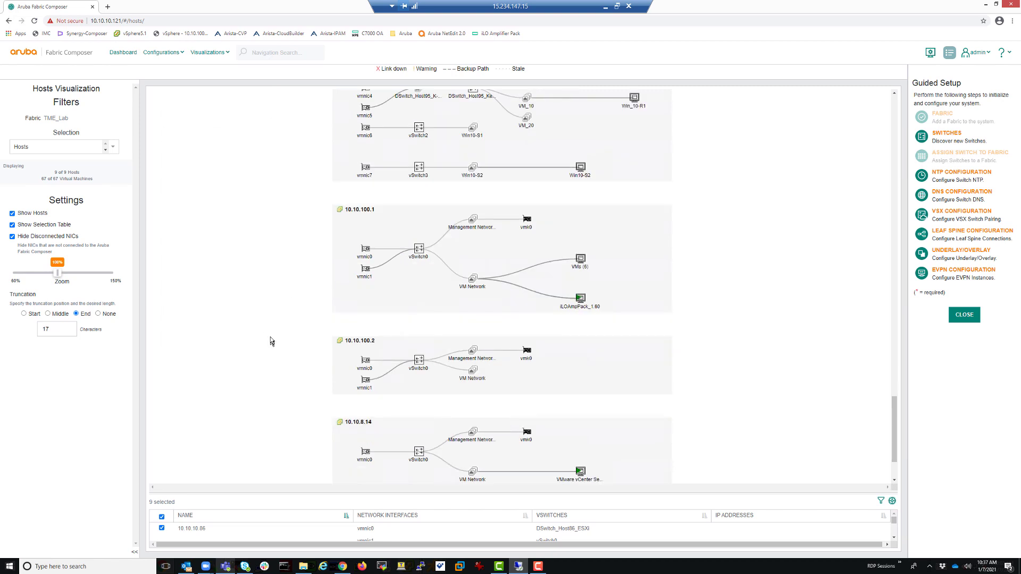
Return to the dashboard showing 40 MAC attachments, 67 VMware VMs and 8 ESX hypervisors
{"action": "scroll", "coordinate": [272, 340], "scroll_direction": "up", "scroll_amount": 9}
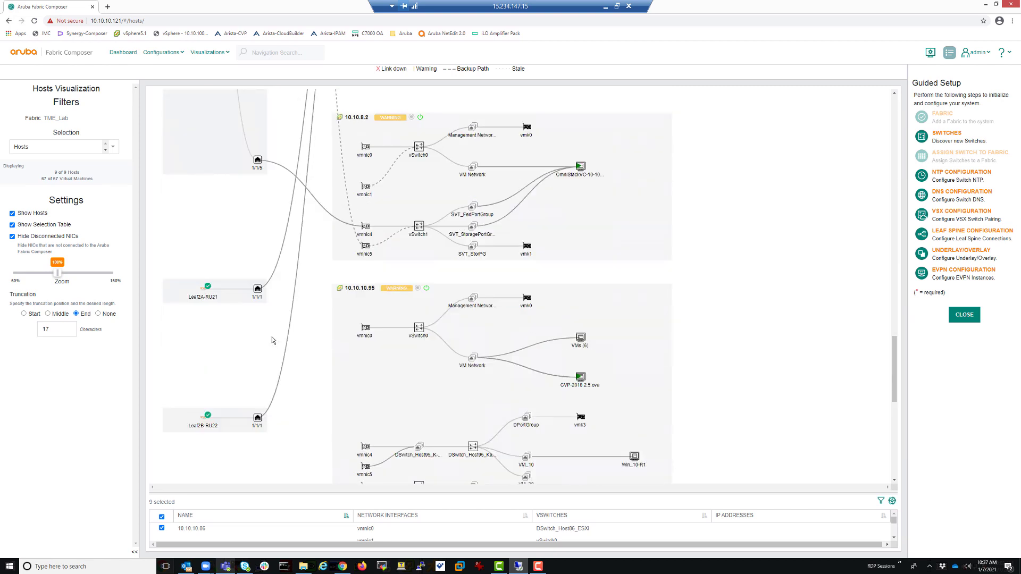
{"action": "scroll", "coordinate": [256, 314], "scroll_direction": "up", "scroll_amount": 10}
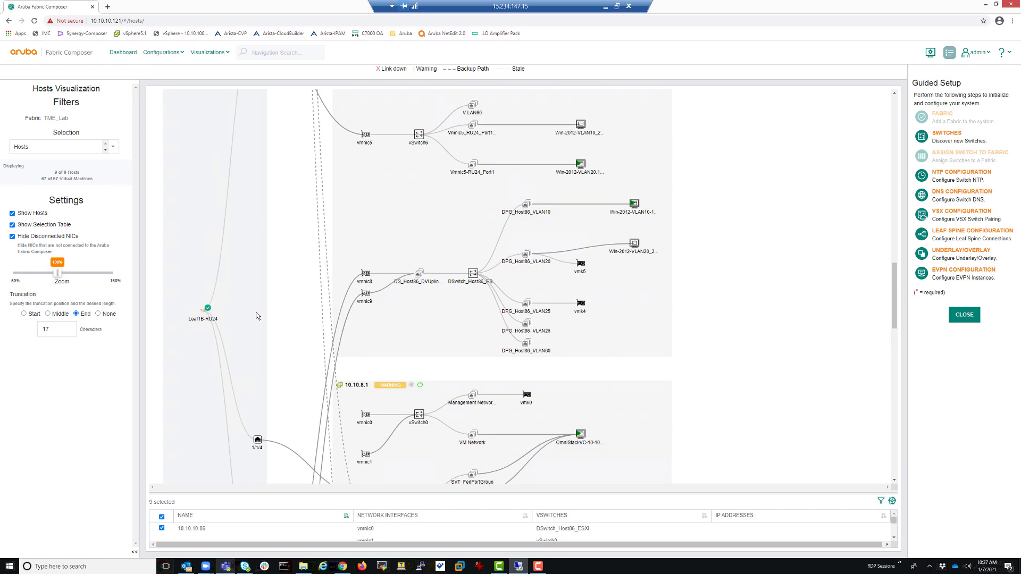
{"action": "scroll", "coordinate": [257, 316], "scroll_direction": "up", "scroll_amount": 4}
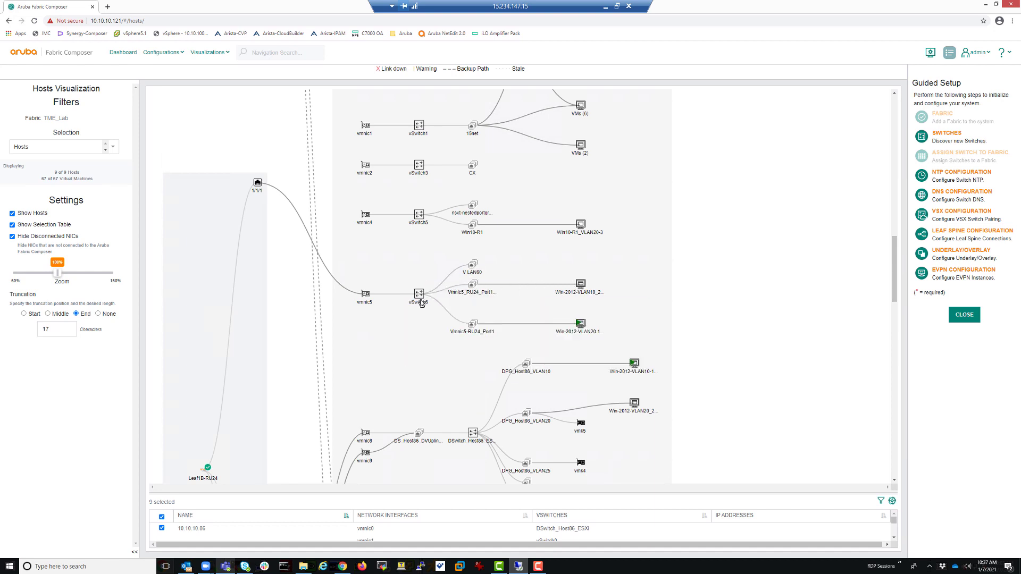
{"action": "mouse_move", "coordinate": [258, 190]}
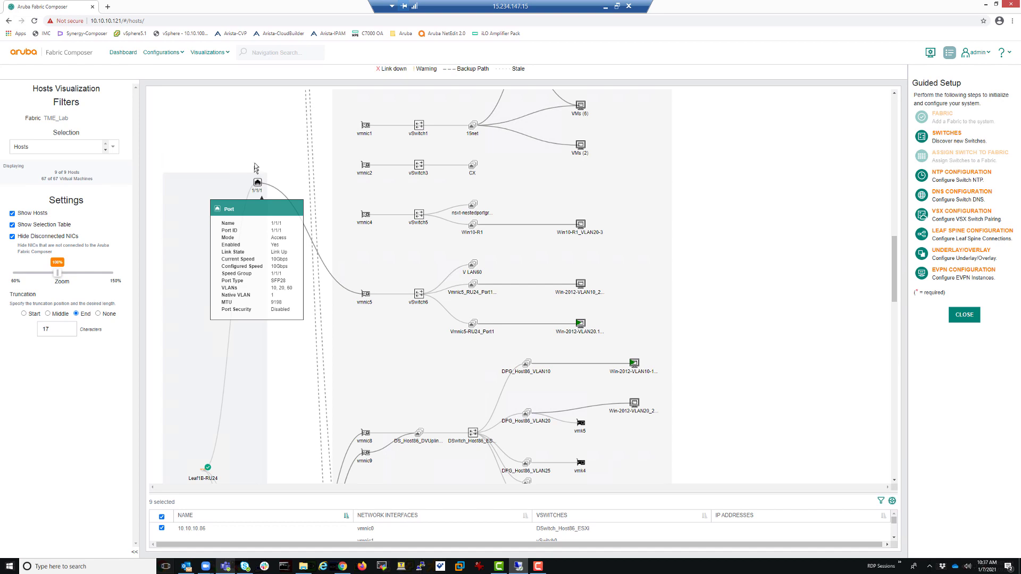
{"action": "left_click", "coordinate": [118, 56]}
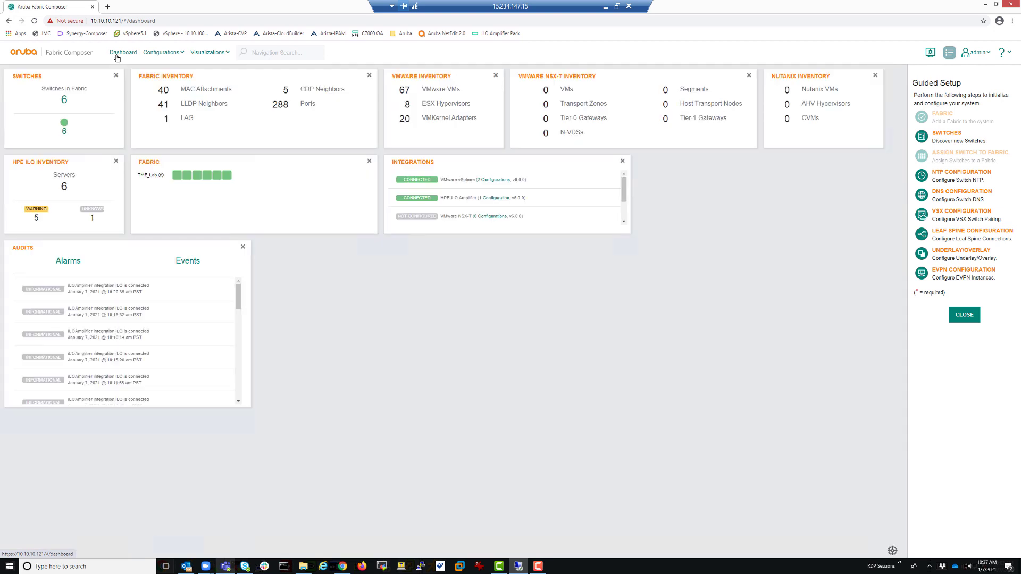